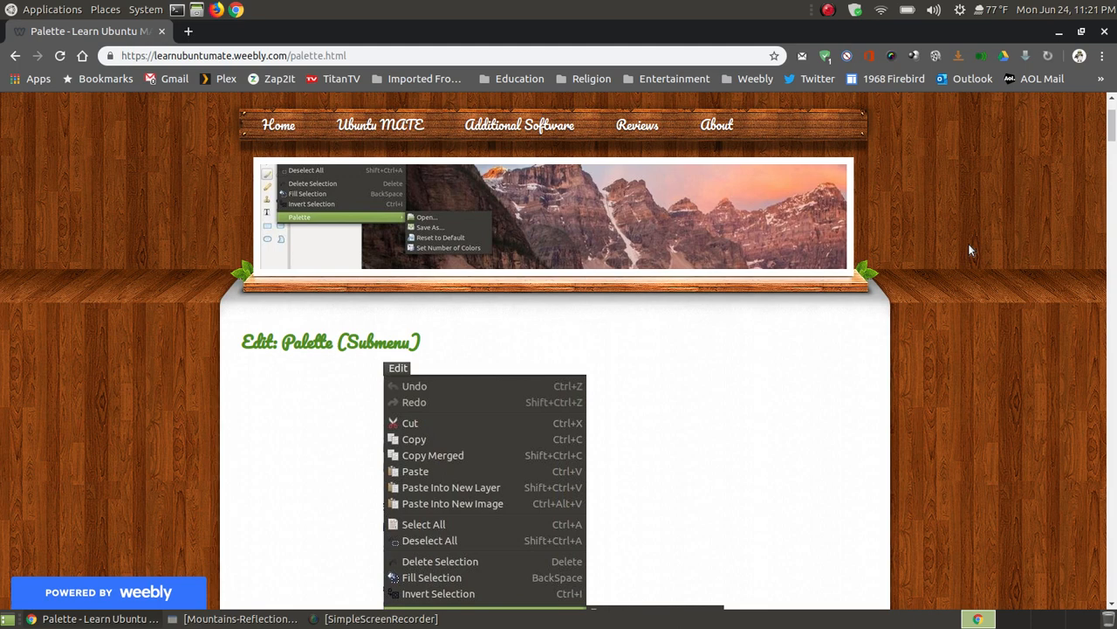
# - Read the article's sections on the Palette submenu, the default color swatches and the Choose Primary Color dialog settings
pyautogui.scroll(-4, 1030, 265)
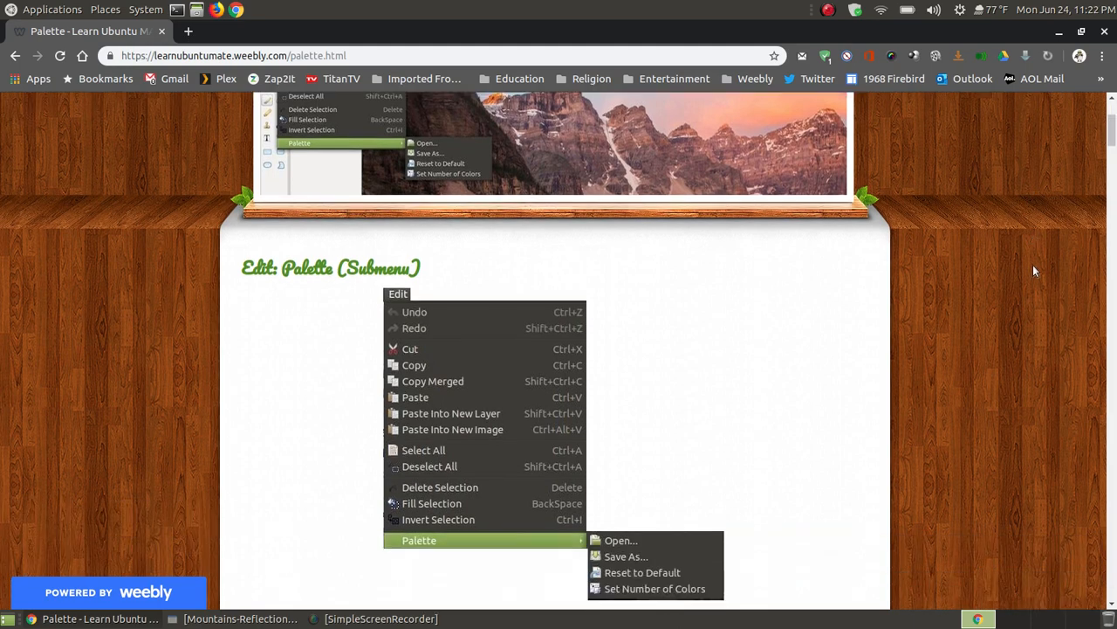
pyautogui.scroll(-2, 1041, 274)
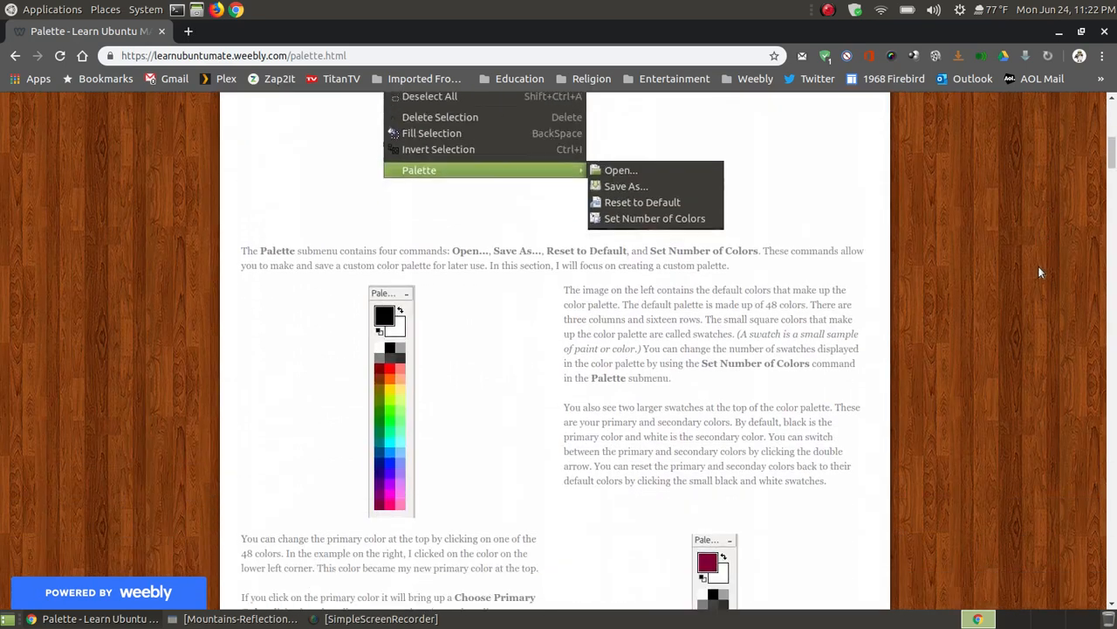
pyautogui.scroll(-1, 1024, 269)
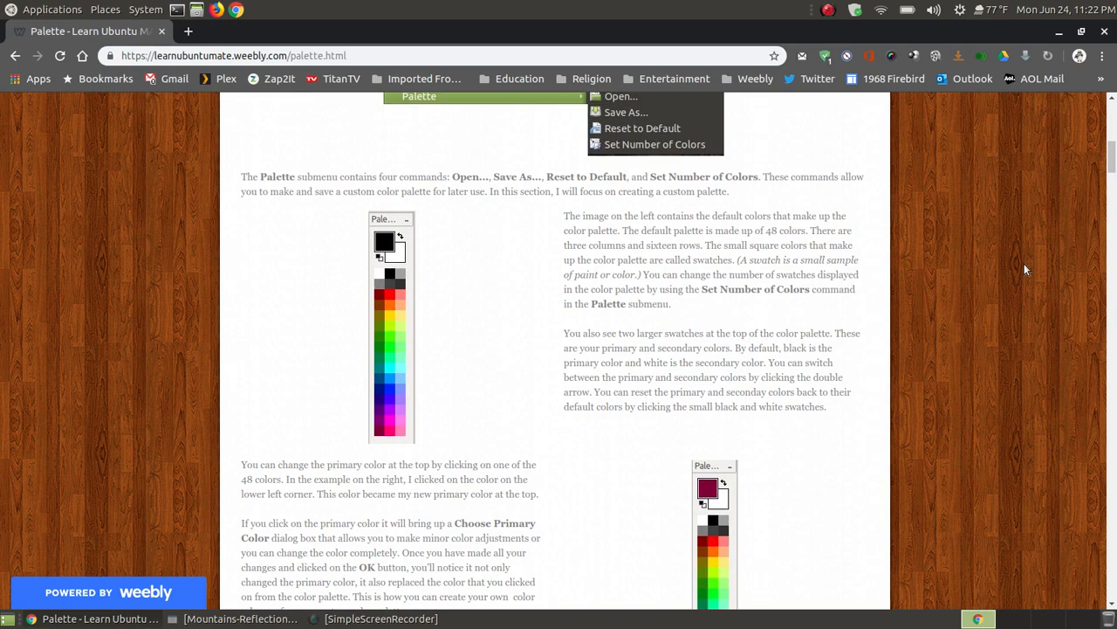
pyautogui.scroll(4, 1024, 263)
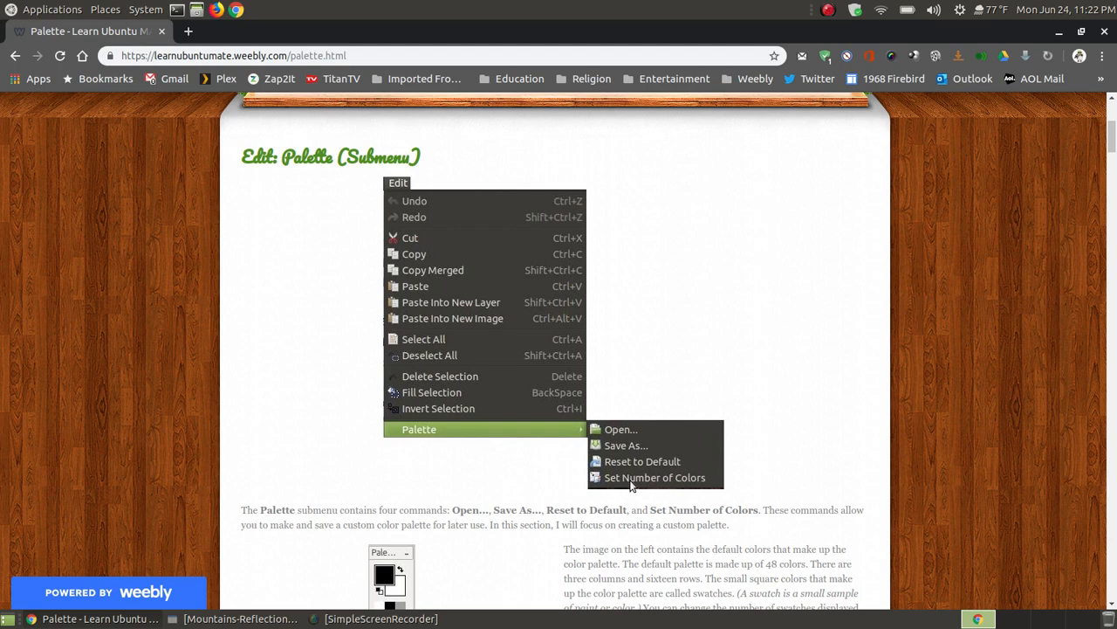
pyautogui.scroll(-3, 631, 485)
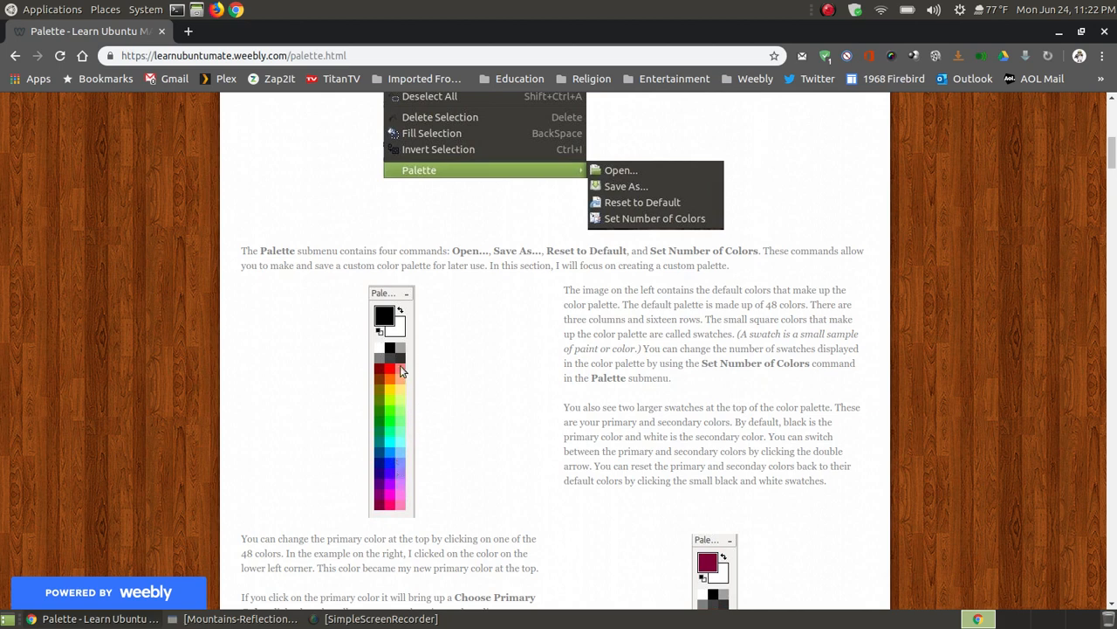
pyautogui.doubleClick(695, 337)
pyautogui.click(463, 384)
pyautogui.scroll(-3, 478, 423)
pyautogui.scroll(-5, 477, 417)
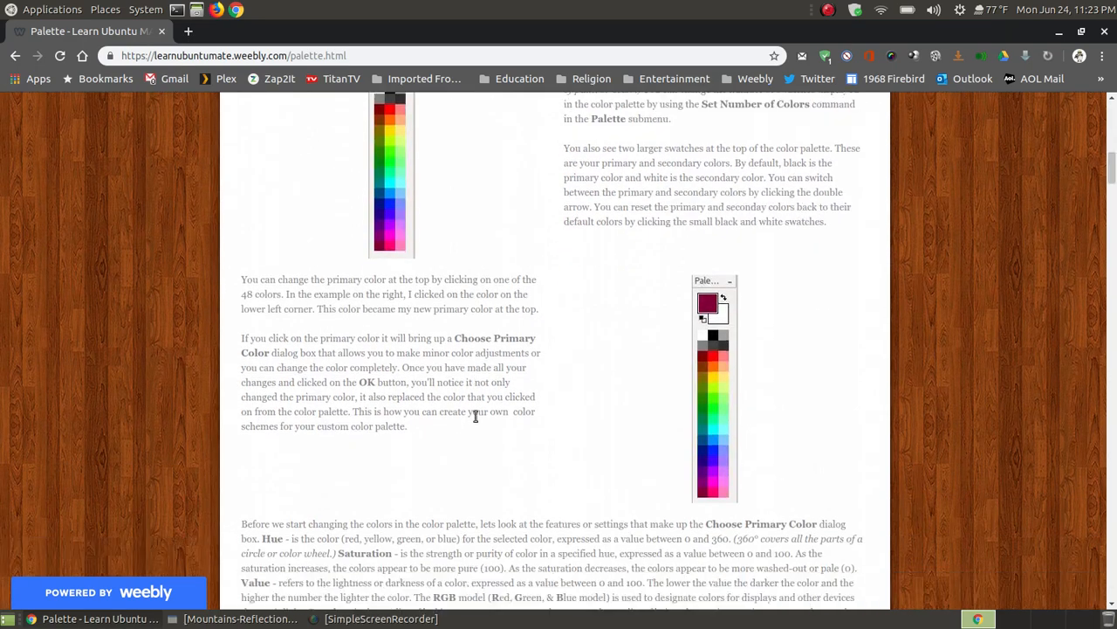
pyautogui.scroll(-3, 477, 416)
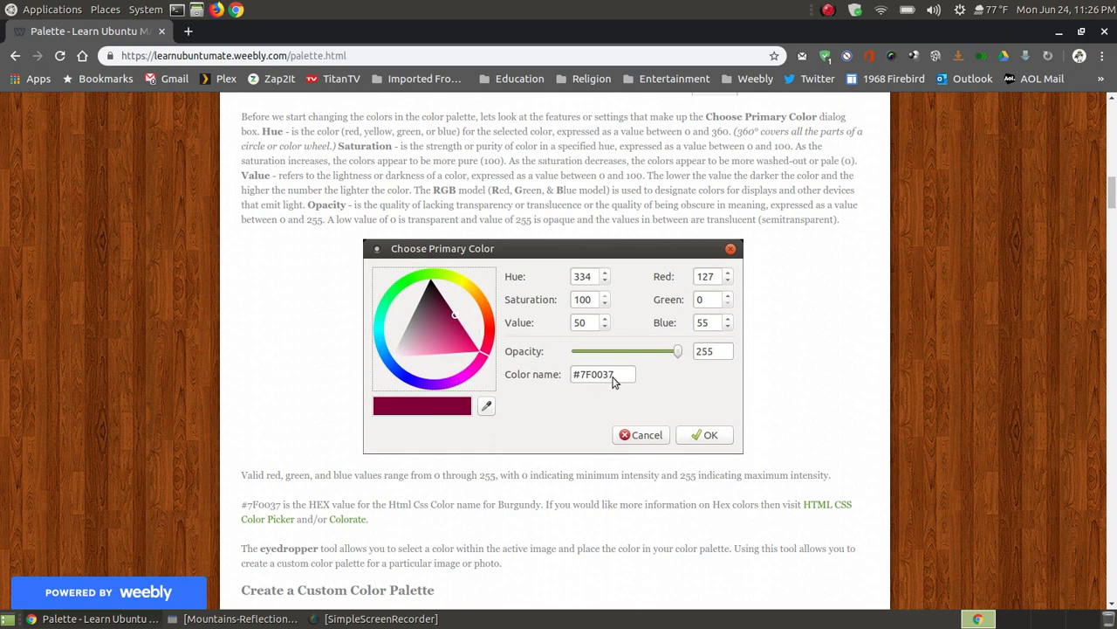
pyautogui.scroll(-5, 864, 323)
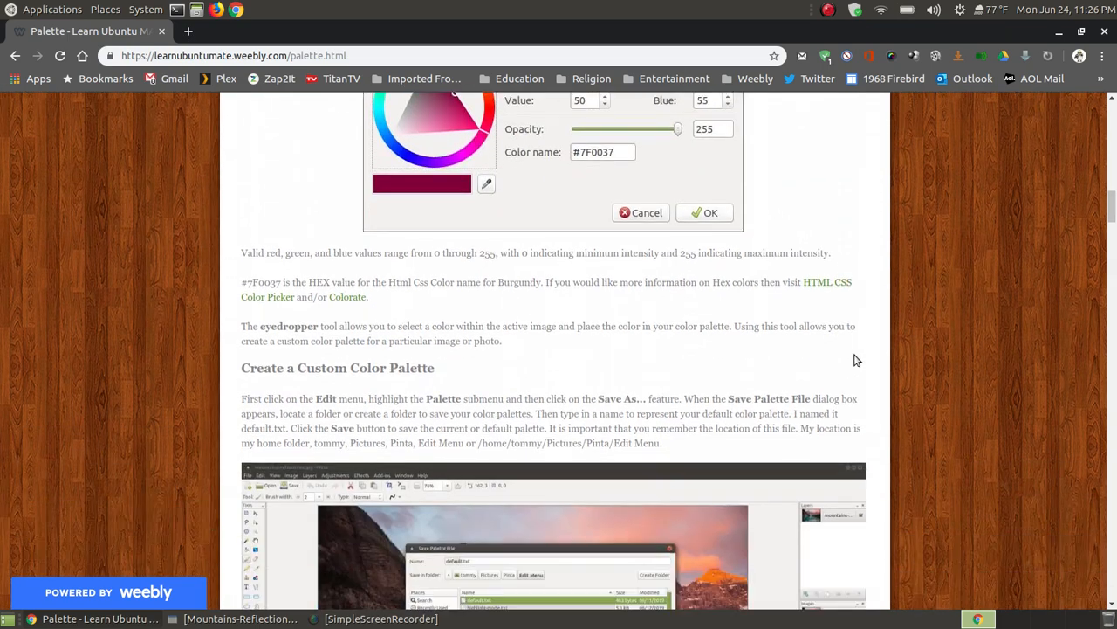
# - Visit the linked HTML CSS Color Picker site, view the information page for #57CED7, and return to the palette article
pyautogui.click(268, 300)
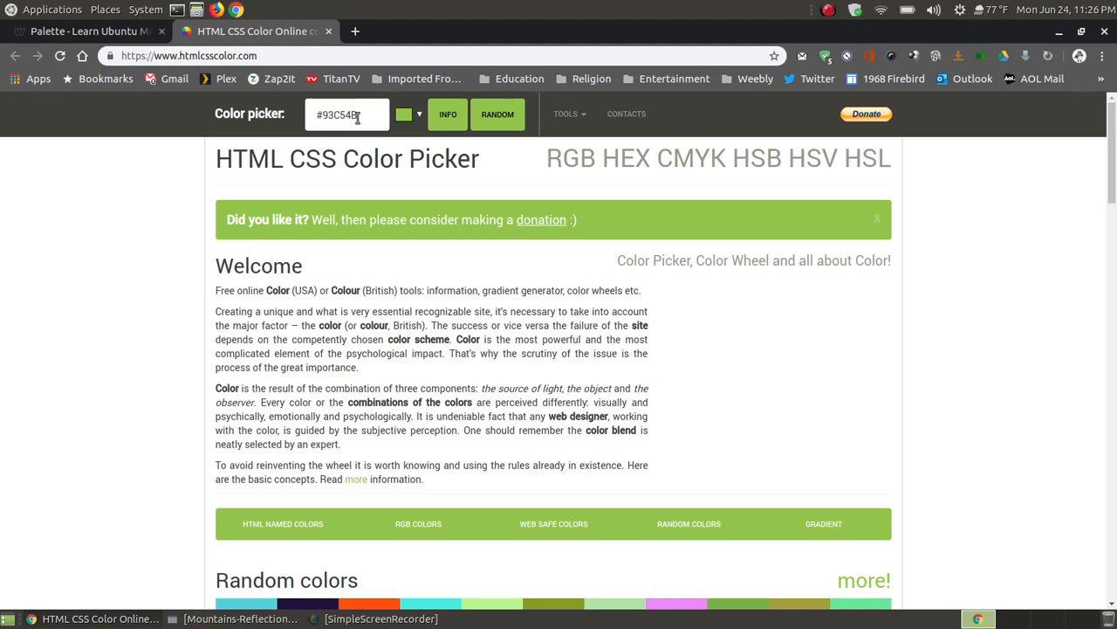
pyautogui.scroll(-5, 716, 331)
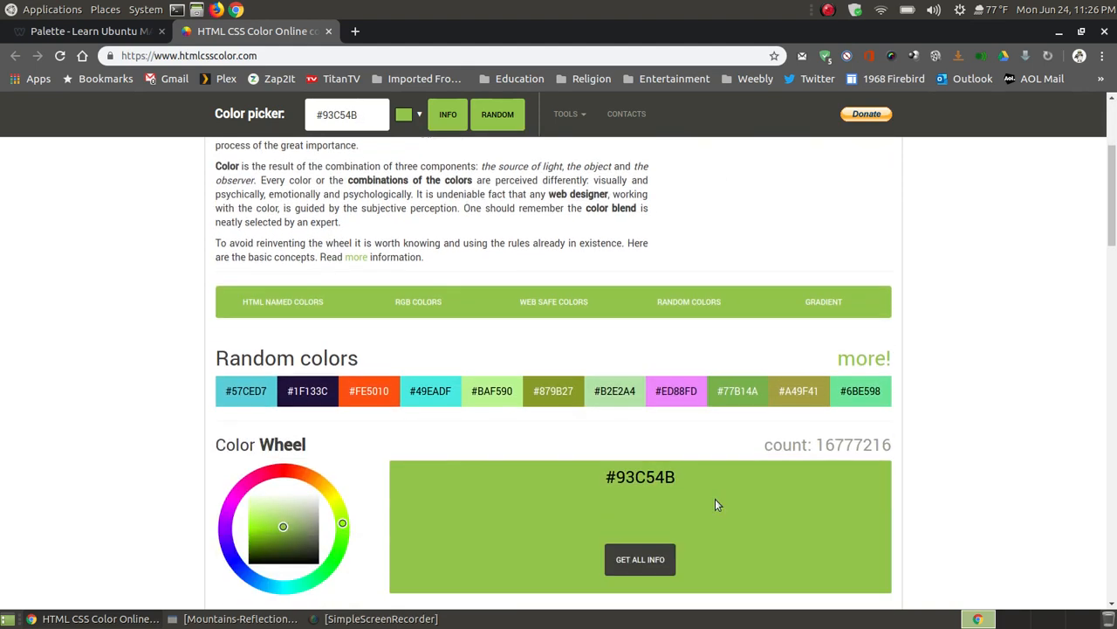
pyautogui.scroll(5, 686, 452)
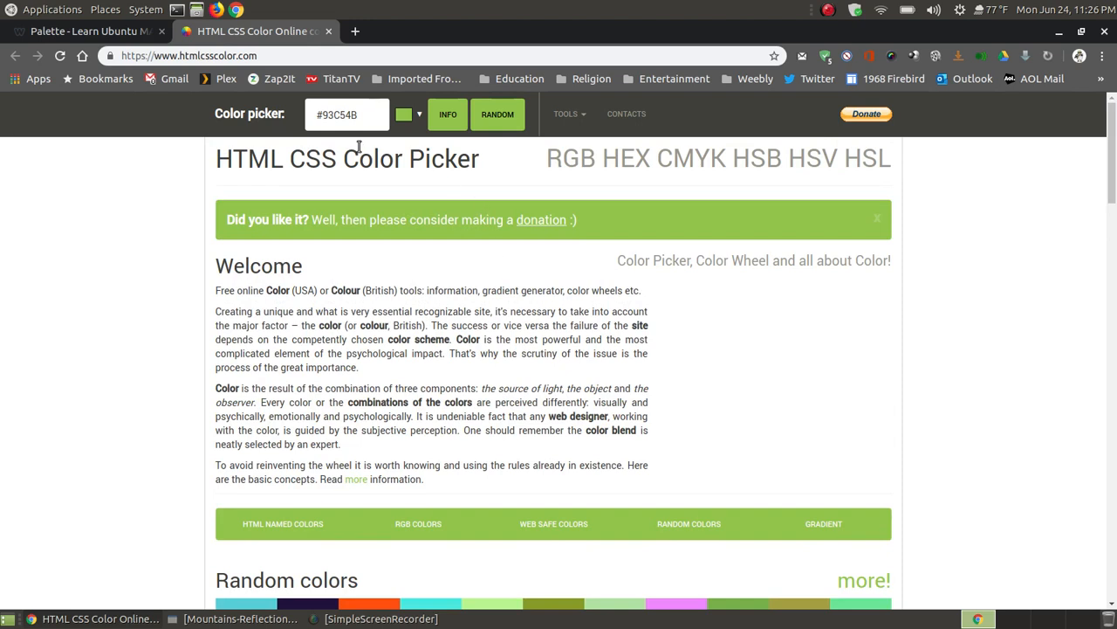
pyautogui.click(498, 126)
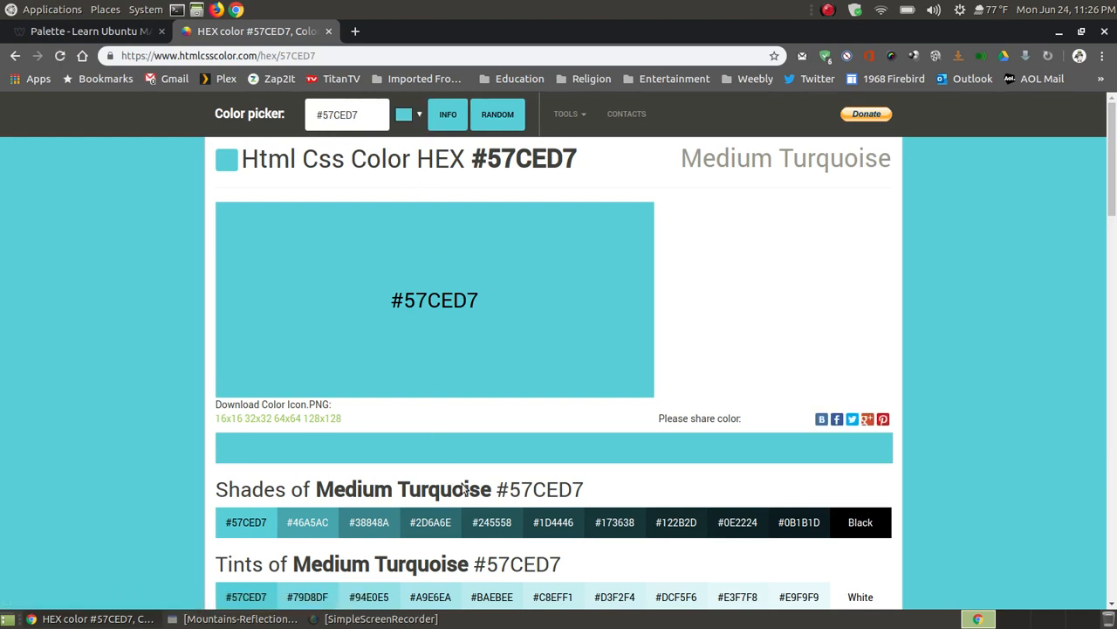
pyautogui.click(86, 33)
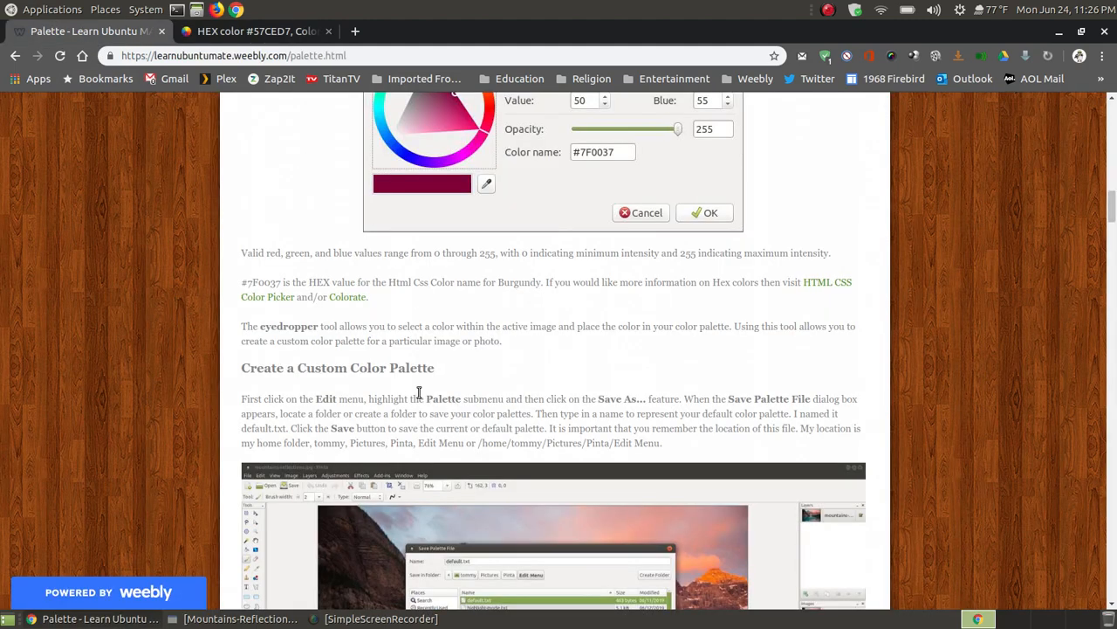
# - Visit the linked Colorate site, view the color schemes for #DB4455, and return to the palette article
pyautogui.click(354, 298)
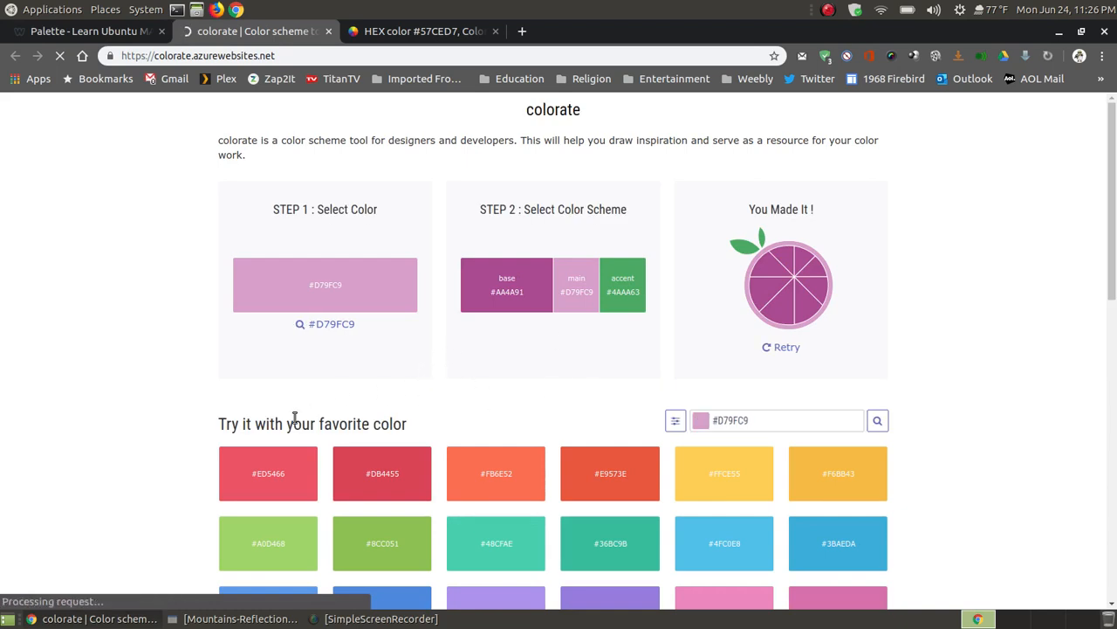
pyautogui.click(381, 476)
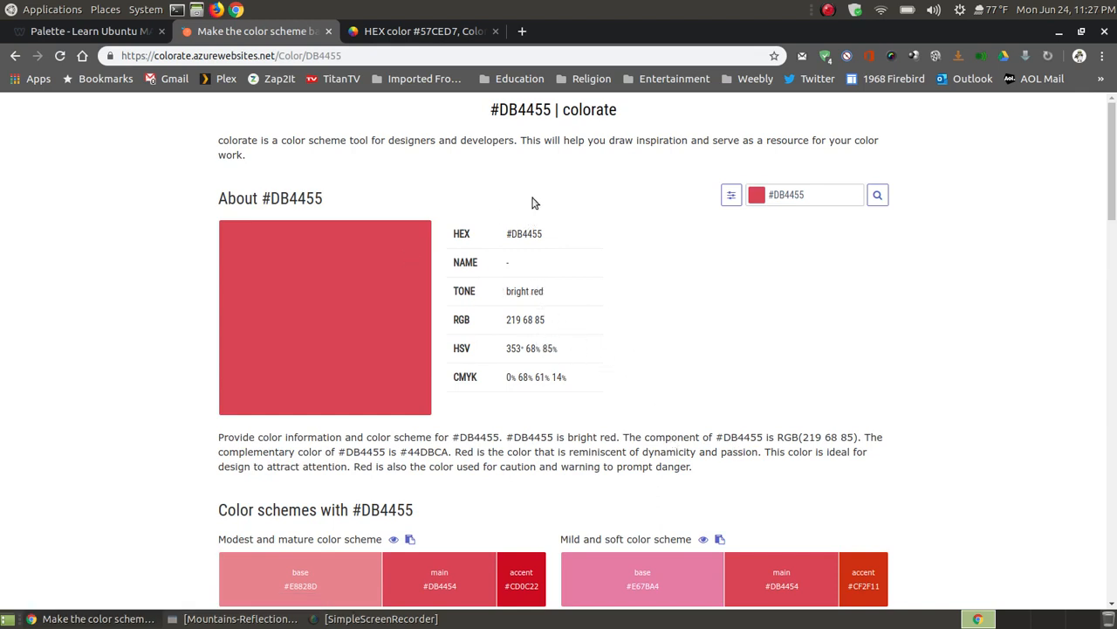
pyautogui.click(97, 31)
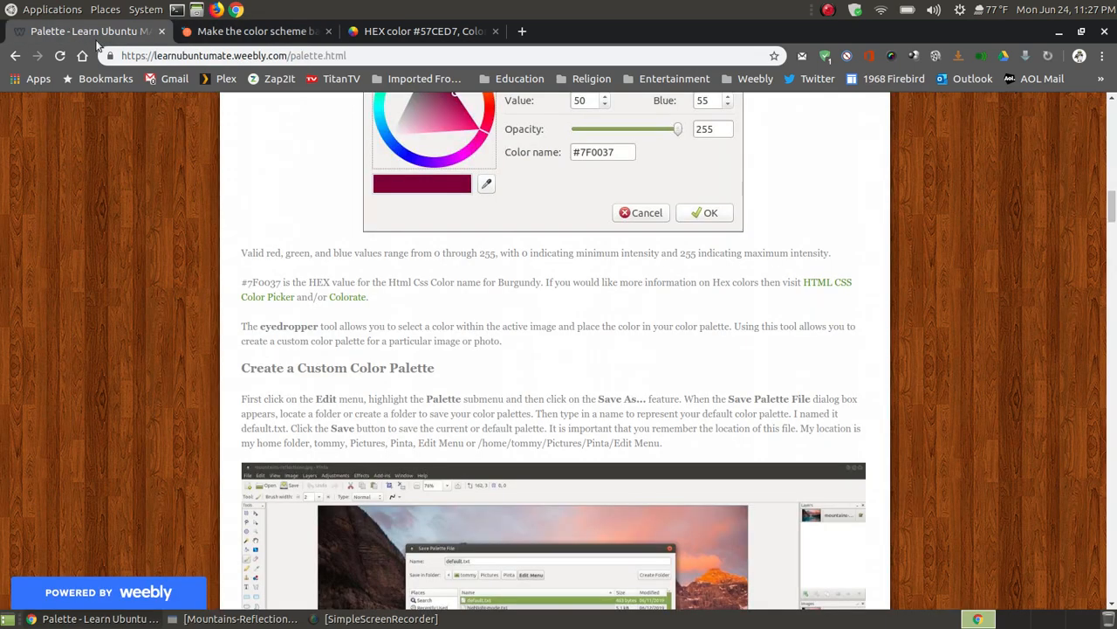
# - Skim the article's instructions on creating a custom color palette through to the end, and return to that section's beginning
pyautogui.scroll(-5, 927, 381)
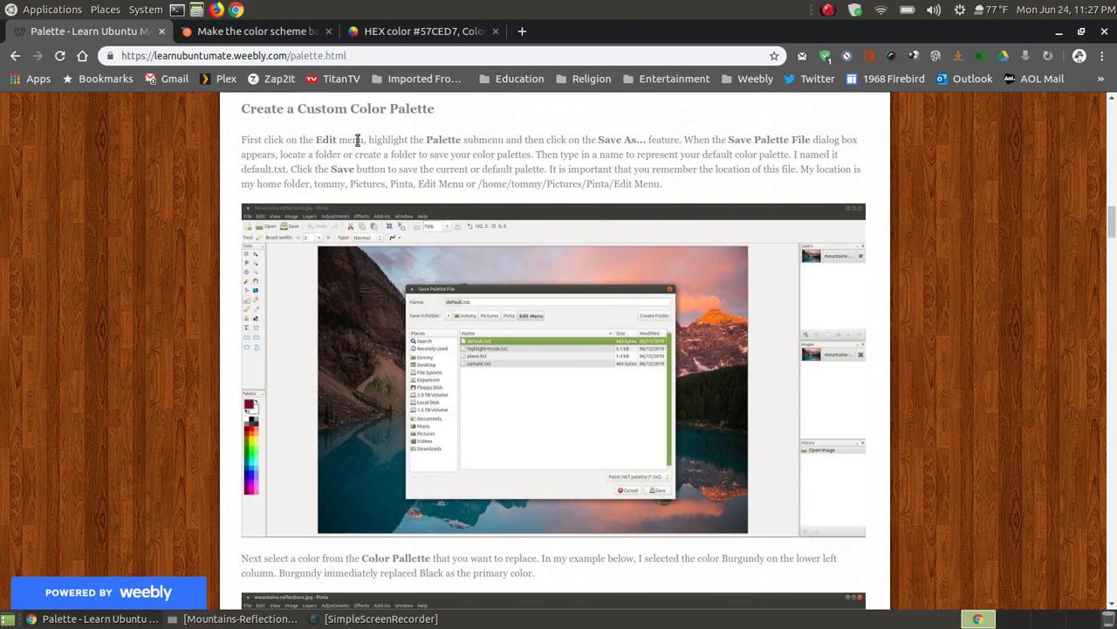
pyautogui.scroll(-13, 1095, 332)
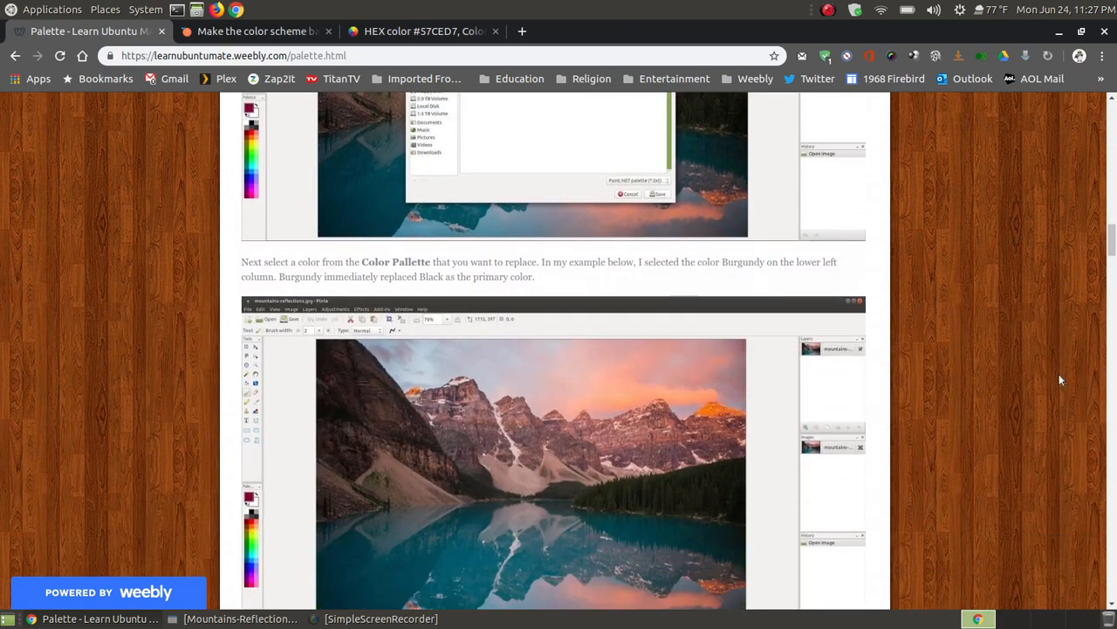
pyautogui.scroll(-5, 1022, 397)
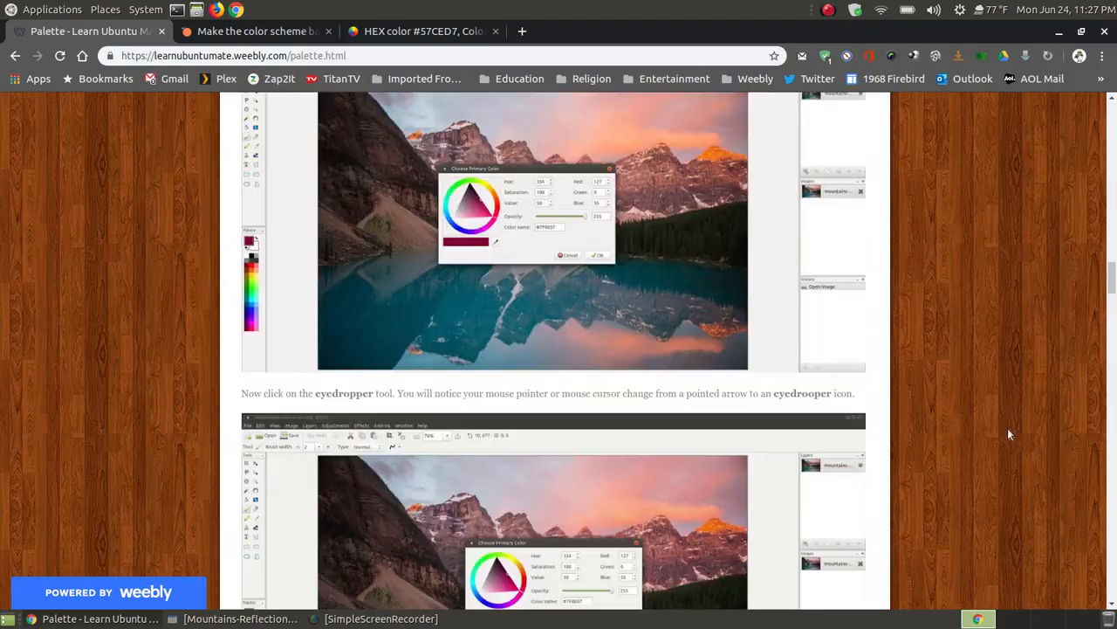
pyautogui.moveTo(1111, 281); pyautogui.dragTo(1113, 581)
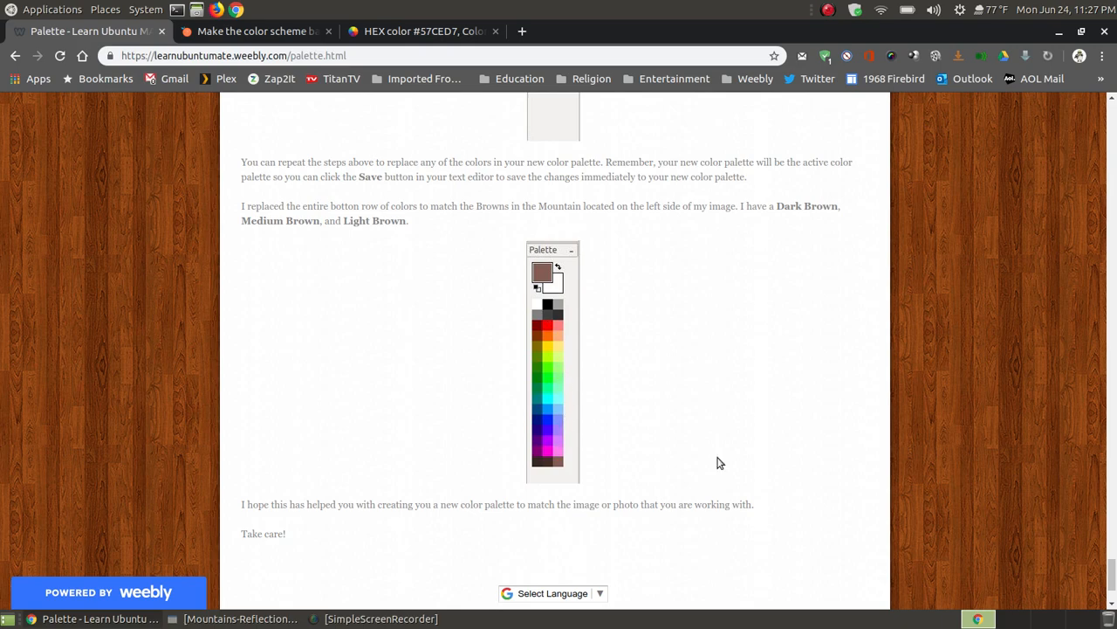
pyautogui.moveTo(1111, 567); pyautogui.dragTo(1101, 207)
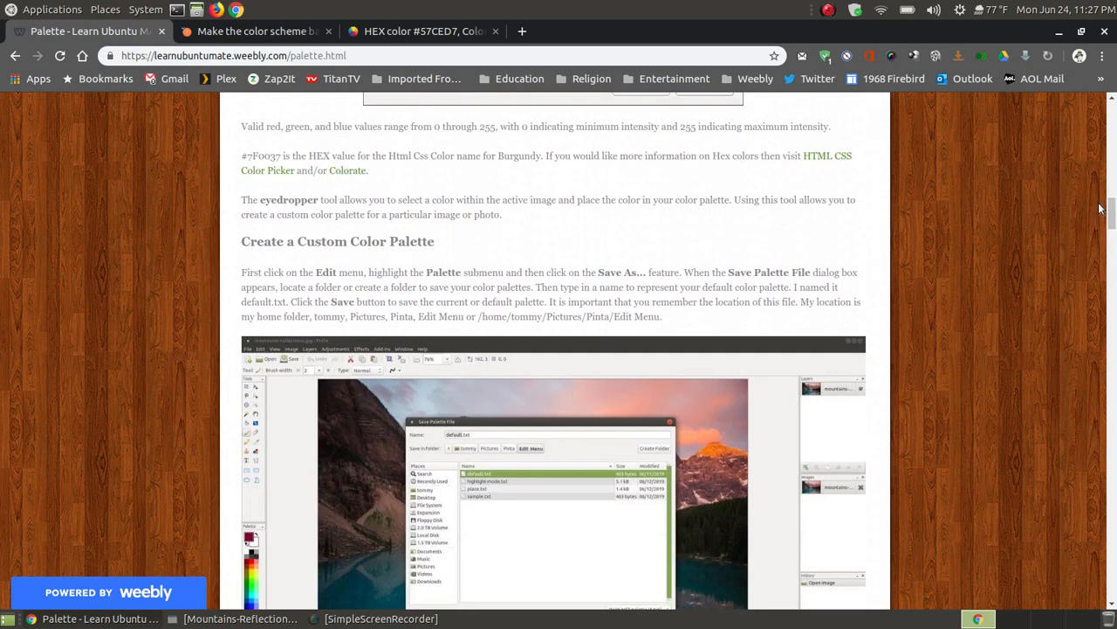
# - Switch to Pinta with Mountains-Reflections.jpg, try burgundy from the palette as the primary color, and set it back to black
pyautogui.click(1060, 31)
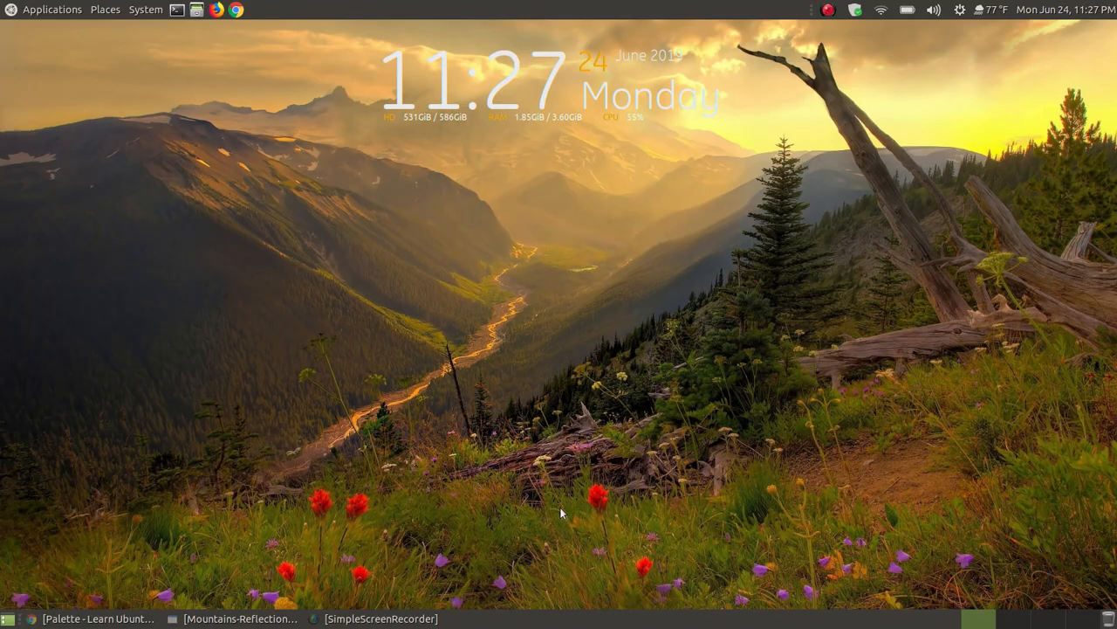
pyautogui.click(227, 619)
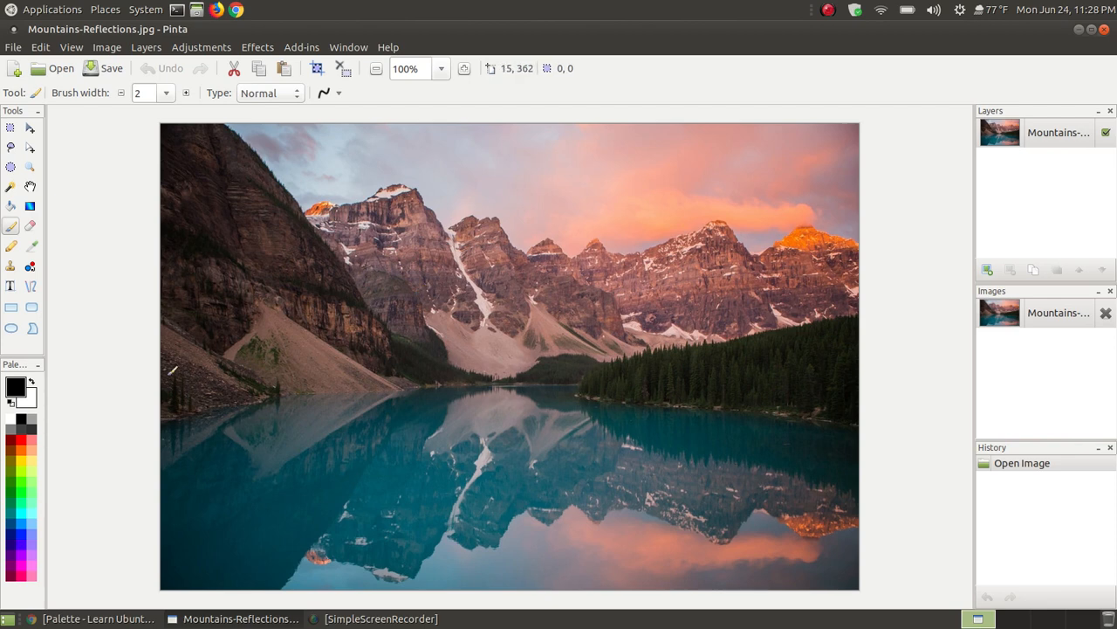
pyautogui.click(11, 575)
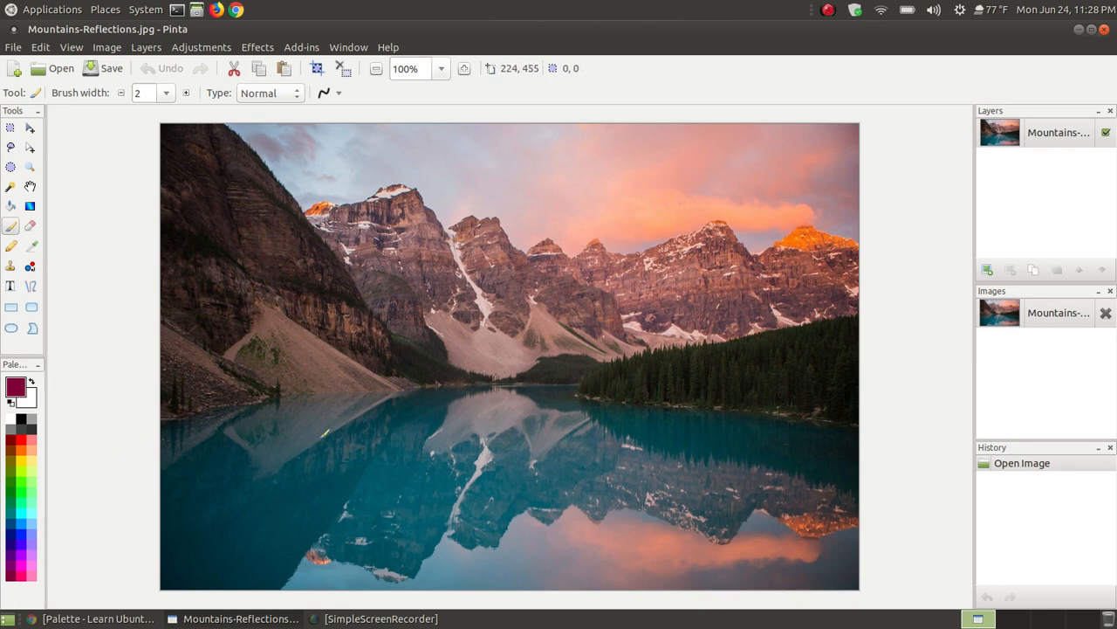
pyautogui.click(21, 420)
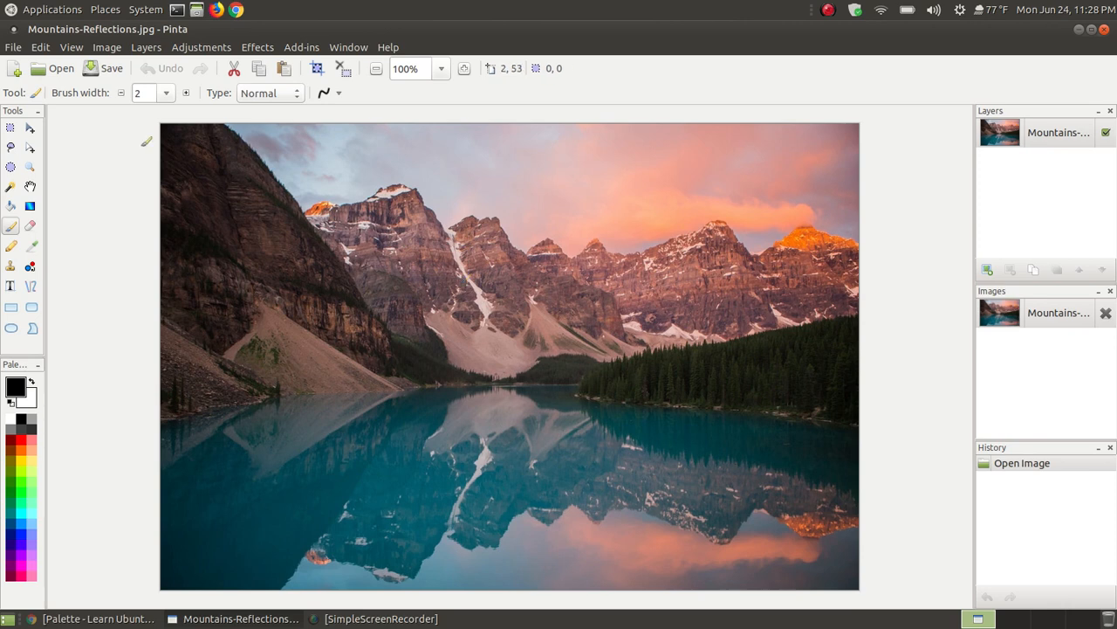
# - Check the Documents/Pinta/Palettes folder for palette files to open, and leave without loading one
pyautogui.click(40, 48)
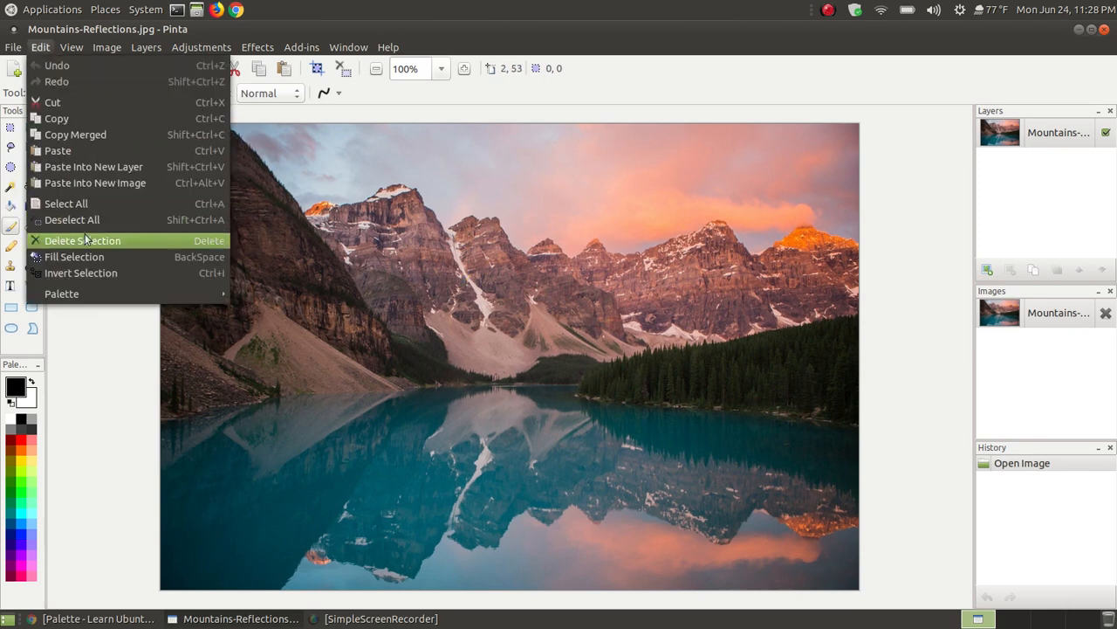
pyautogui.moveTo(174, 291)
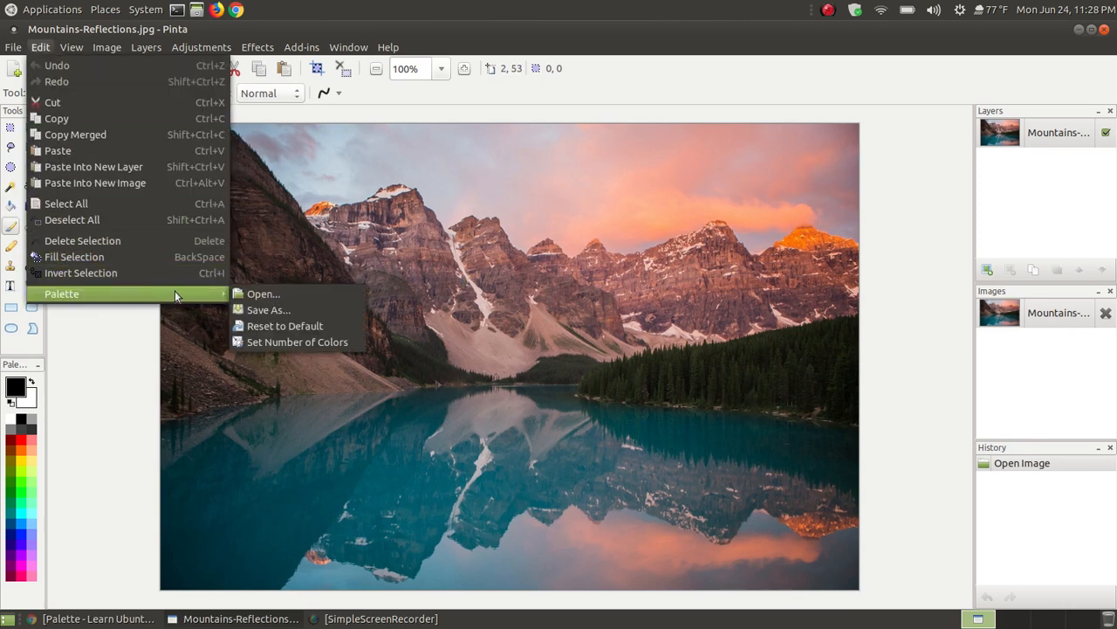
pyautogui.click(276, 294)
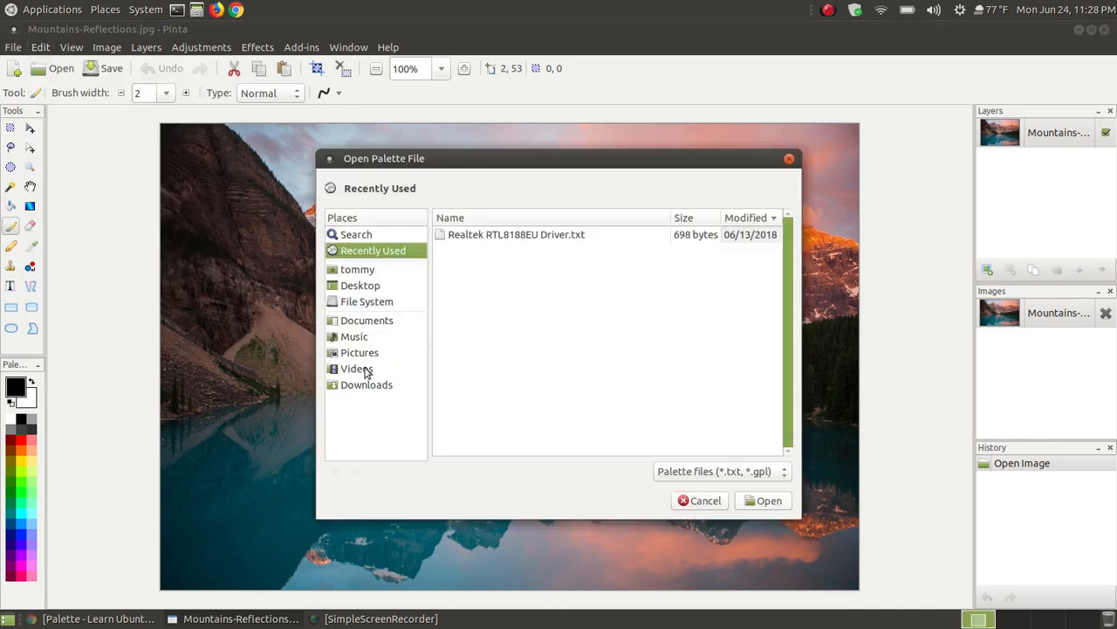
pyautogui.click(364, 320)
pyautogui.doubleClick(457, 295)
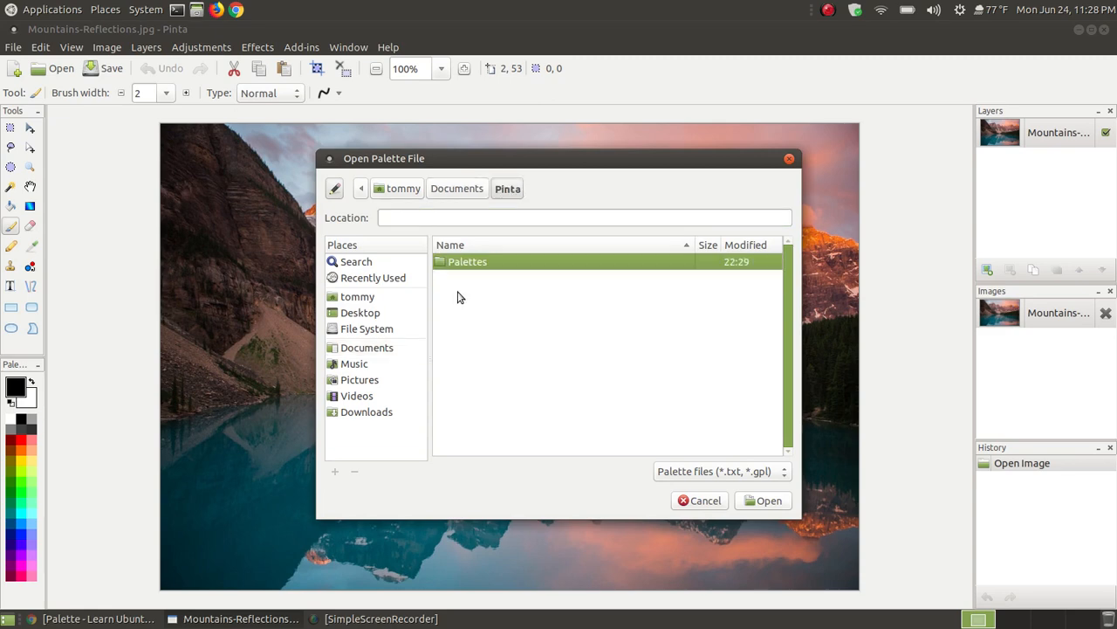
pyautogui.doubleClick(457, 265)
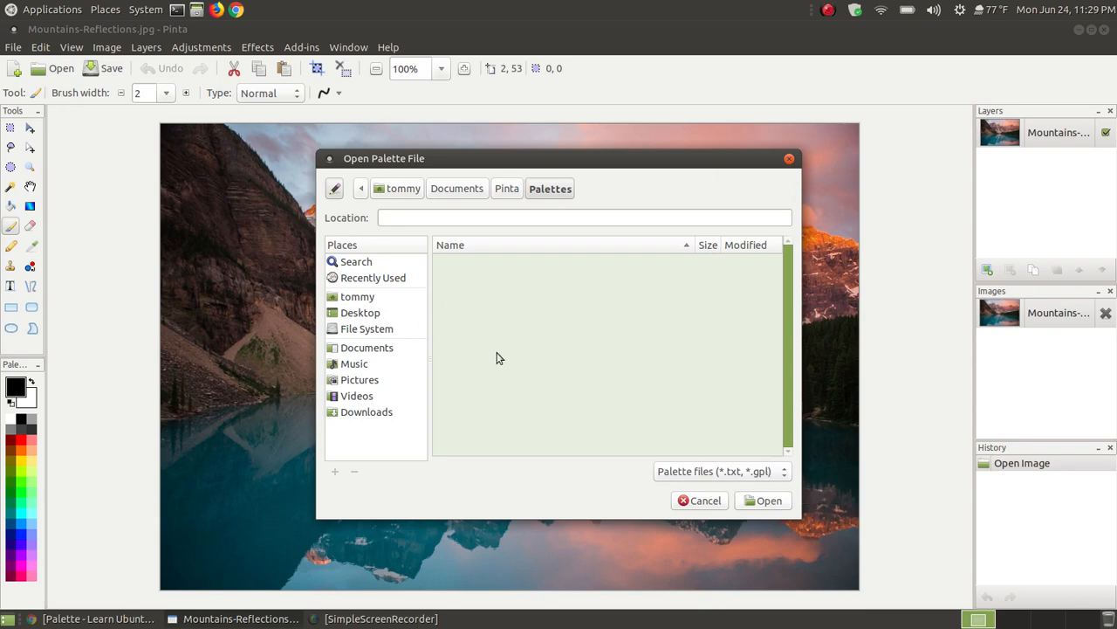
pyautogui.click(704, 501)
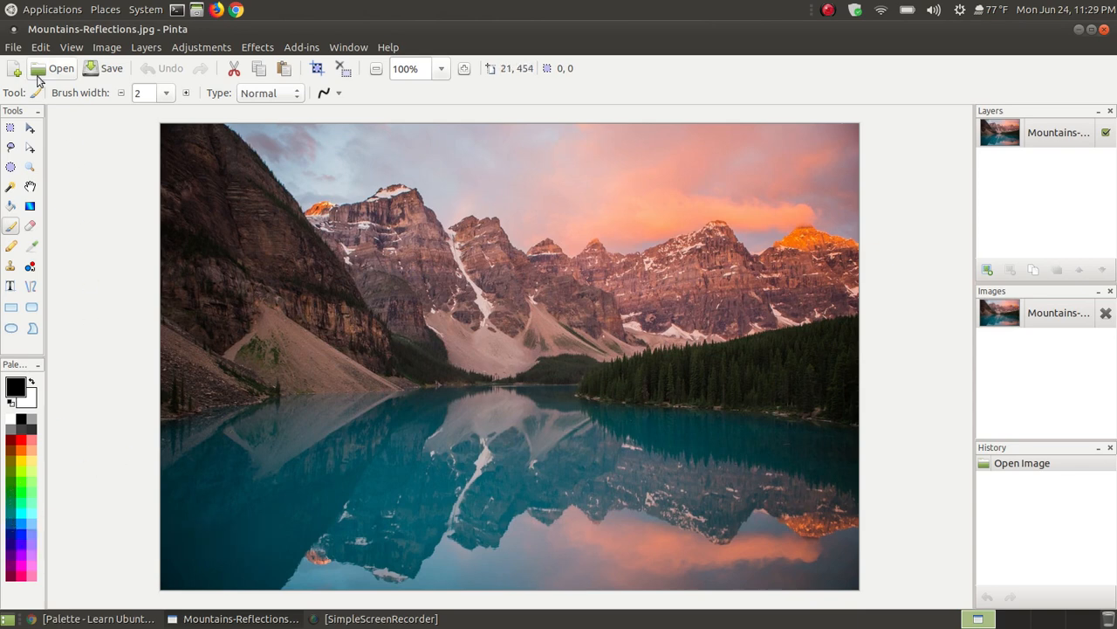
# - Save the current palette as Default.txt in the Documents/Pinta/Palettes folder, using the Paint.NET palette (*.txt) format
pyautogui.click(40, 47)
pyautogui.moveTo(147, 290)
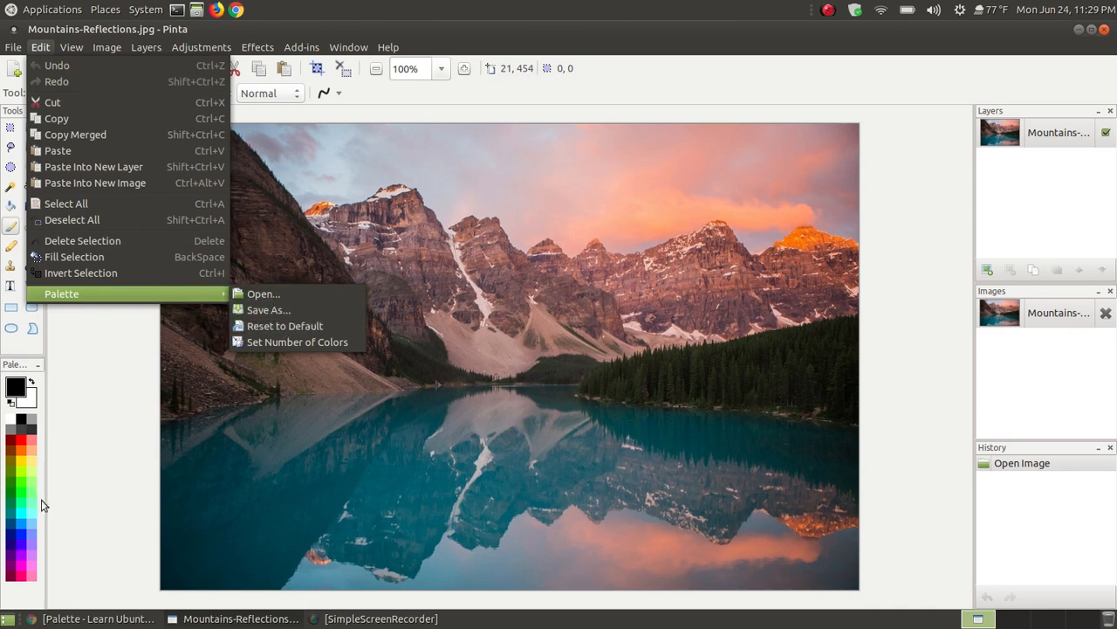
pyautogui.click(260, 310)
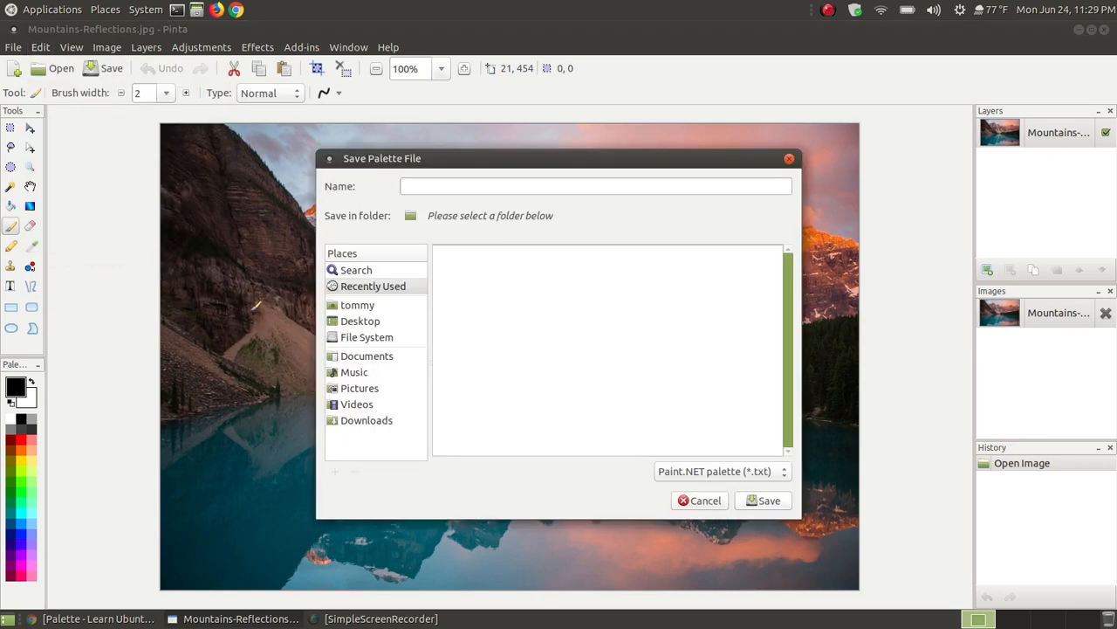
pyautogui.click(372, 357)
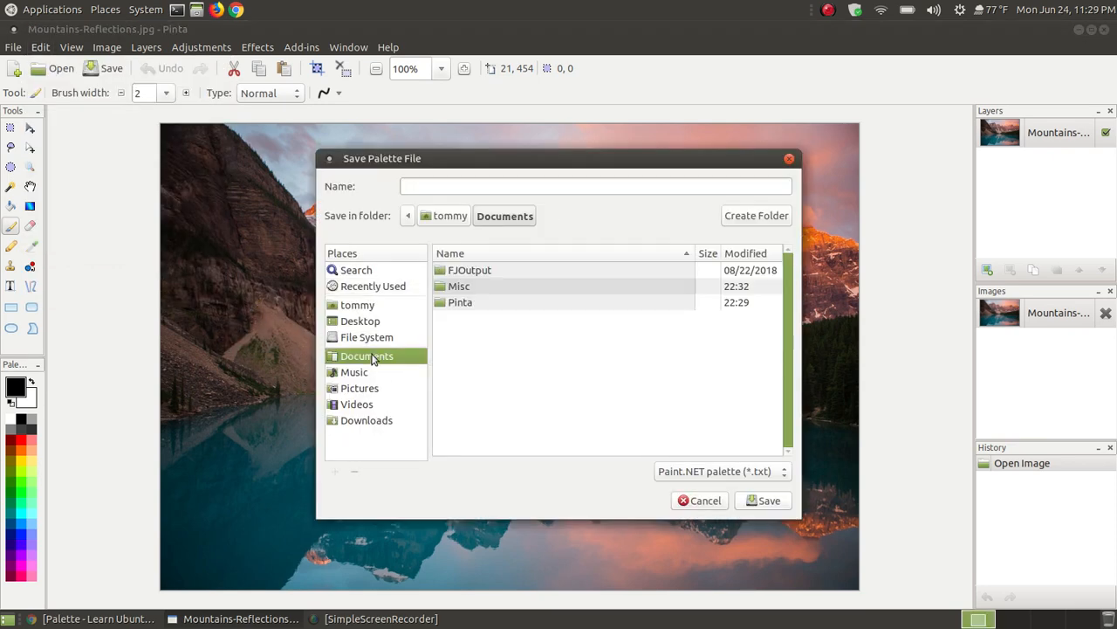
pyautogui.doubleClick(460, 304)
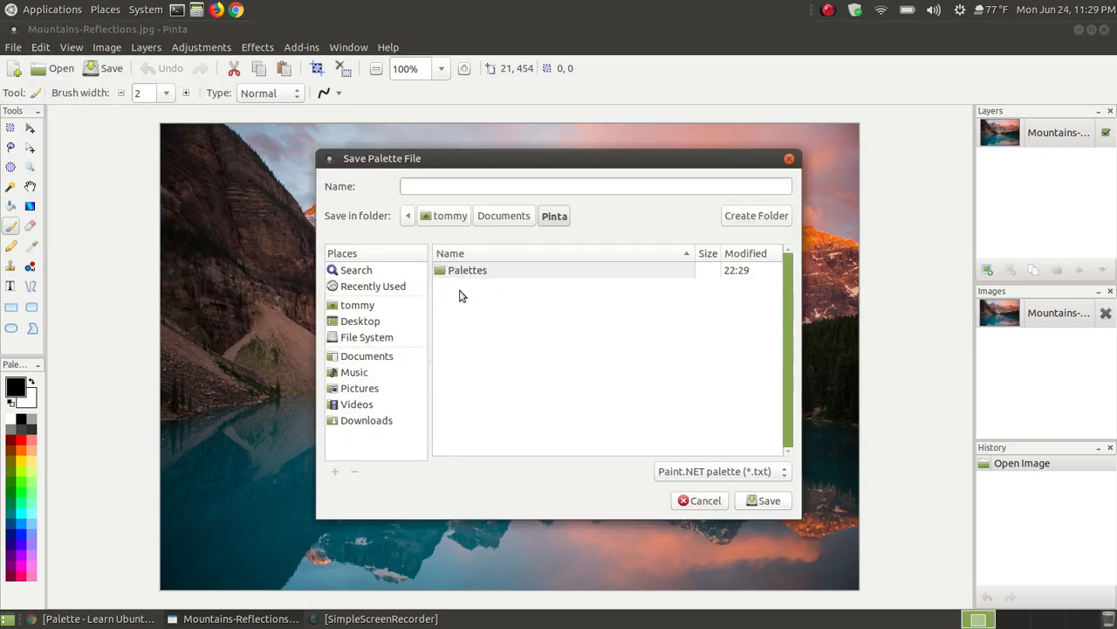
pyautogui.doubleClick(461, 270)
pyautogui.click(412, 186)
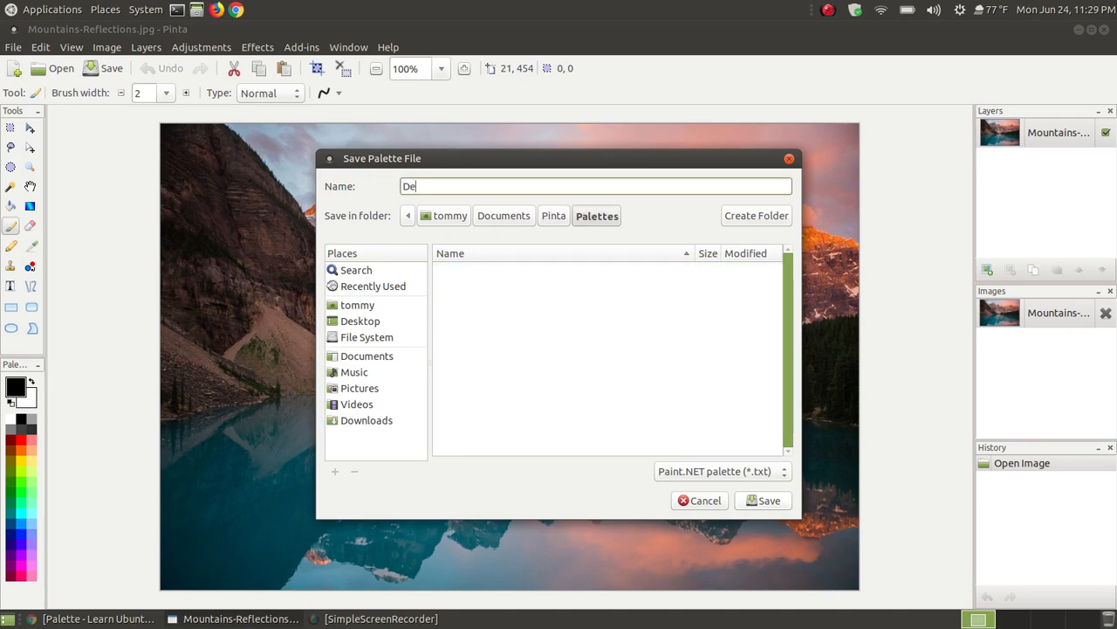
pyautogui.write('Default.txt')
pyautogui.click(764, 472)
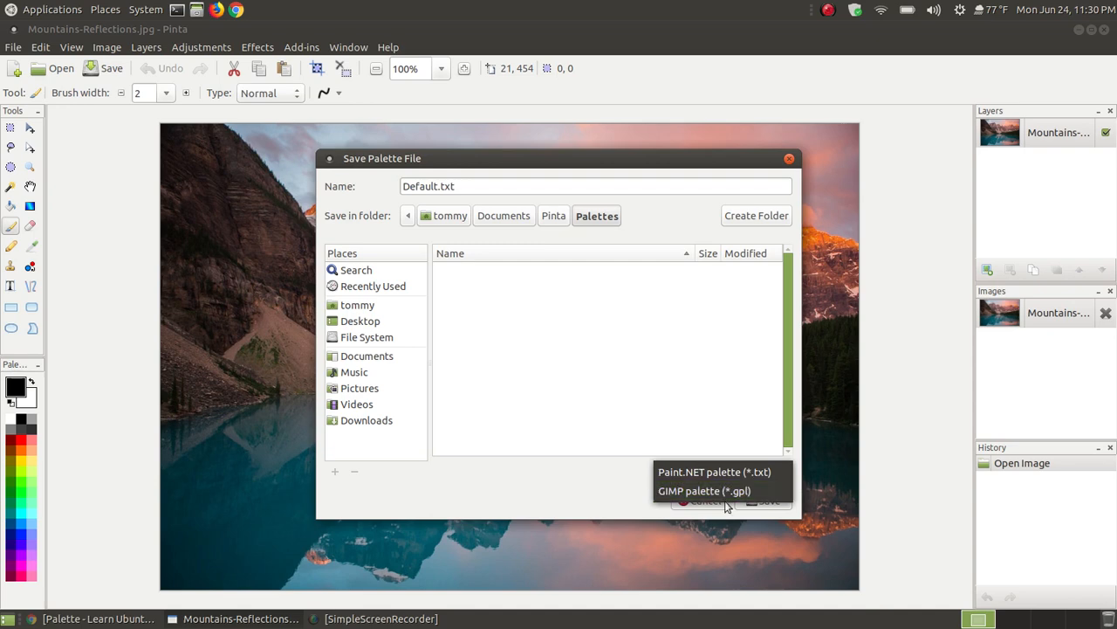
pyautogui.click(775, 473)
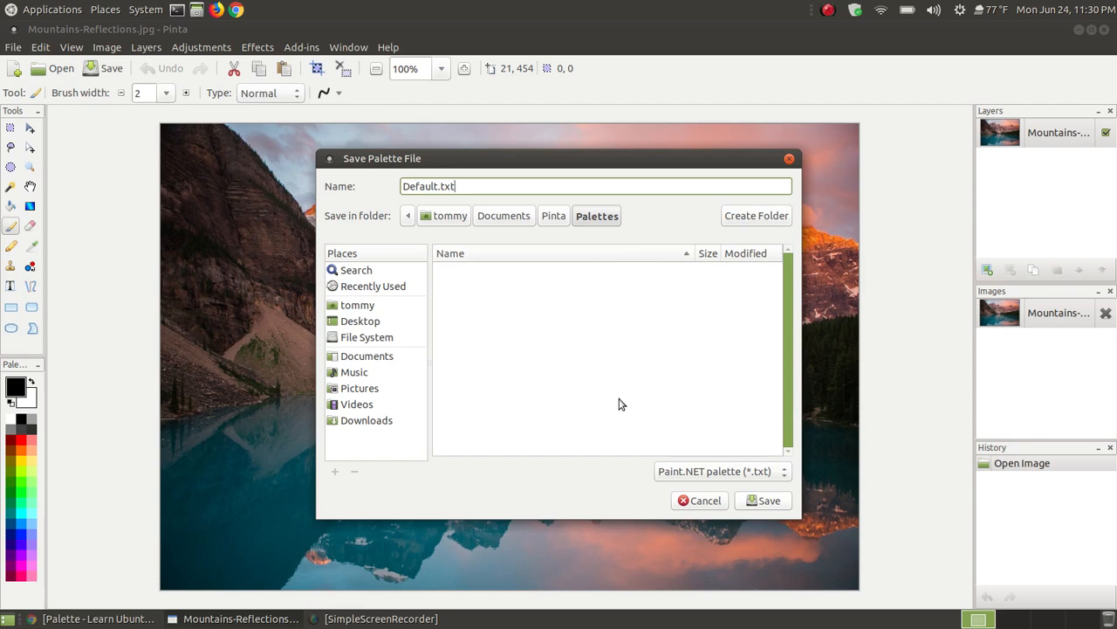
pyautogui.click(759, 504)
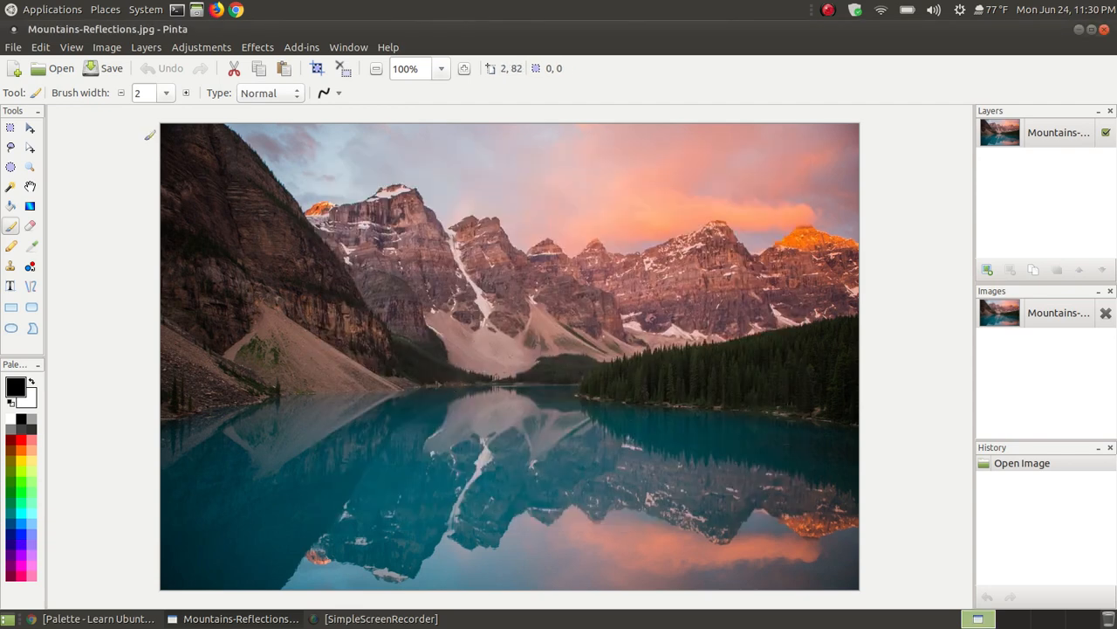
# - Check the Documents/Pinta/Palettes folder for the saved Default.txt palette file, and leave without loading it
pyautogui.click(49, 51)
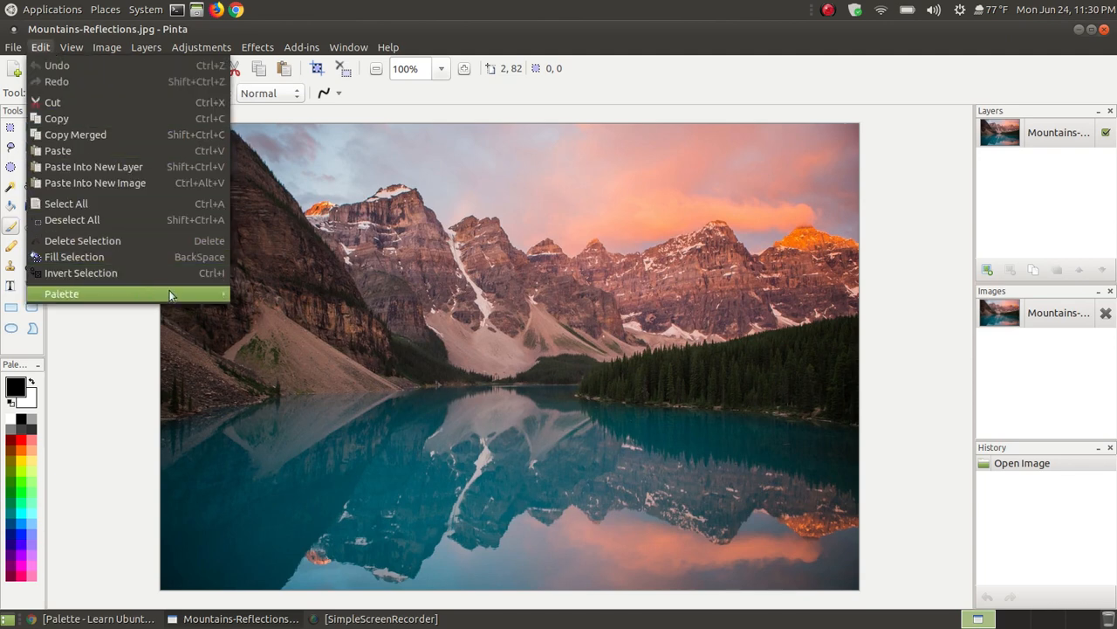
pyautogui.moveTo(169, 294)
pyautogui.click(278, 295)
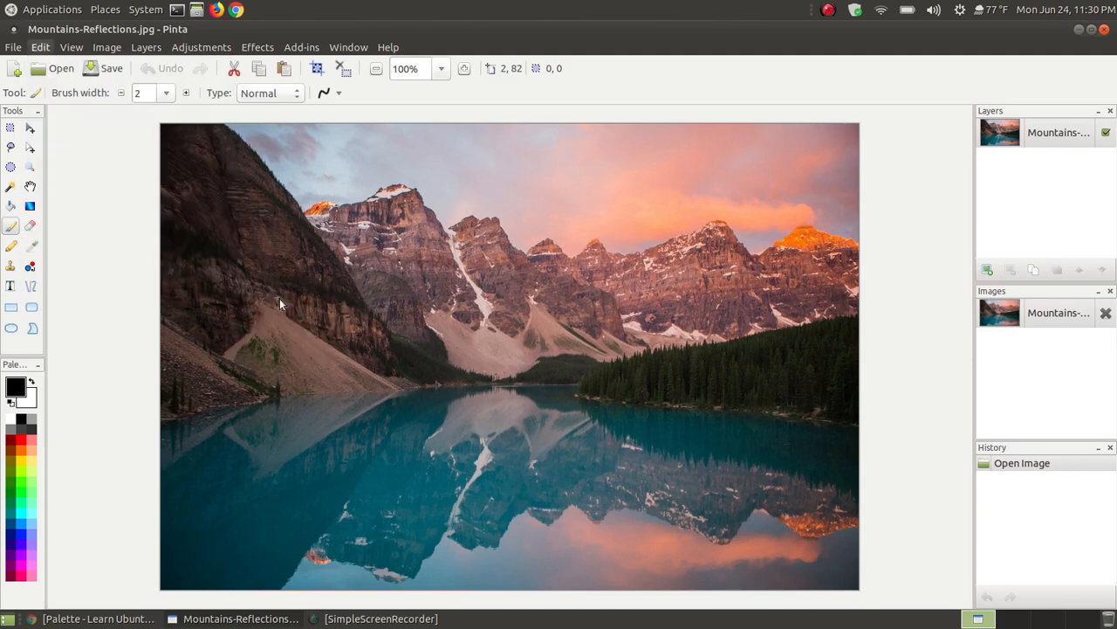
pyautogui.click(362, 323)
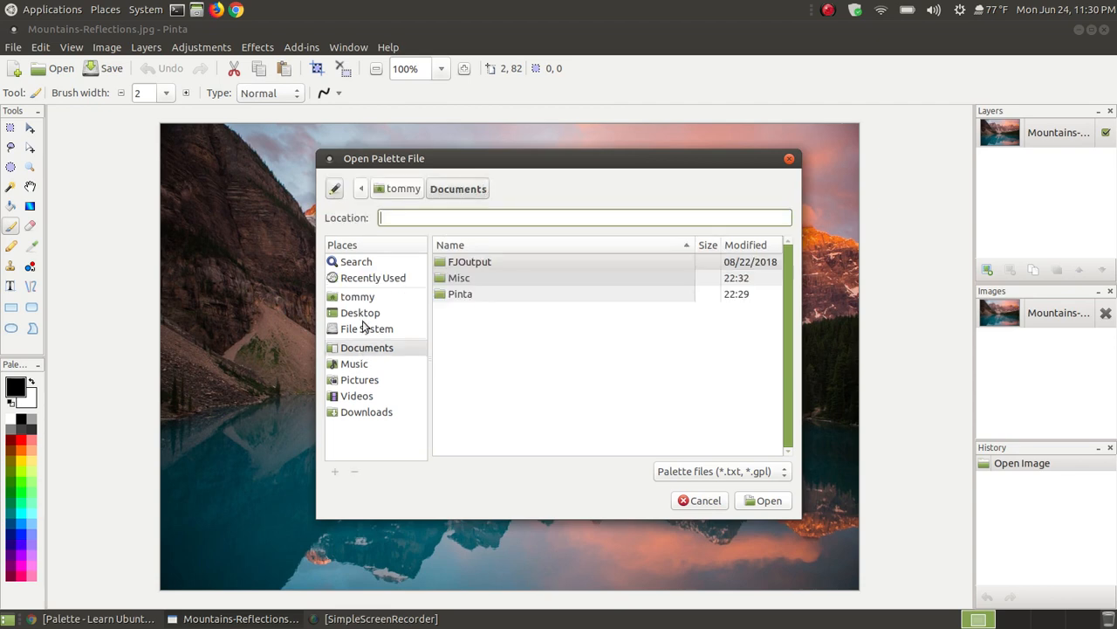
pyautogui.click(444, 293)
pyautogui.doubleClick(444, 293)
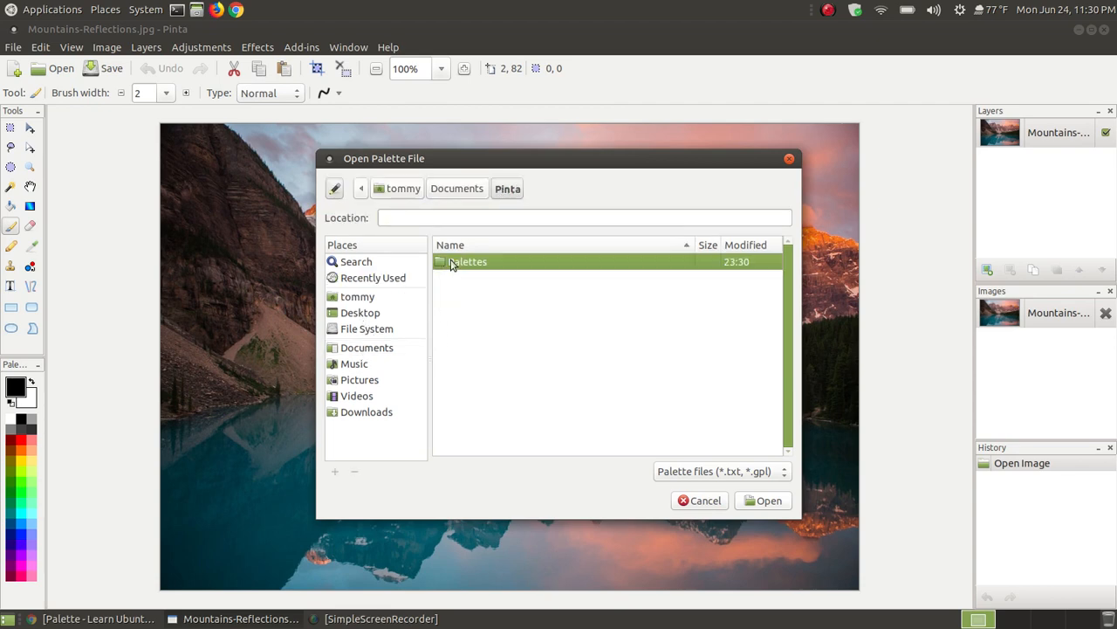
pyautogui.doubleClick(455, 262)
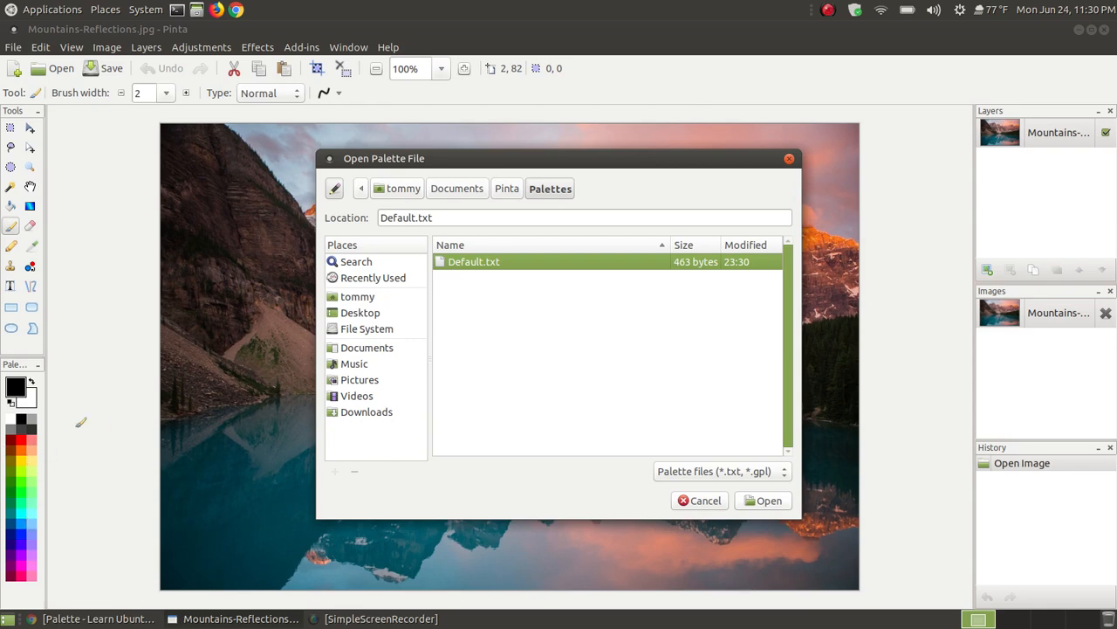
pyautogui.click(698, 500)
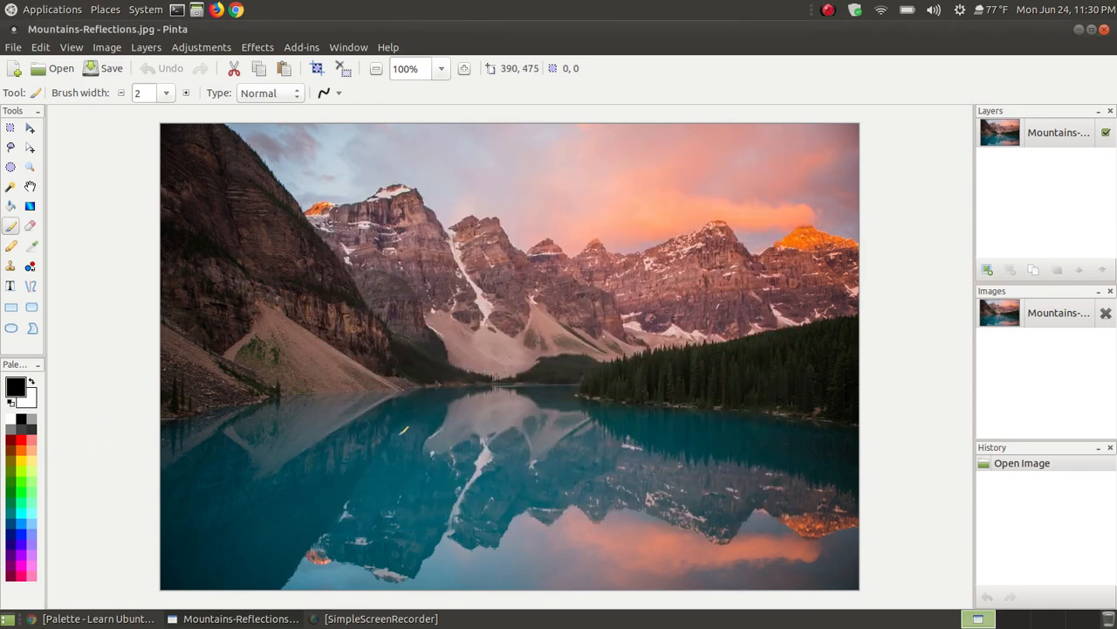
# - Pick burgundy from the palette as the primary color and open the color chooser for it
pyautogui.click(8, 577)
pyautogui.click(15, 387)
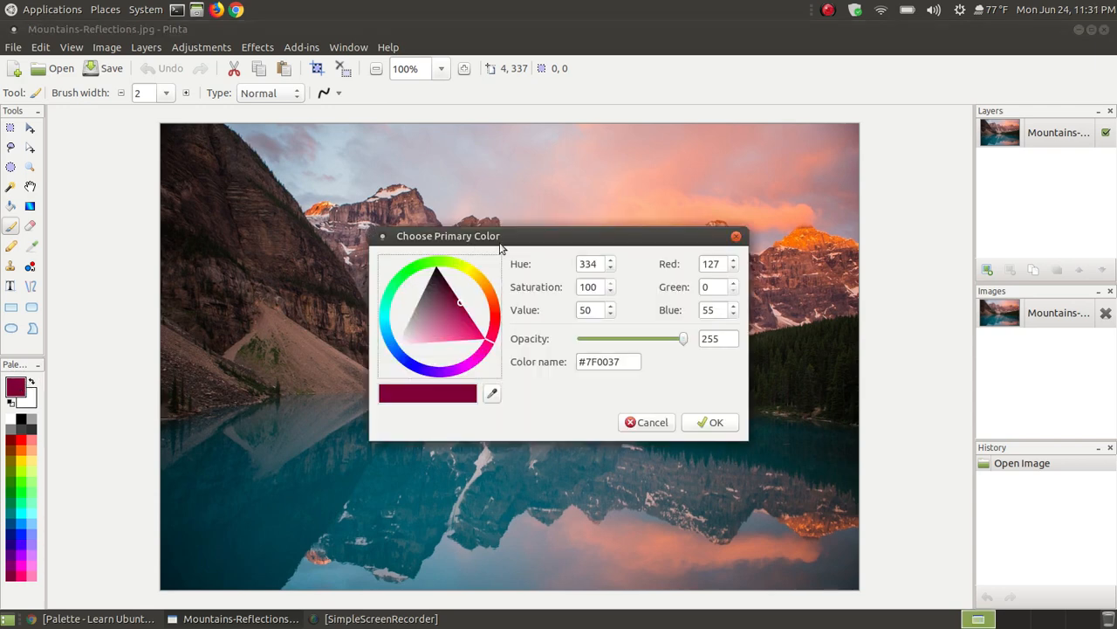
pyautogui.moveTo(505, 240); pyautogui.dragTo(482, 245)
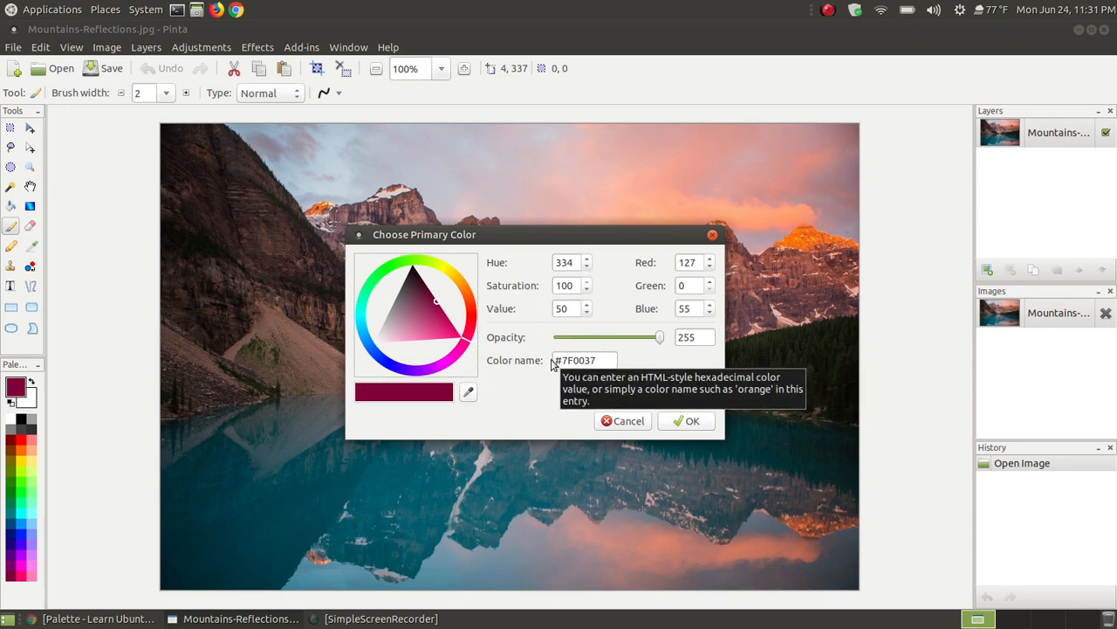
# - Open a blank document in Text Editor and minimize it to return to Pinta's color chooser
pyautogui.click(35, 10)
pyautogui.moveTo(80, 32)
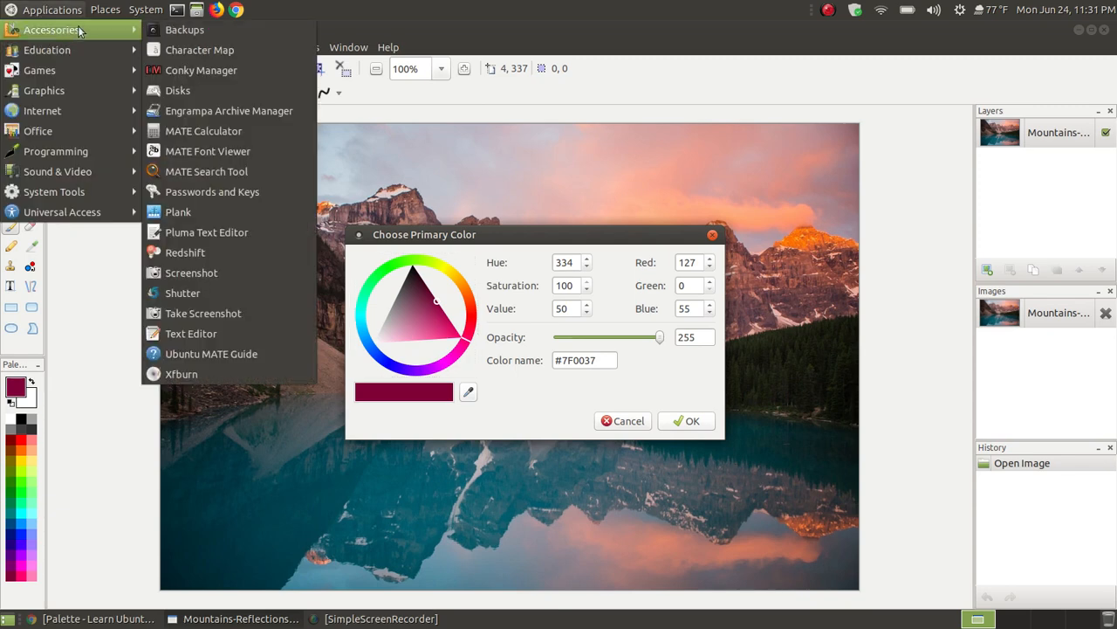
pyautogui.click(217, 332)
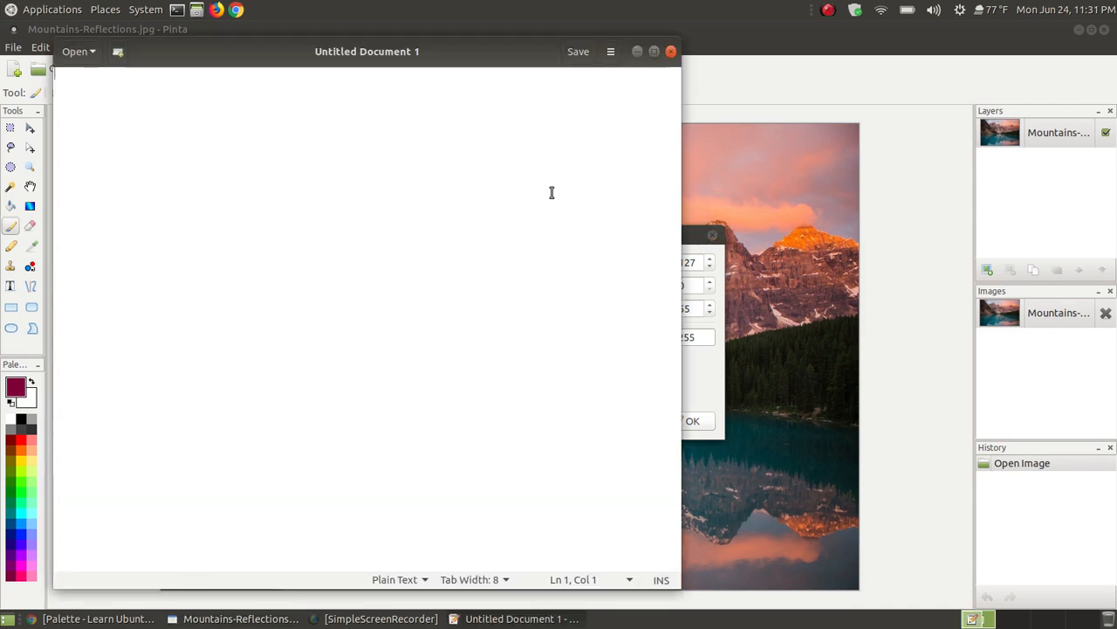
pyautogui.click(637, 51)
# - Copy the primary color's hex code #7F0037 into the blank Text Editor document, and return to Pinta
pyautogui.moveTo(611, 360); pyautogui.dragTo(555, 360)
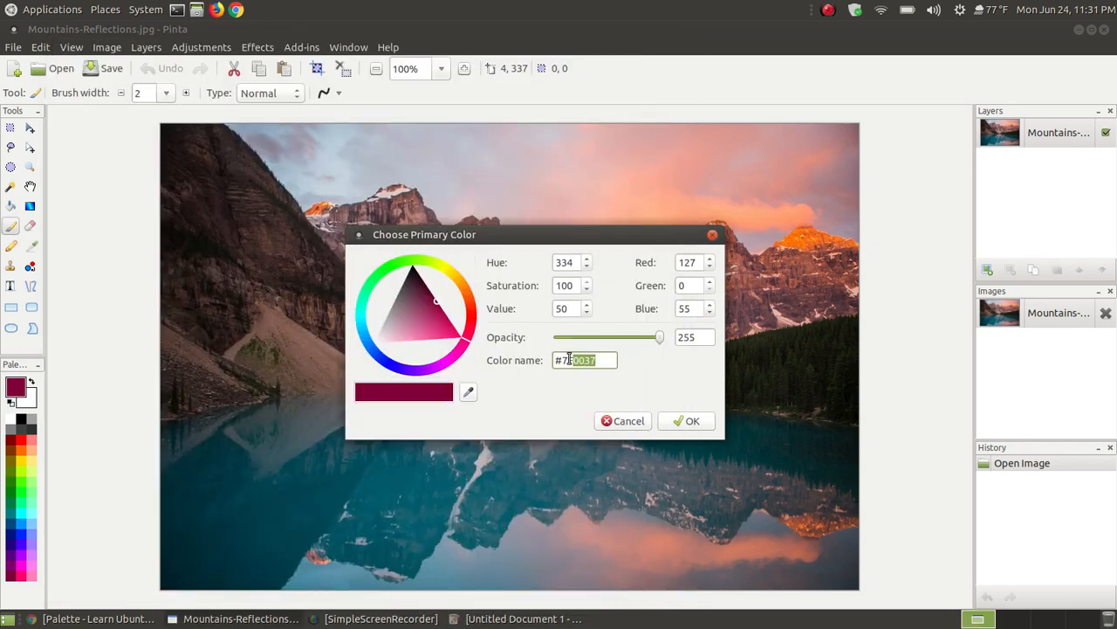
pyautogui.rightClick(568, 362)
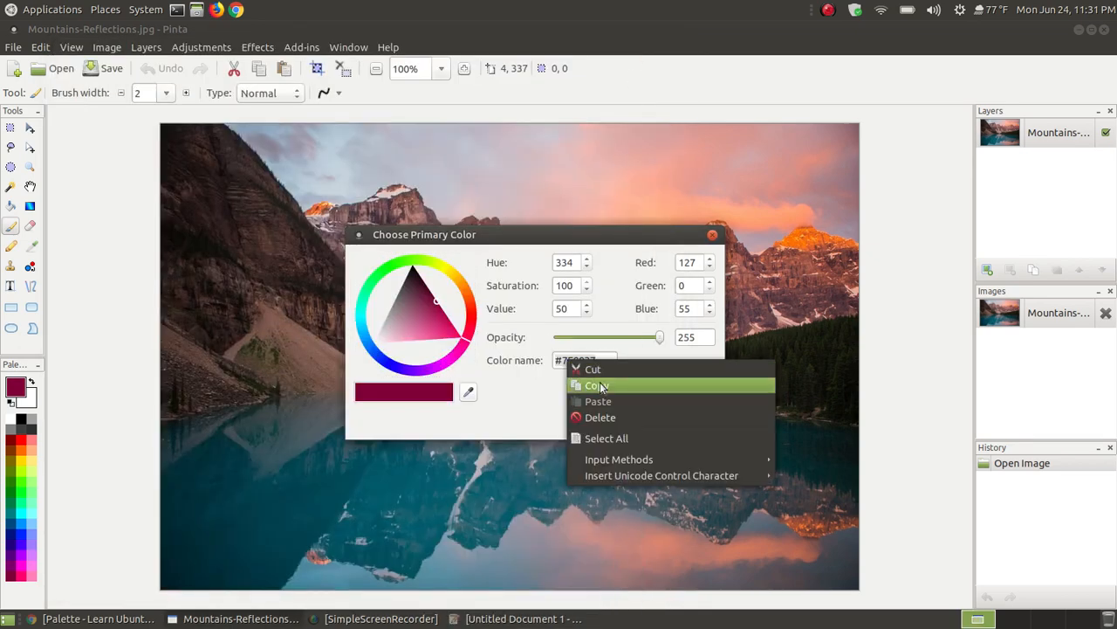
pyautogui.click(597, 385)
pyautogui.click(560, 618)
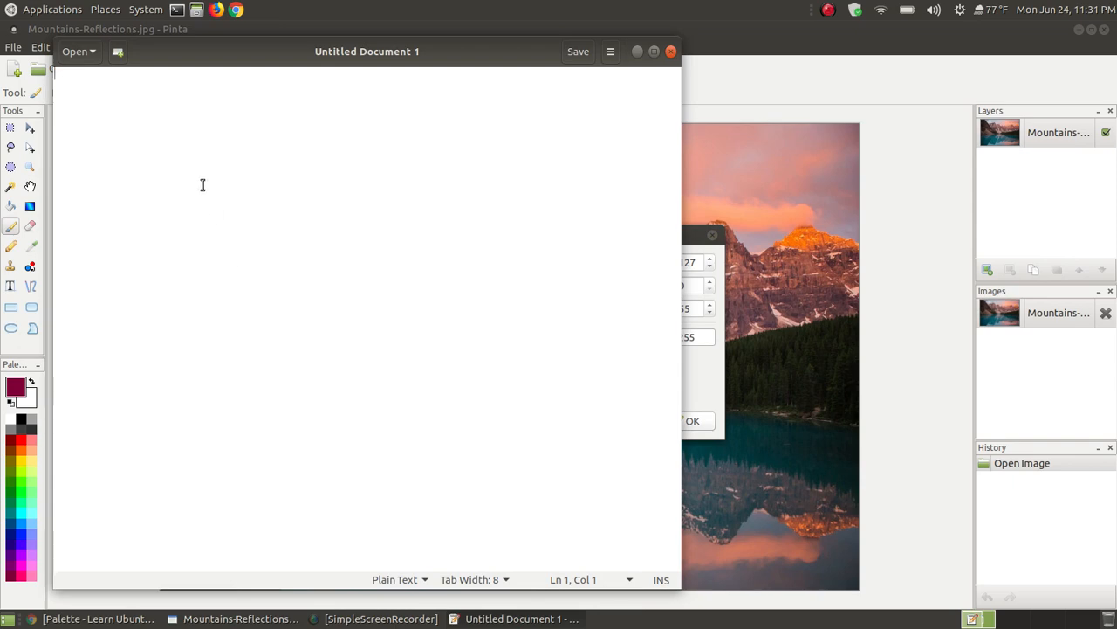
pyautogui.rightClick(203, 185)
pyautogui.click(263, 267)
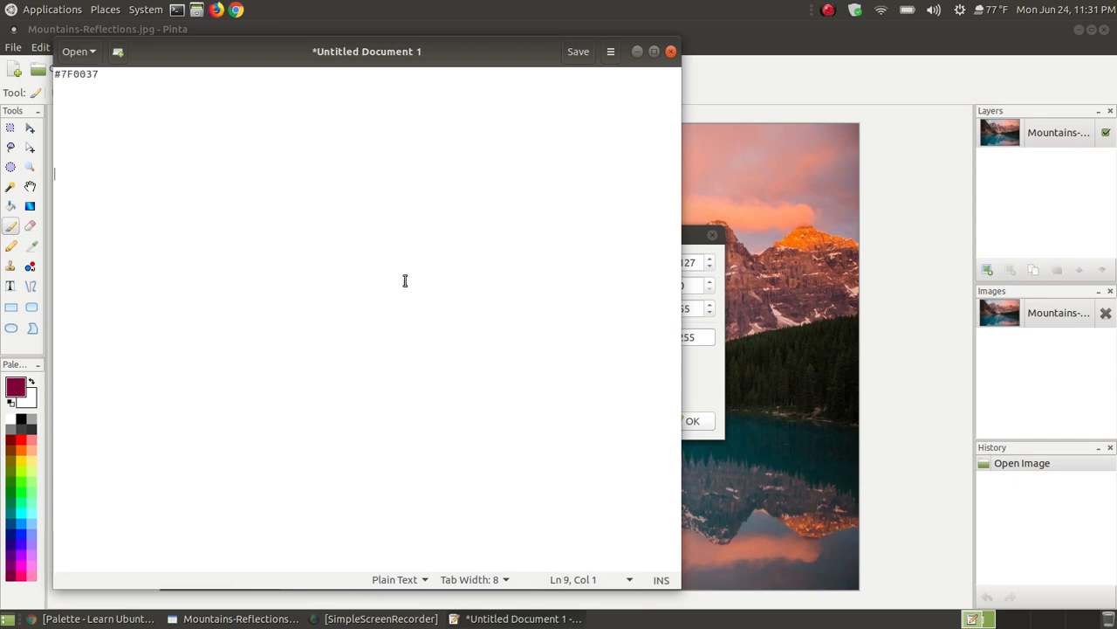
pyautogui.click(638, 51)
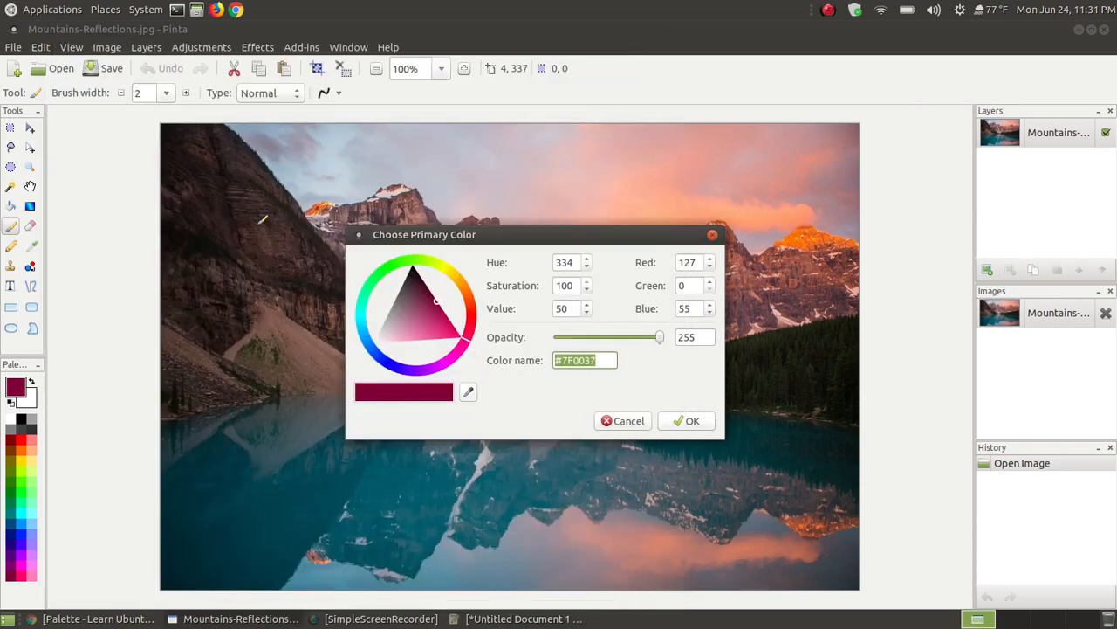
# - Copy 7F0037 without the hash sign from the text document and look up that color on the Colorate site in Chrome
pyautogui.click(97, 618)
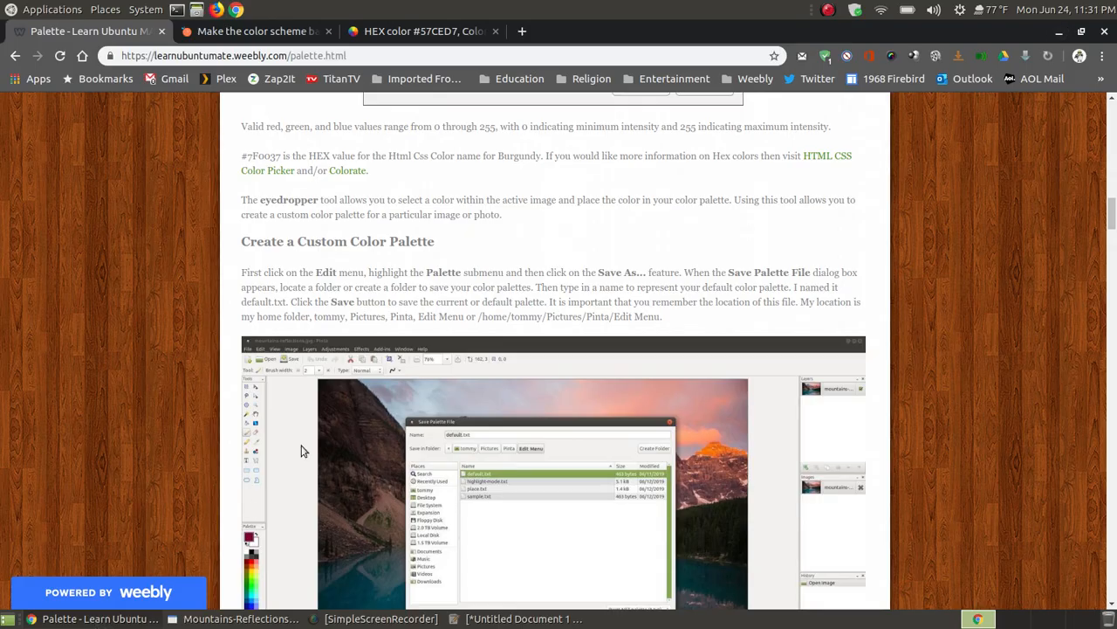
pyautogui.click(236, 31)
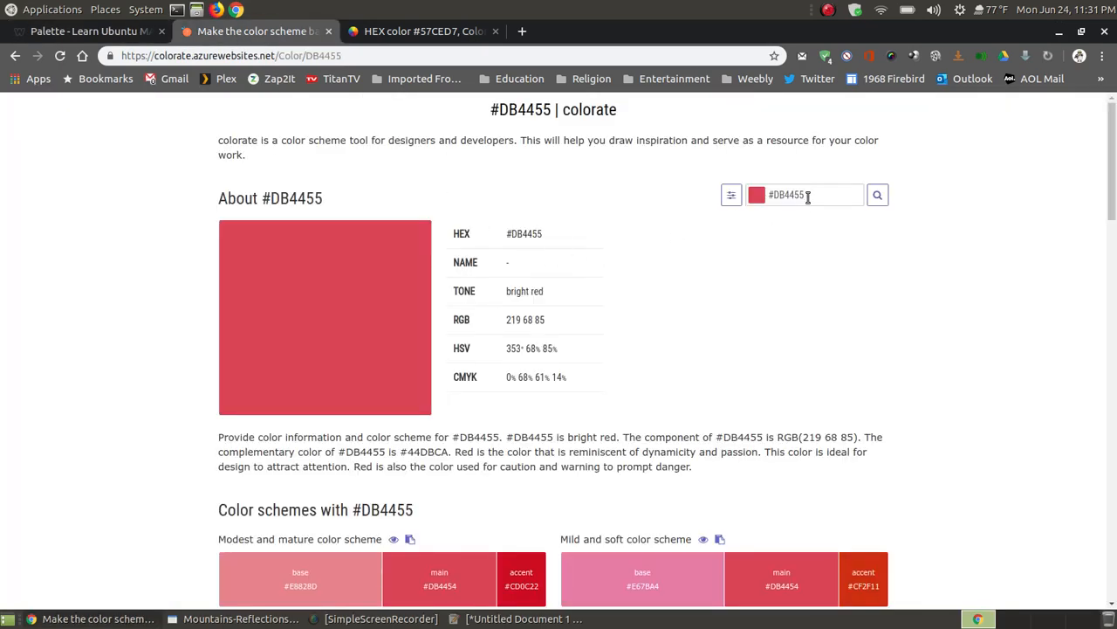
pyautogui.click(523, 618)
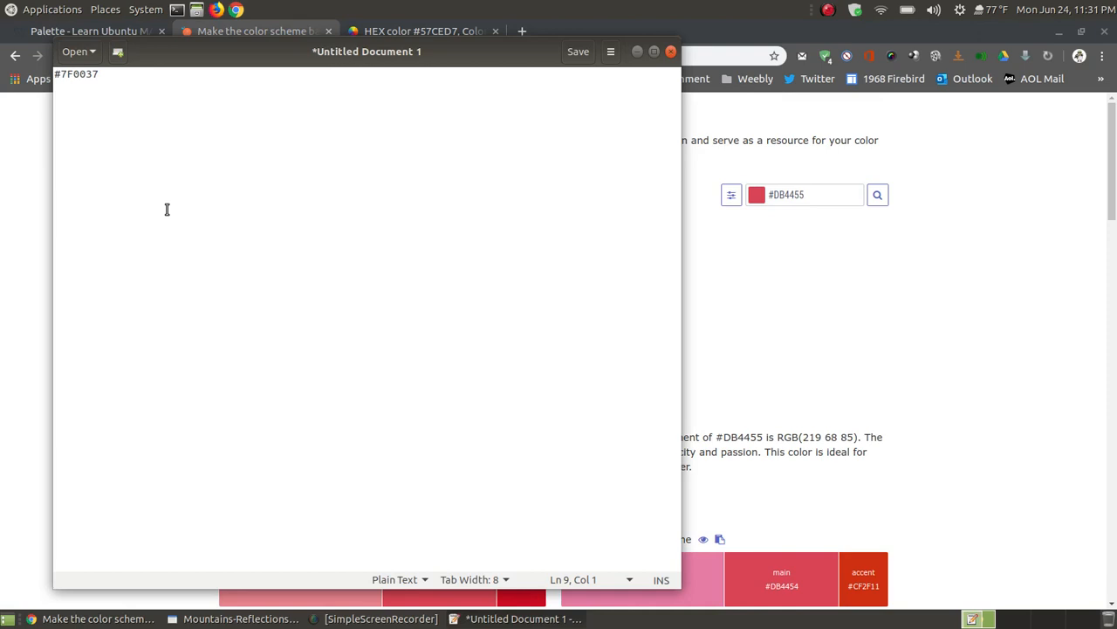
pyautogui.moveTo(101, 73); pyautogui.dragTo(62, 75)
pyautogui.rightClick(80, 74)
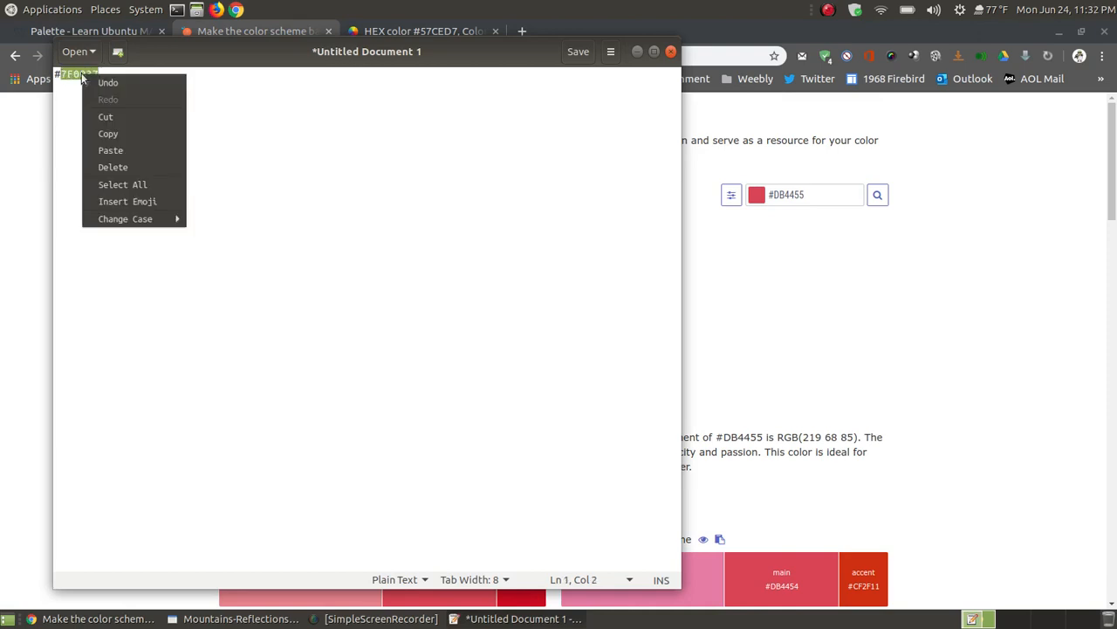
pyautogui.click(118, 133)
pyautogui.click(811, 194)
pyautogui.moveTo(811, 194); pyautogui.dragTo(780, 197)
pyautogui.rightClick(779, 197)
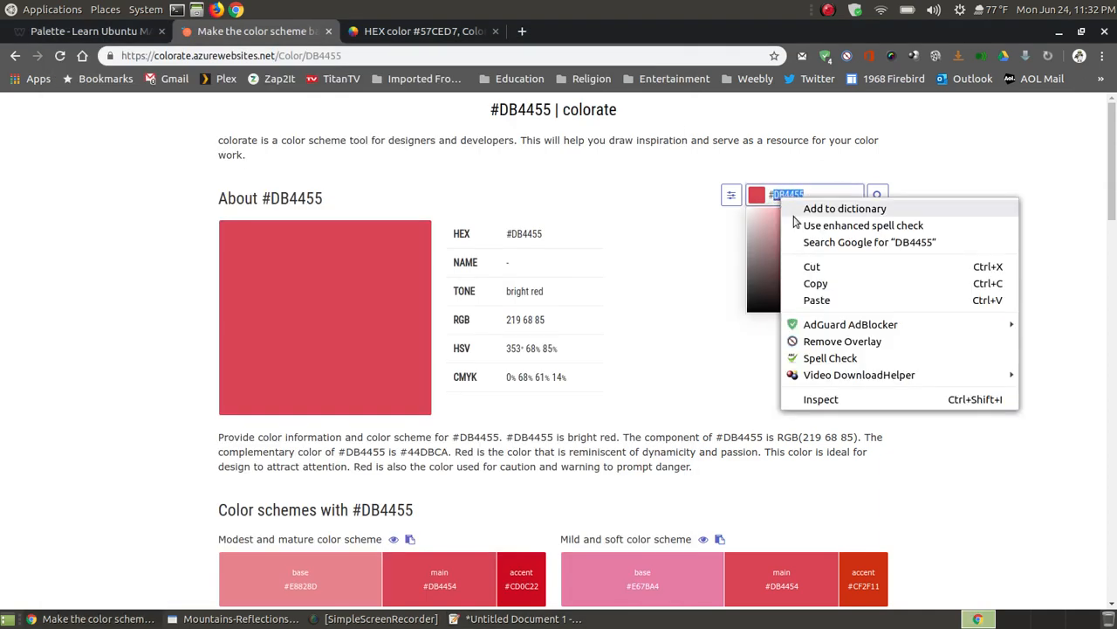
pyautogui.click(835, 301)
pyautogui.click(878, 197)
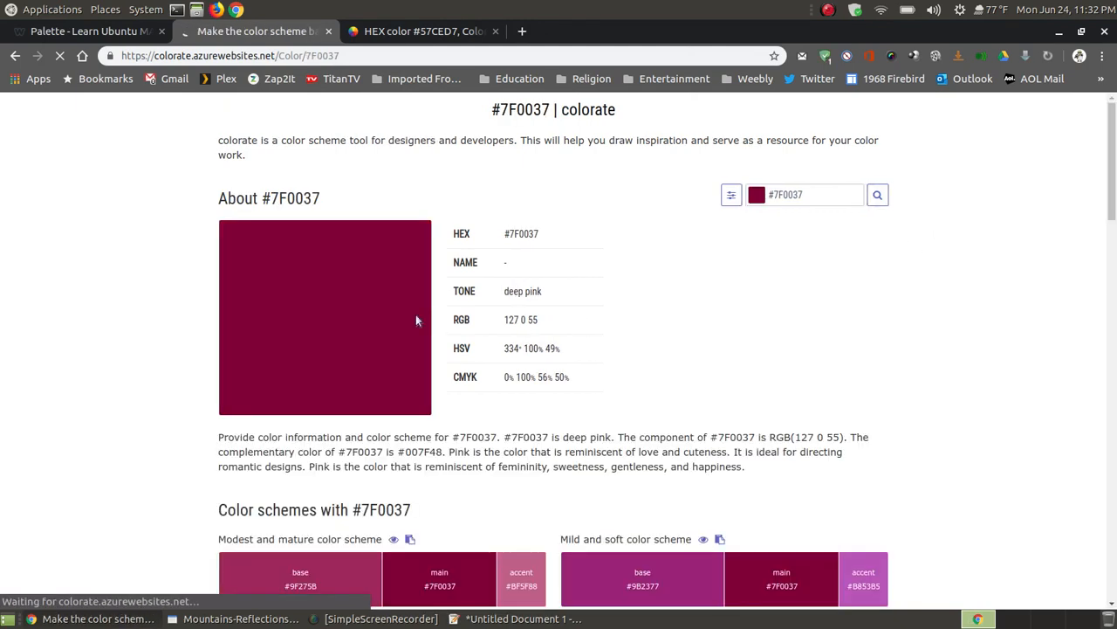
# - Compare Colorate's RGB and HSV values for #7F0037 with those in Pinta's color chooser, and view the page's color schemes
pyautogui.click(478, 621)
pyautogui.click(478, 621)
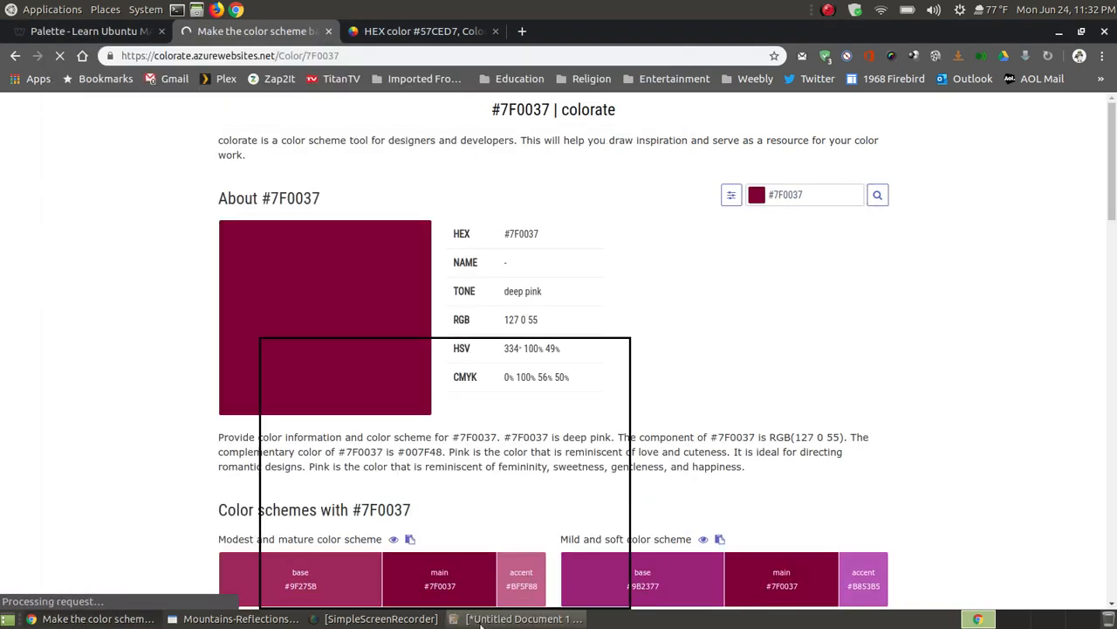
pyautogui.click(209, 623)
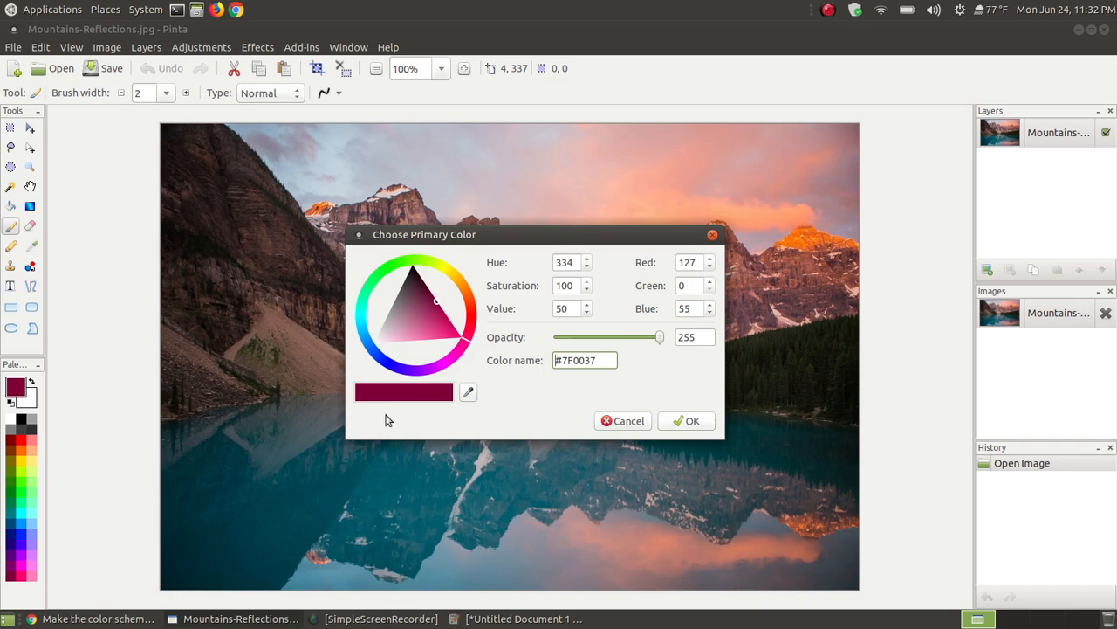
pyautogui.click(121, 621)
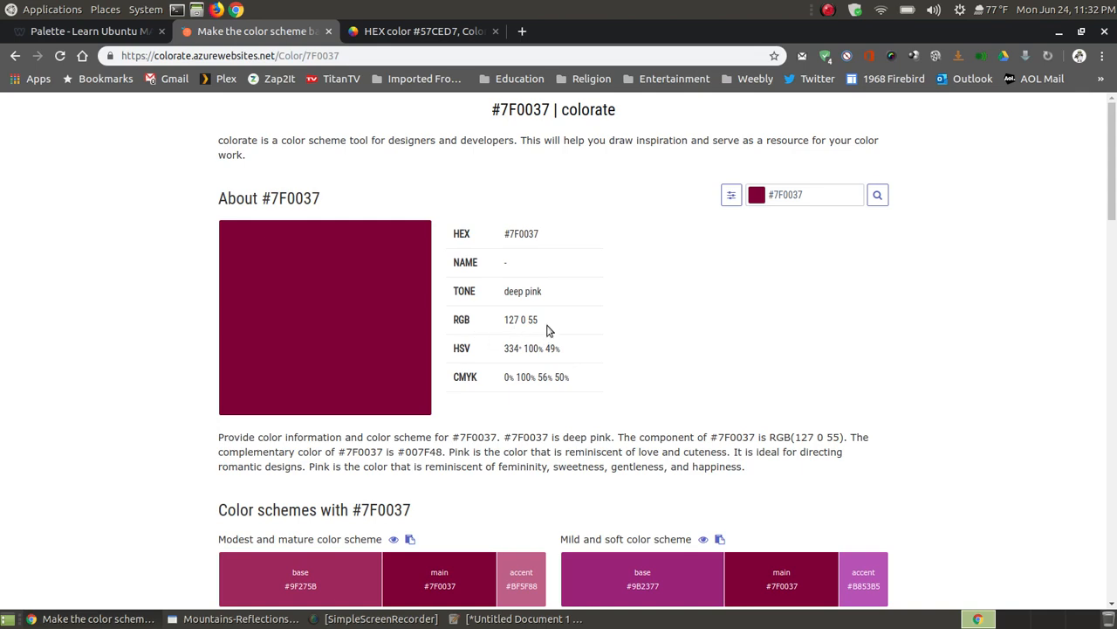
pyautogui.click(236, 618)
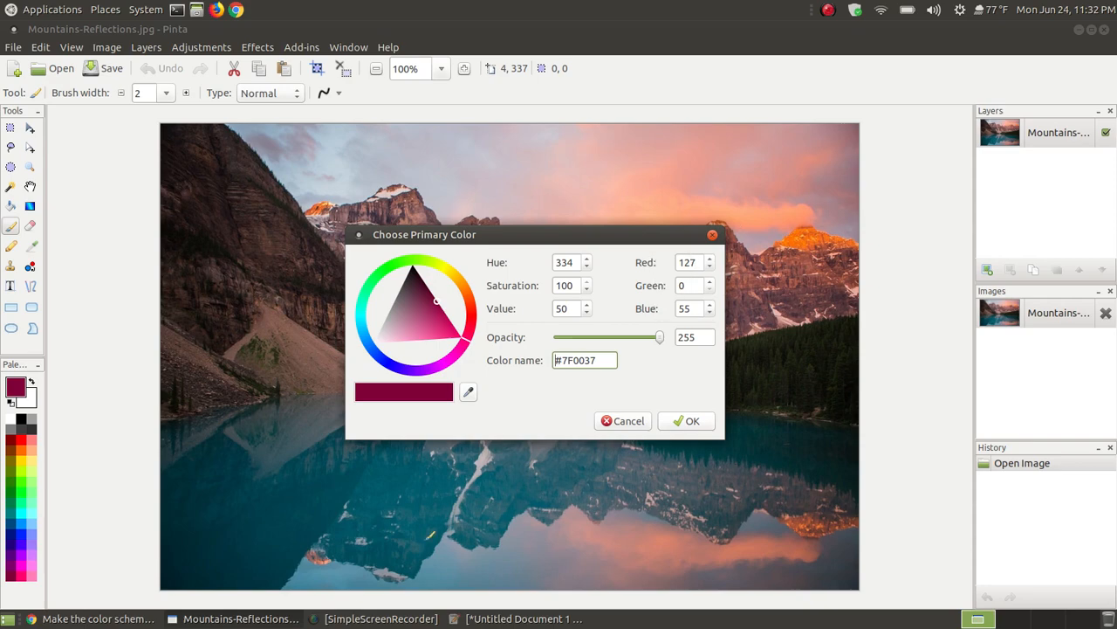
pyautogui.click(140, 618)
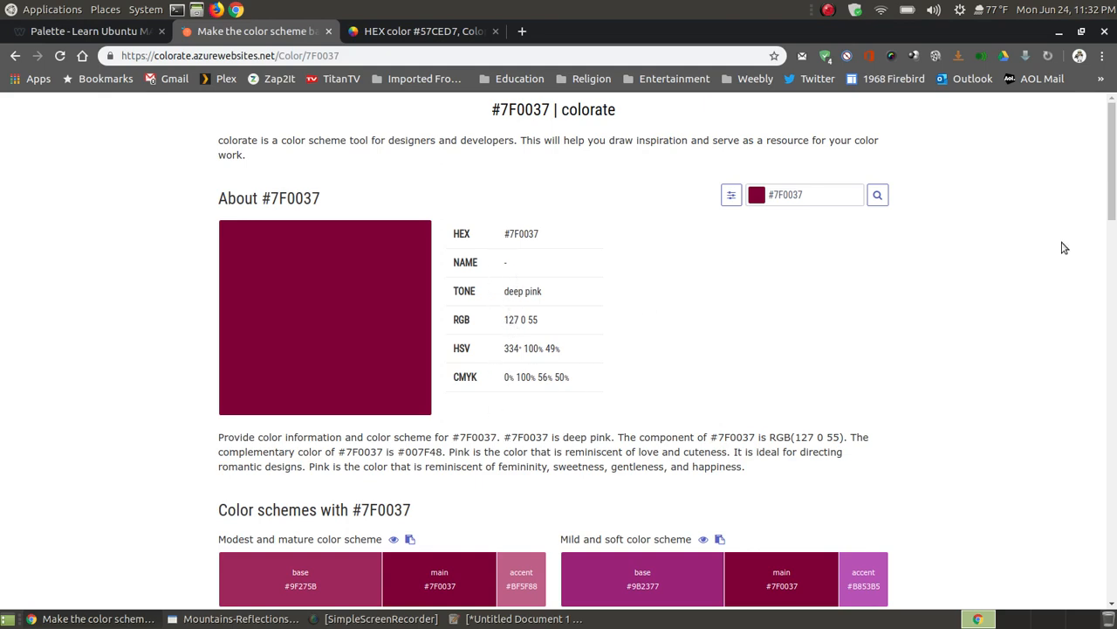
pyautogui.moveTo(1111, 150); pyautogui.dragTo(1115, 111)
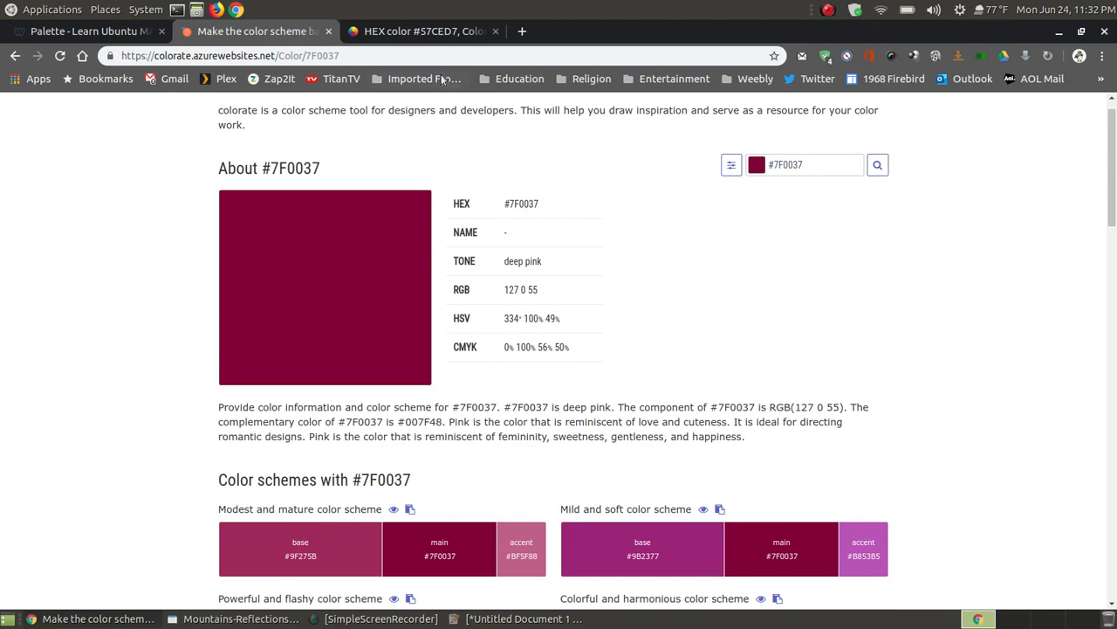
# - Look up hex color 7F0037 on the HTML CSS Color site by replacing 57CED7 in the page address
pyautogui.click(418, 31)
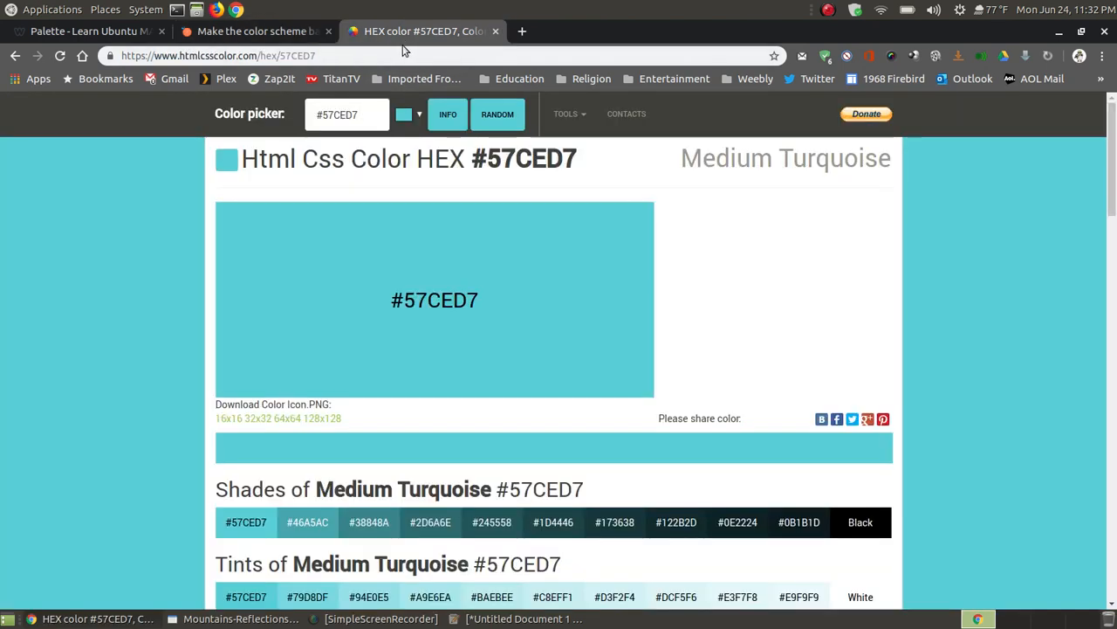
pyautogui.click(311, 55)
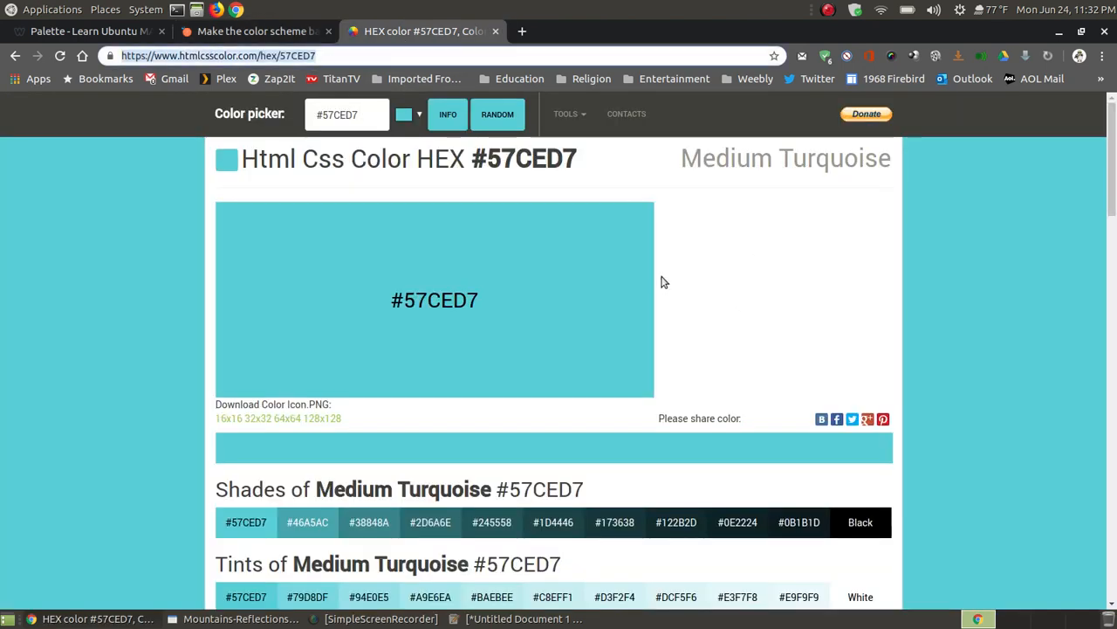
pyautogui.click(283, 55)
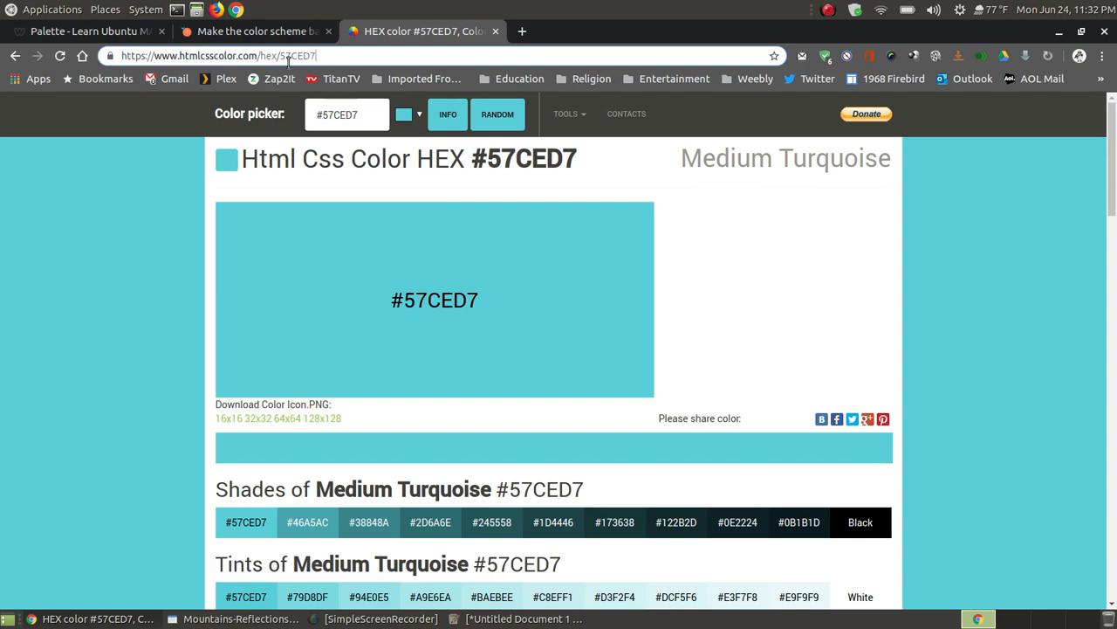
pyautogui.moveTo(280, 55); pyautogui.dragTo(312, 58)
pyautogui.rightClick(304, 56)
pyautogui.click(347, 128)
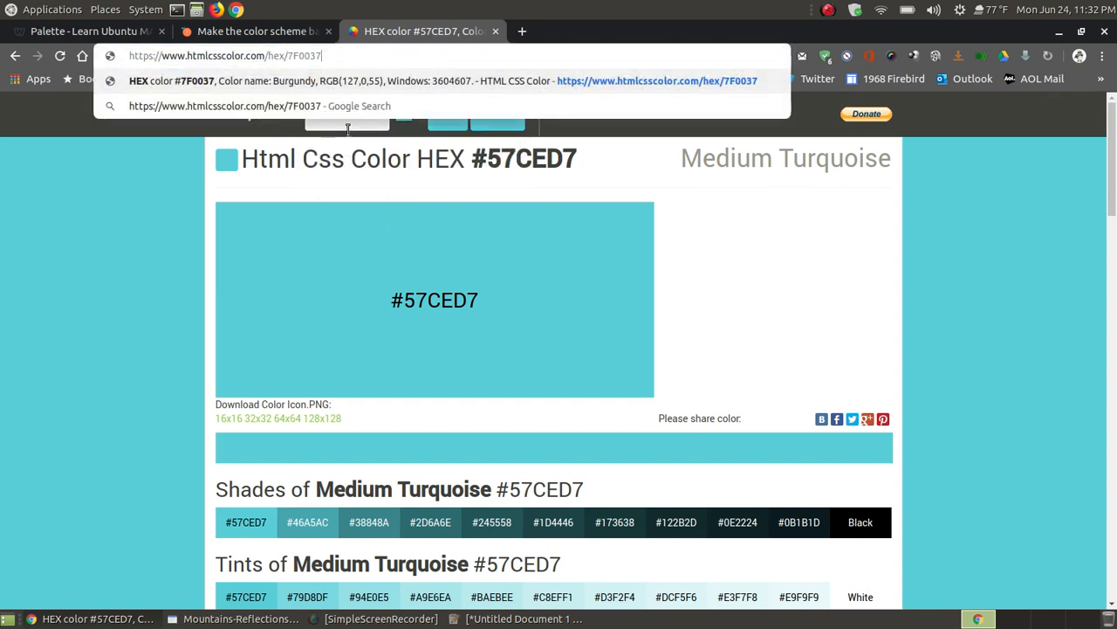
pyautogui.press('Return')
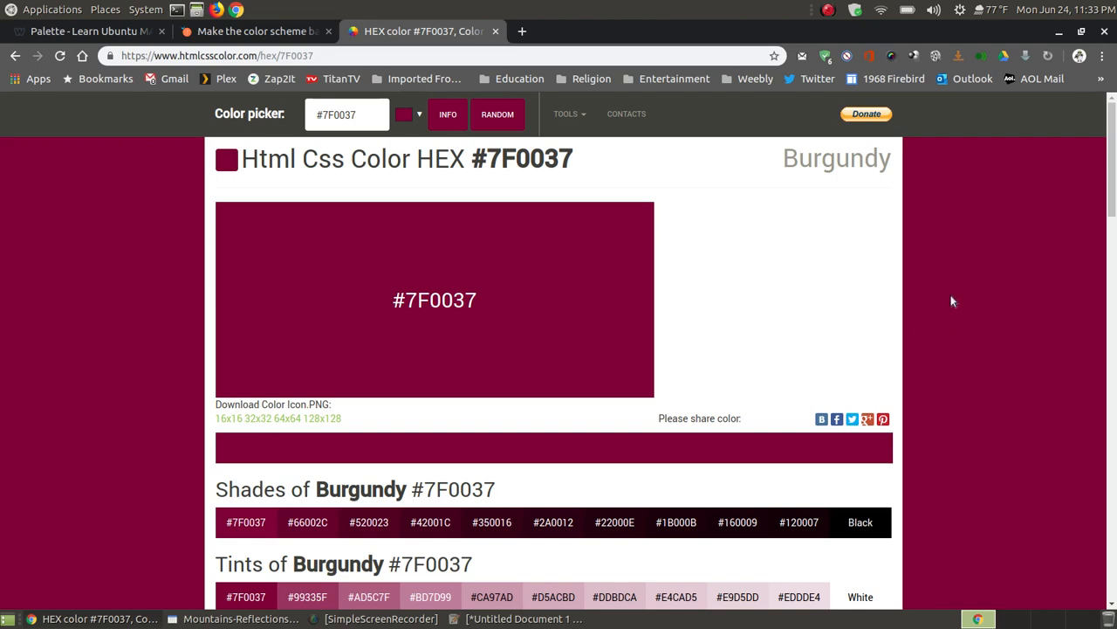
# - Examine the shades, tints and color conversions of #7F0037 on HTML CSS Color, comparing the page with Colorate
pyautogui.scroll(-3, 956, 290)
pyautogui.scroll(-2, 956, 287)
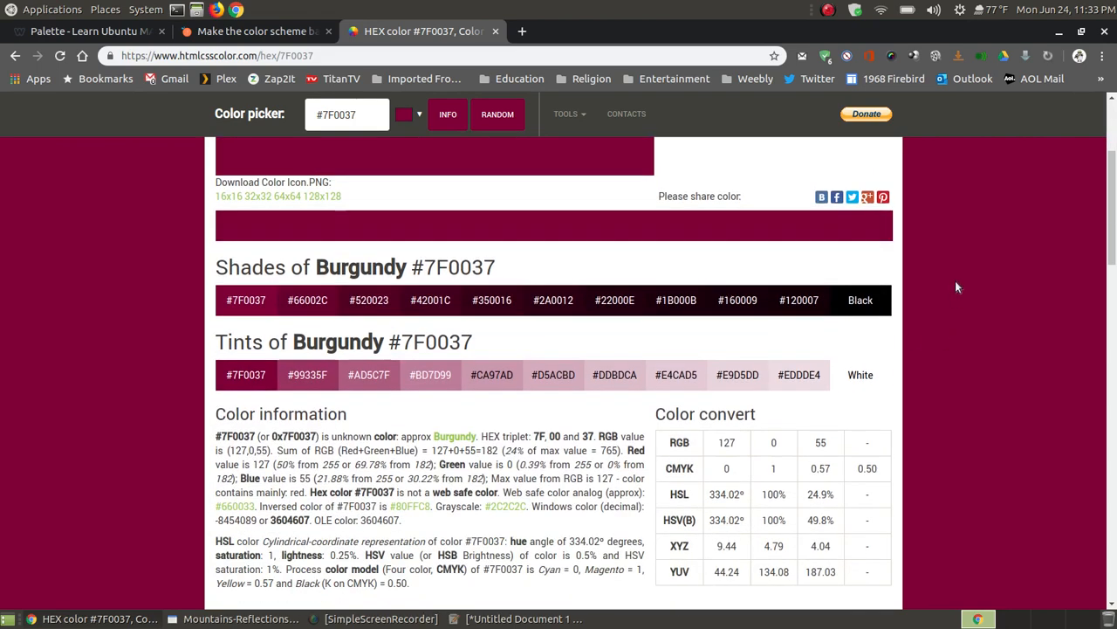
pyautogui.scroll(1, 956, 287)
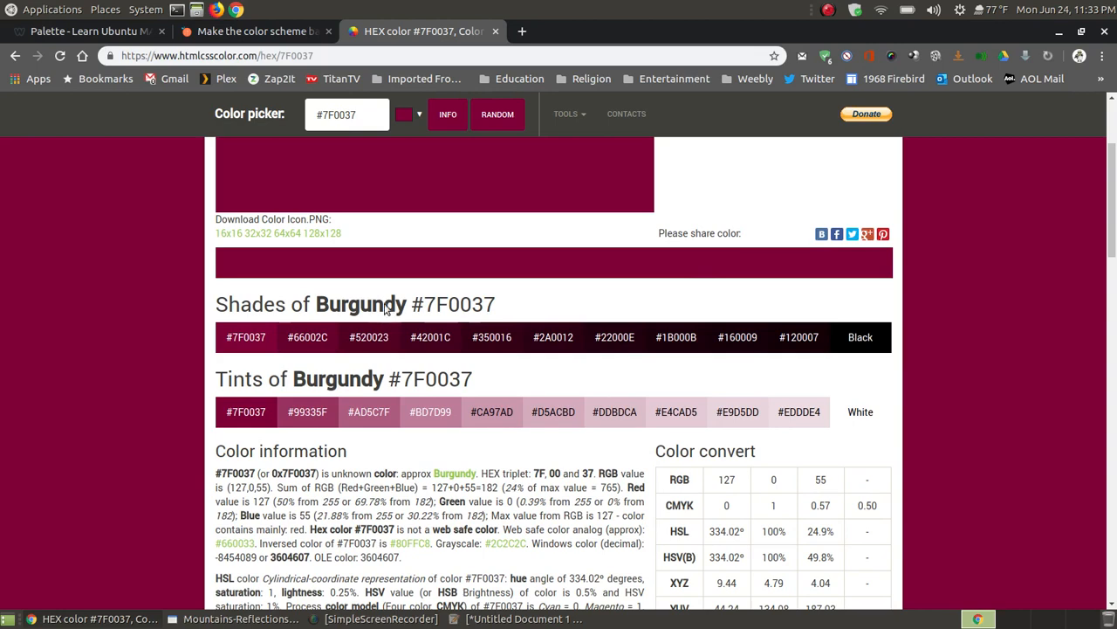
pyautogui.click(273, 34)
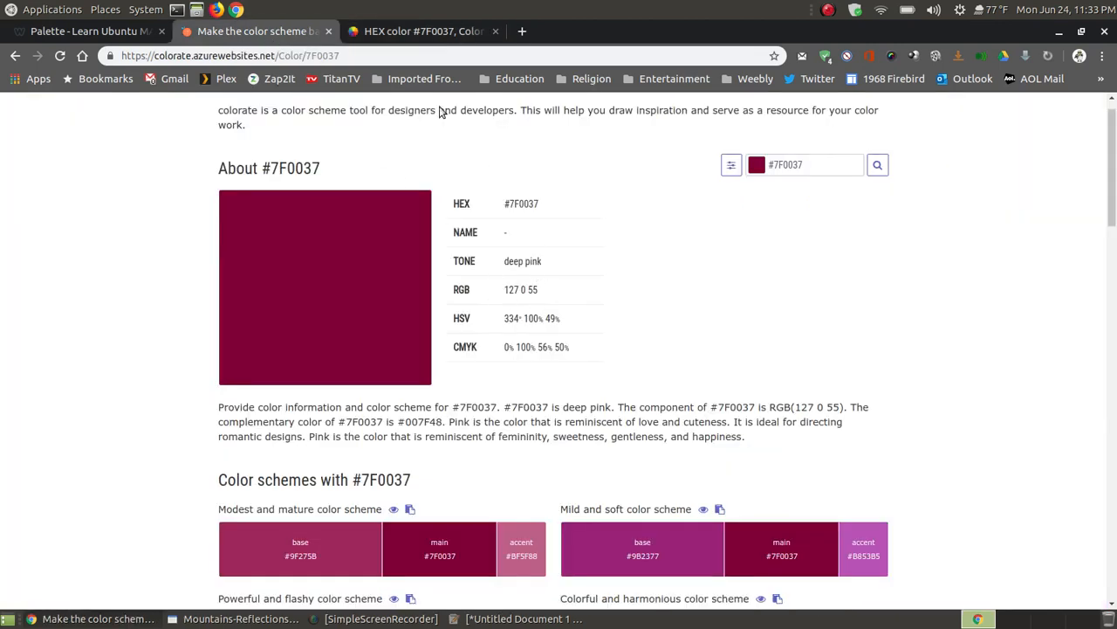
pyautogui.click(415, 33)
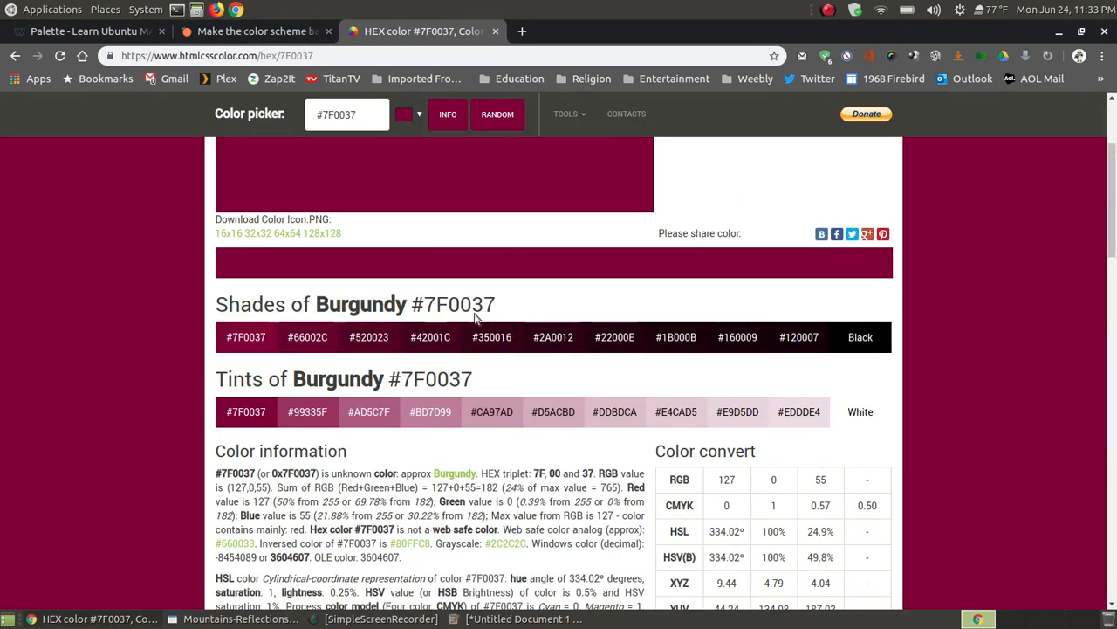
pyautogui.scroll(4, 891, 328)
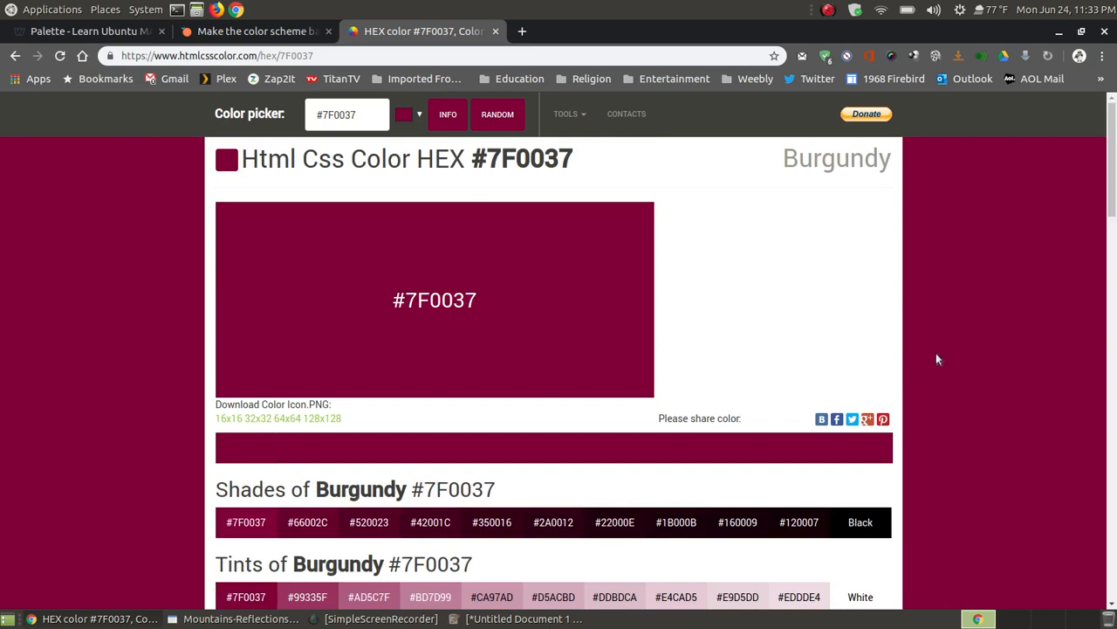
# - Return to Pinta's color chooser and check the hex code stored in the text document
pyautogui.click(101, 33)
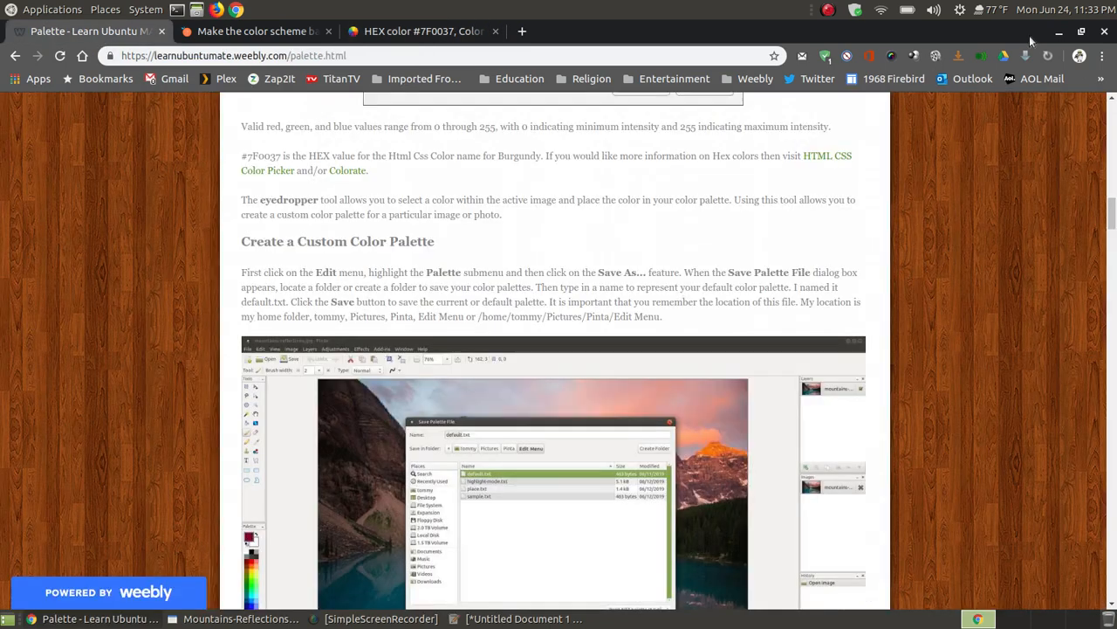
pyautogui.click(1059, 32)
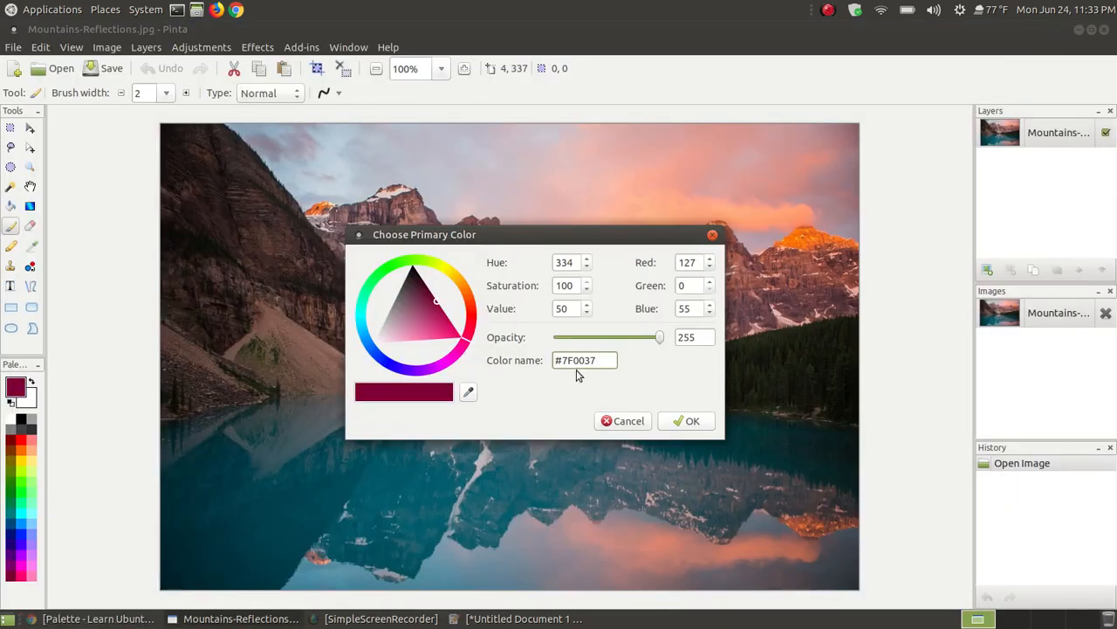
pyautogui.click(520, 618)
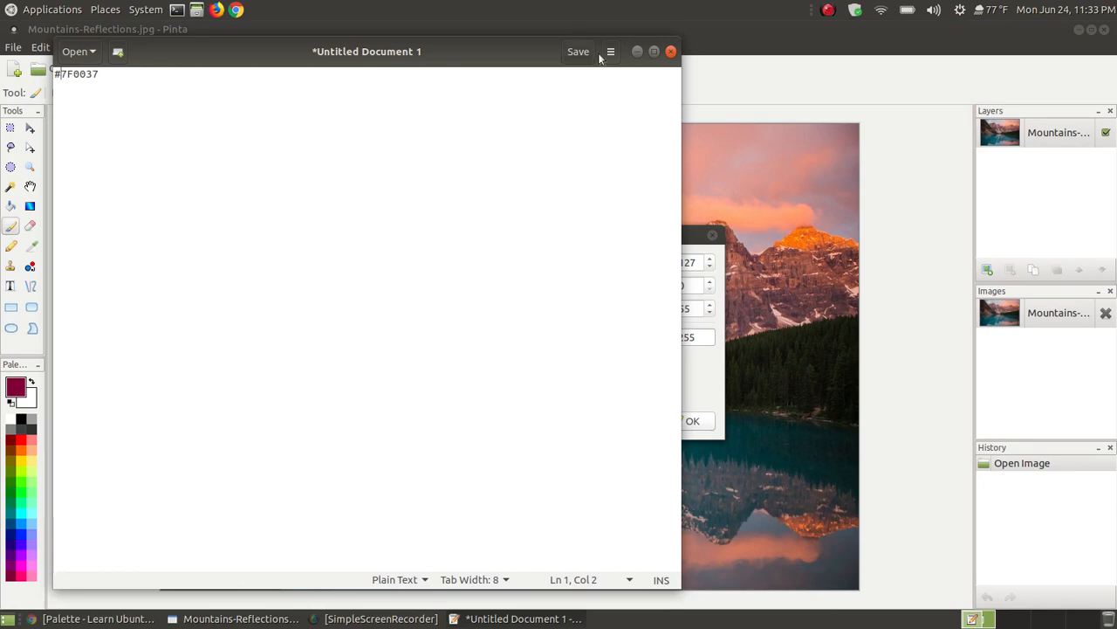
pyautogui.click(637, 51)
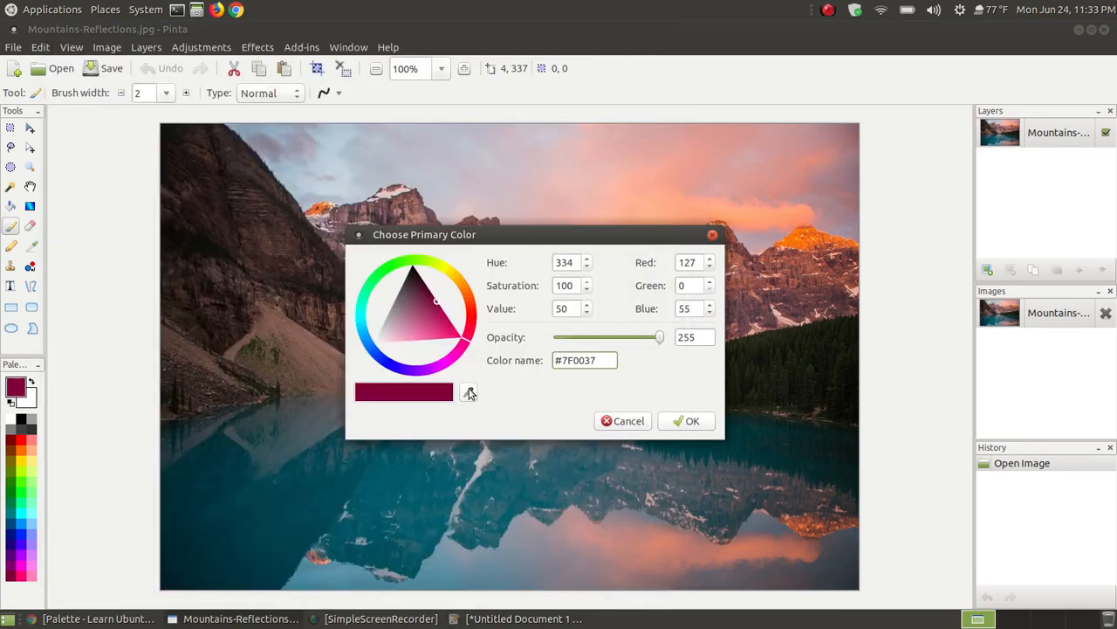
# - Reposition the color chooser and sample the dark rock near the image's upper-left corner with the eyedropper, giving #24181A
pyautogui.moveTo(496, 233); pyautogui.dragTo(571, 190)
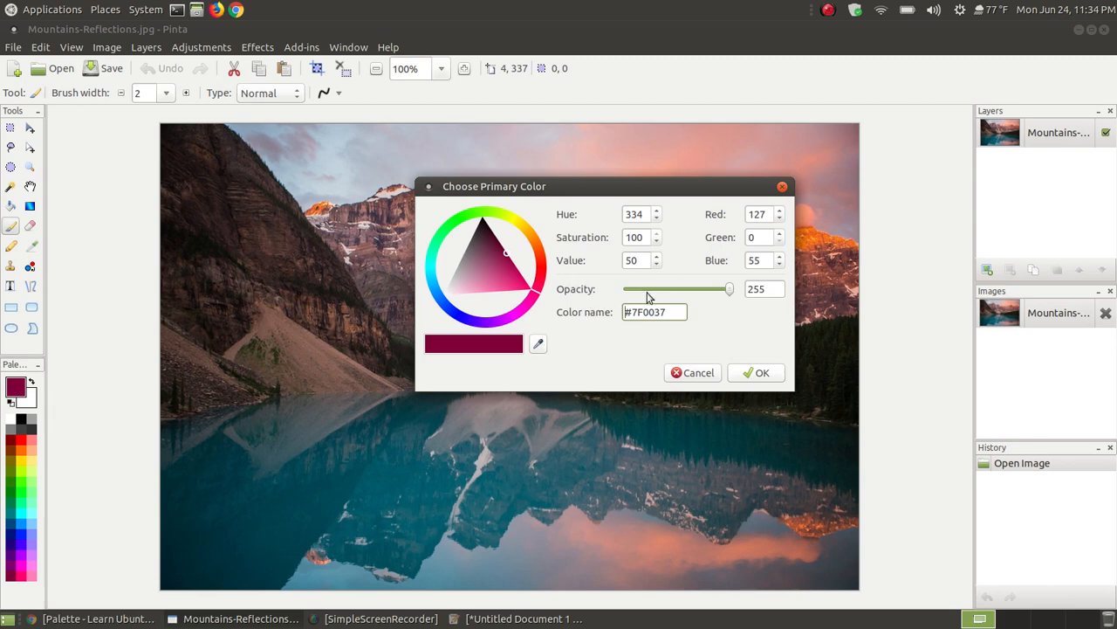
pyautogui.moveTo(567, 186); pyautogui.dragTo(555, 253)
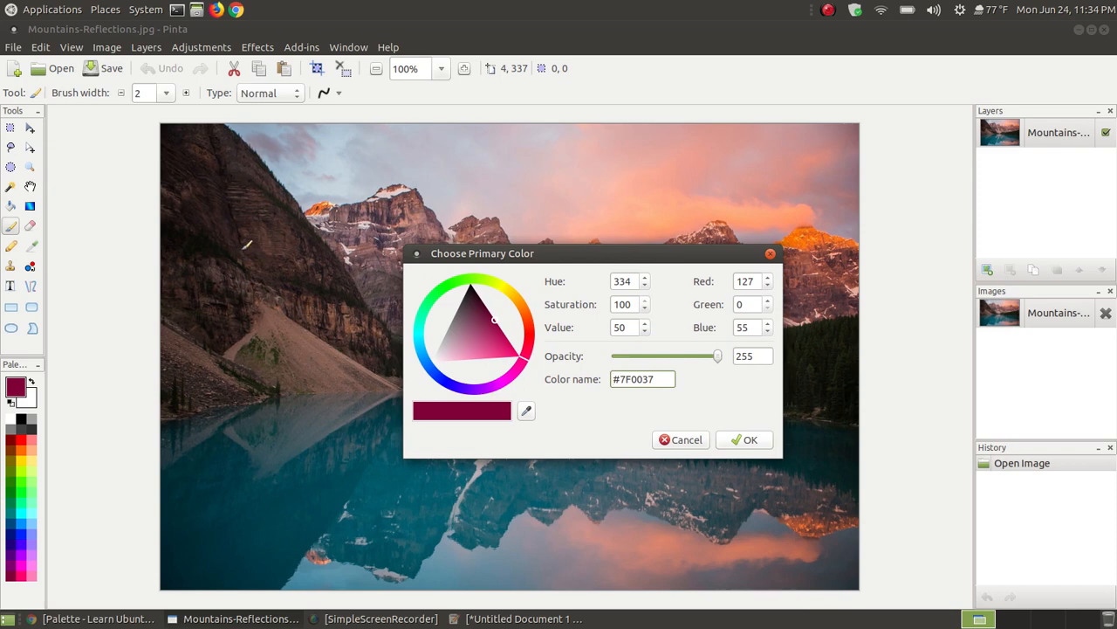
pyautogui.click(526, 411)
pyautogui.click(219, 174)
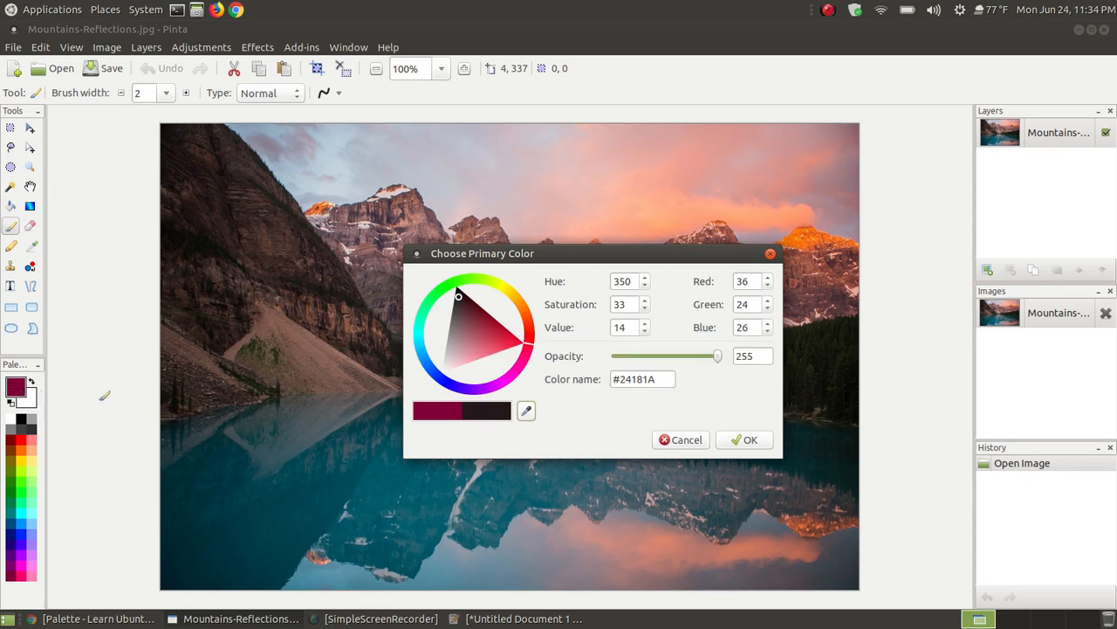
# - Copy hex code #24181A to the second line of the text document, and apply the color as Pinta's primary color
pyautogui.moveTo(661, 379); pyautogui.dragTo(608, 380)
pyautogui.rightClick(635, 379)
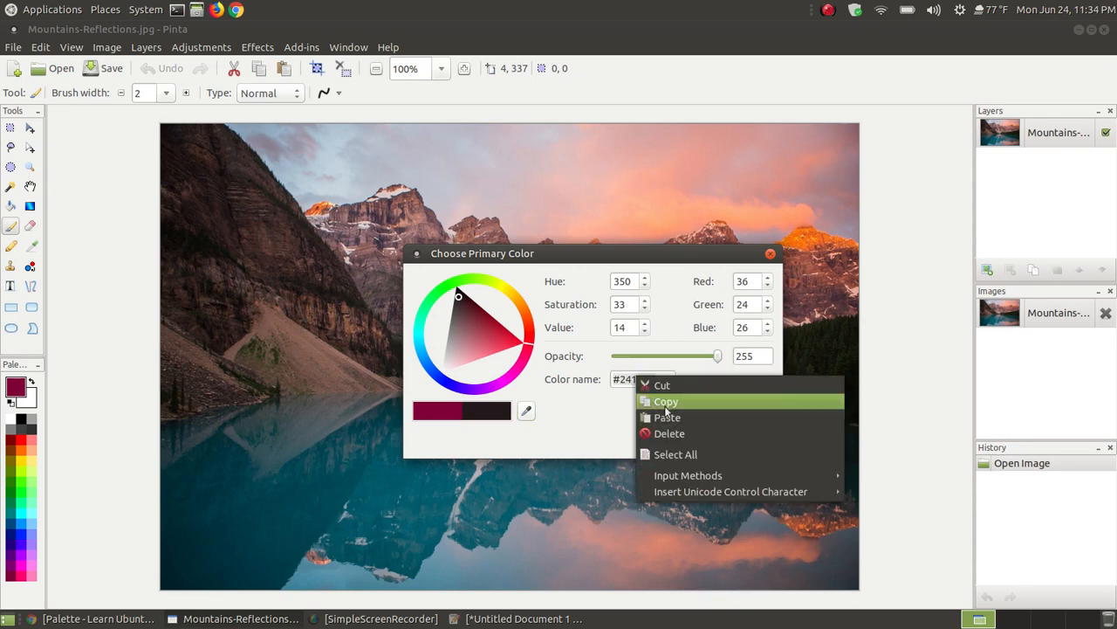
pyautogui.click(660, 401)
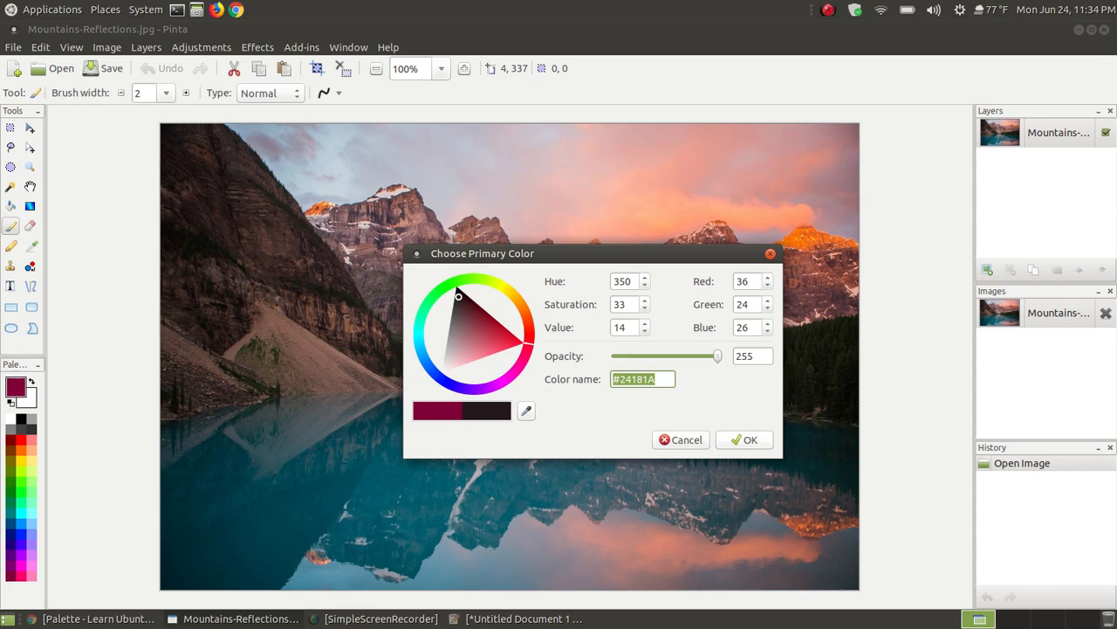
pyautogui.click(515, 618)
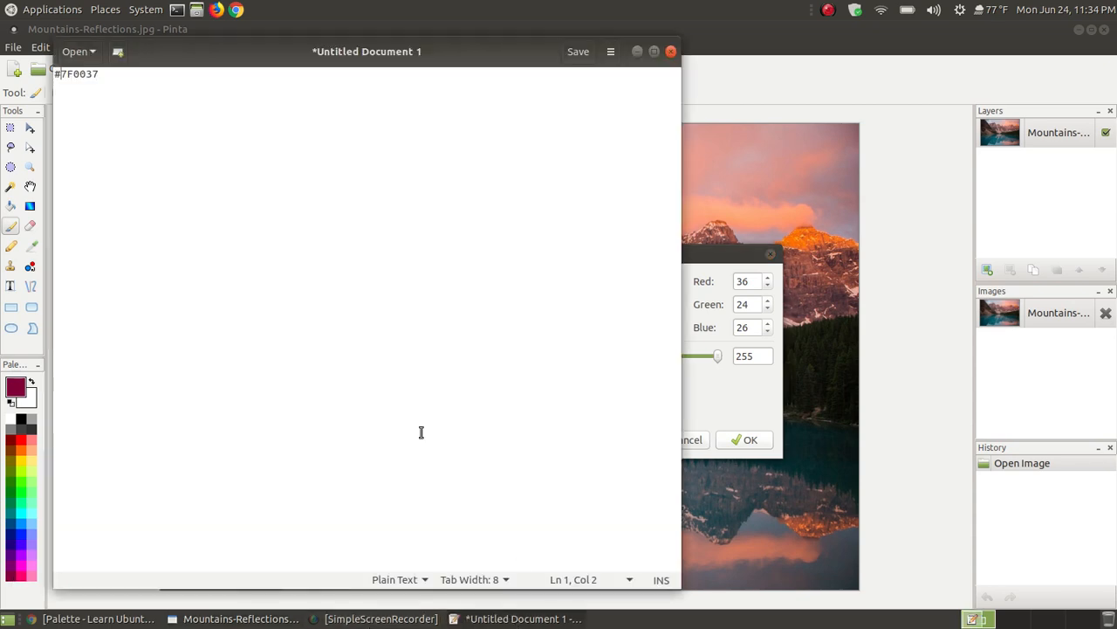
pyautogui.rightClick(70, 86)
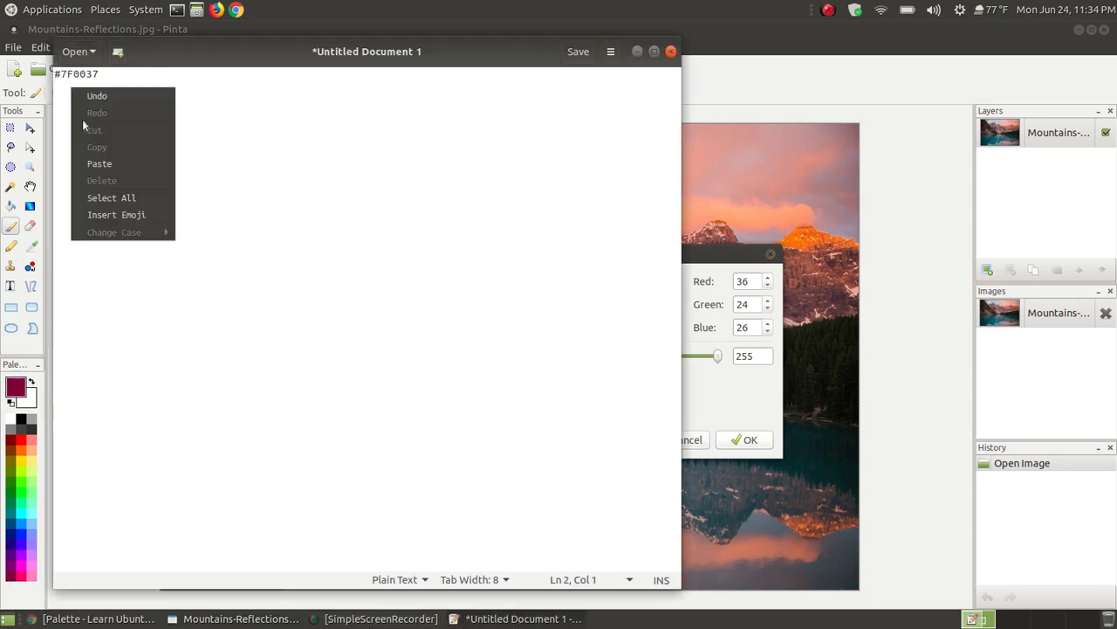
pyautogui.click(110, 158)
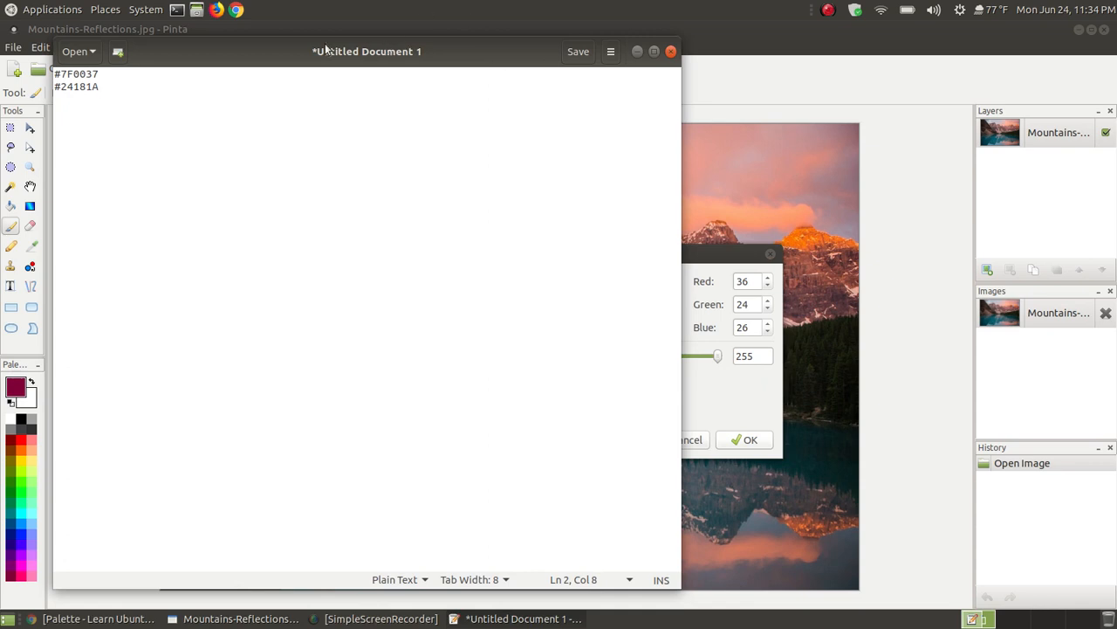
pyautogui.moveTo(326, 50); pyautogui.dragTo(450, 46)
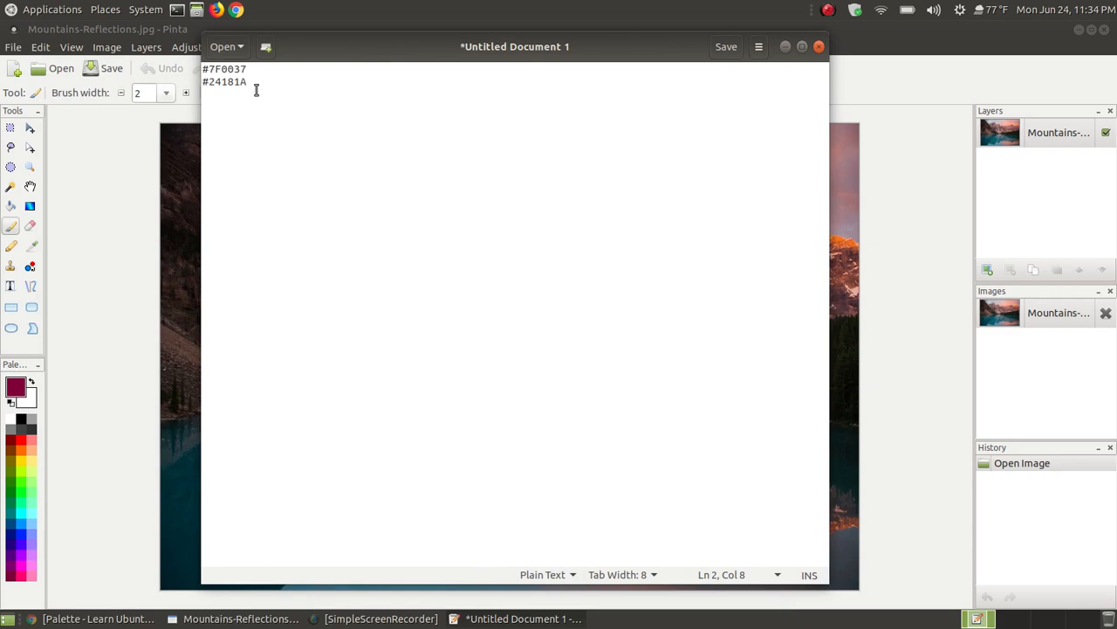
pyautogui.click(785, 47)
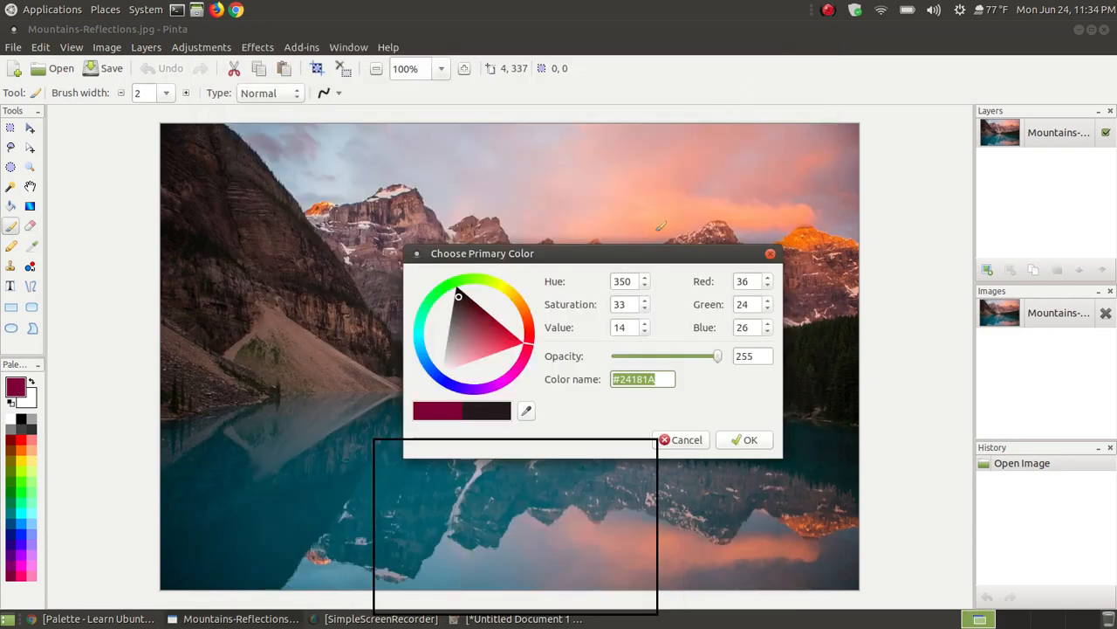
pyautogui.click(744, 440)
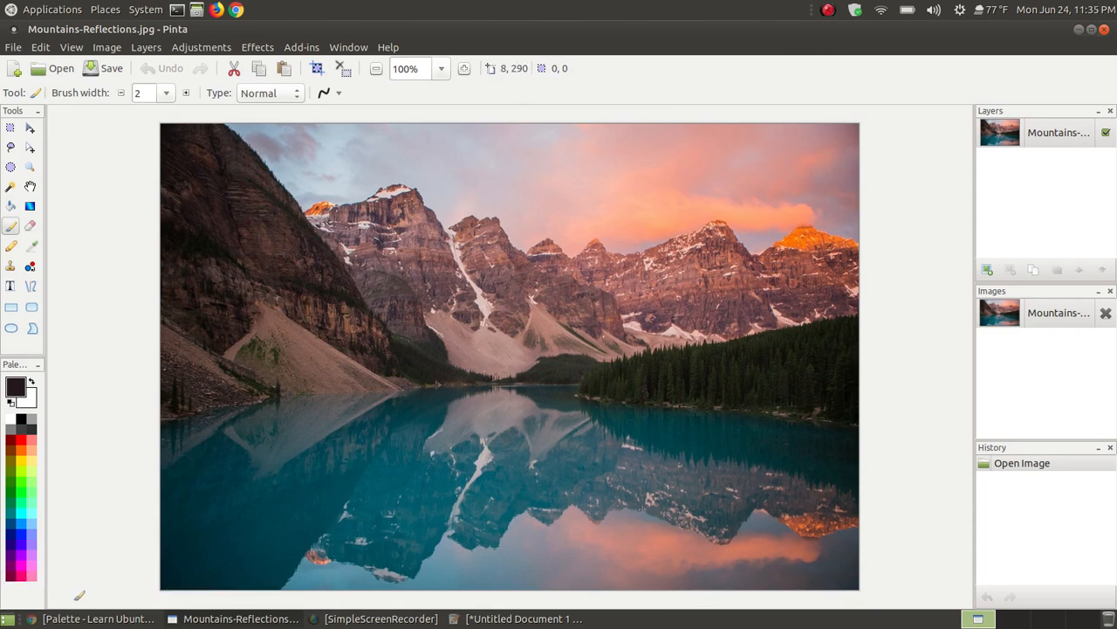
# - Make the bright pink swatch in the palette's last row the primary color and copy its hex code #FF006E
pyautogui.click(22, 574)
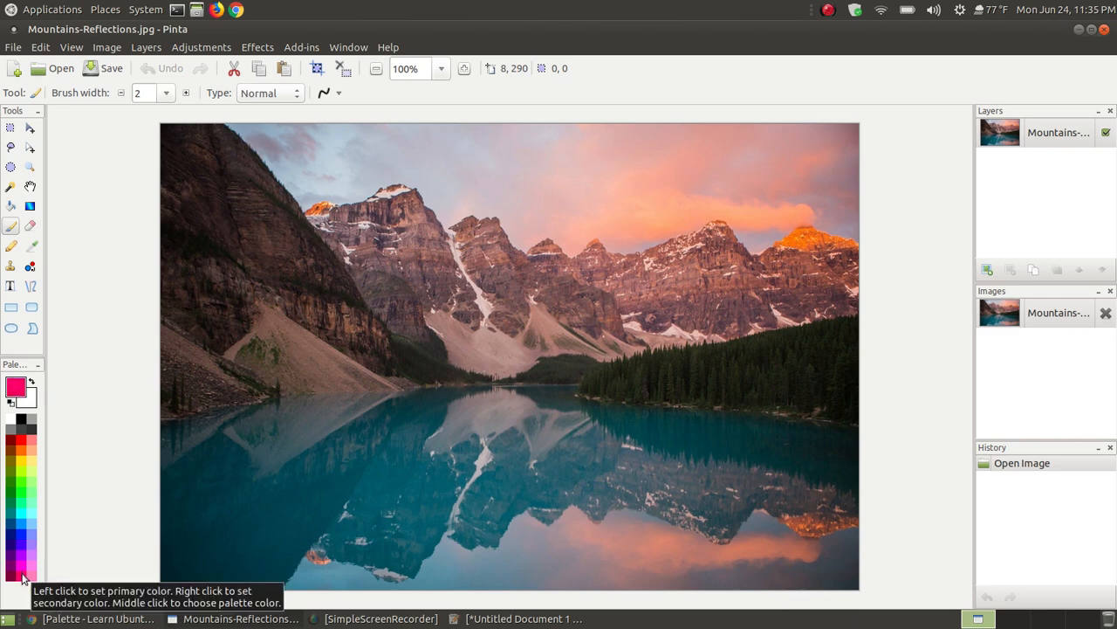
pyautogui.click(16, 389)
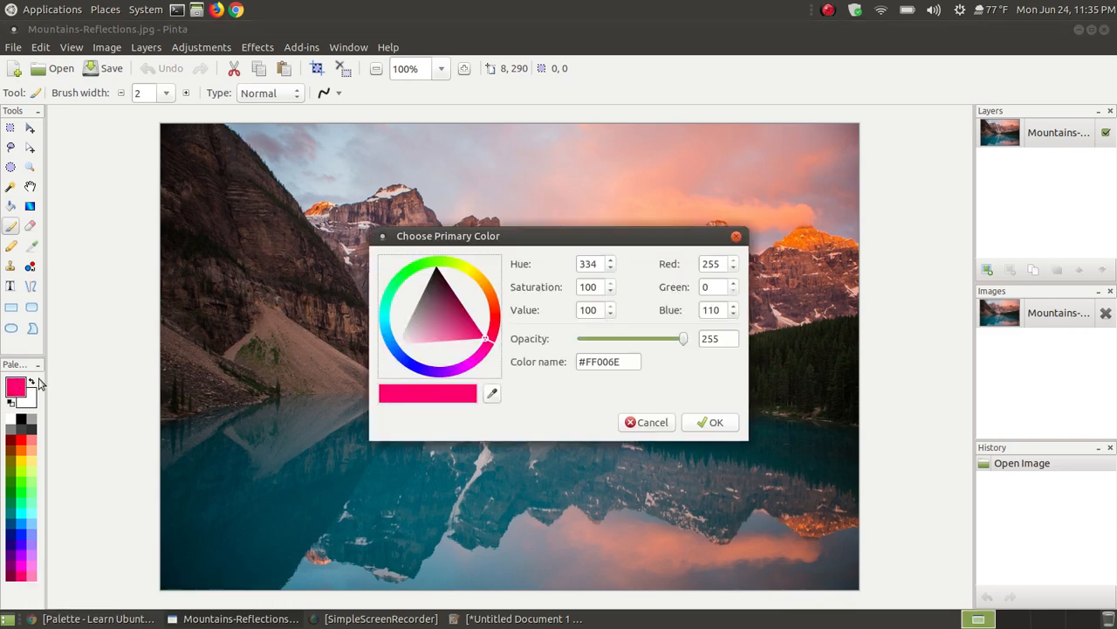
pyautogui.moveTo(627, 364); pyautogui.dragTo(562, 368)
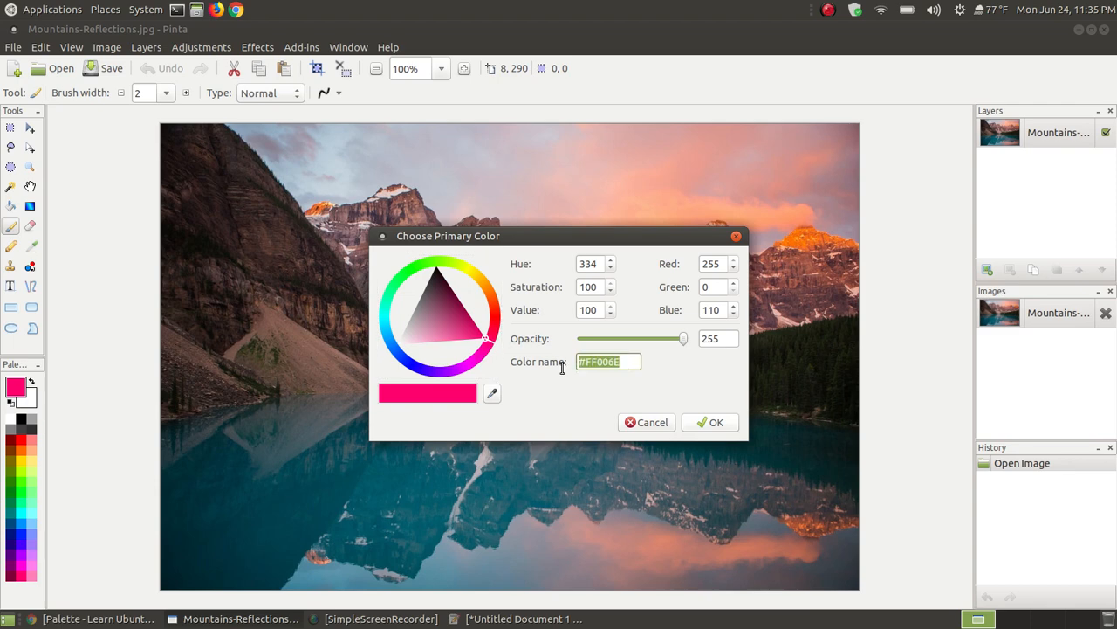
pyautogui.rightClick(587, 365)
pyautogui.click(609, 390)
# - Paste #FF006E into the text document below a blank line, and return to Pinta's color chooser
pyautogui.click(516, 618)
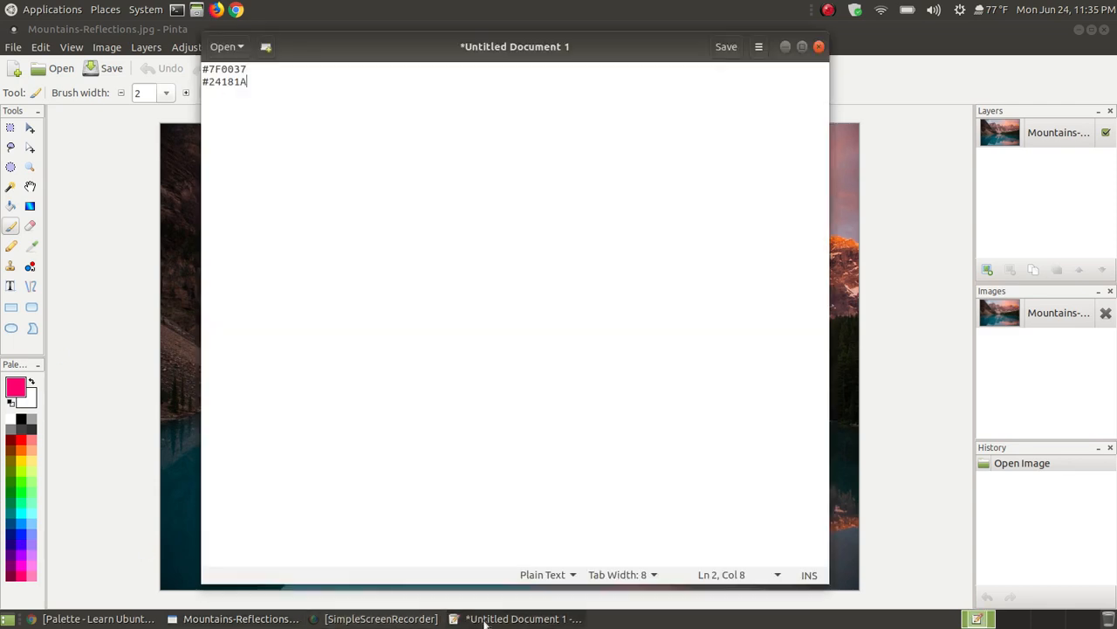
pyautogui.rightClick(225, 103)
pyautogui.click(266, 179)
pyautogui.click(785, 46)
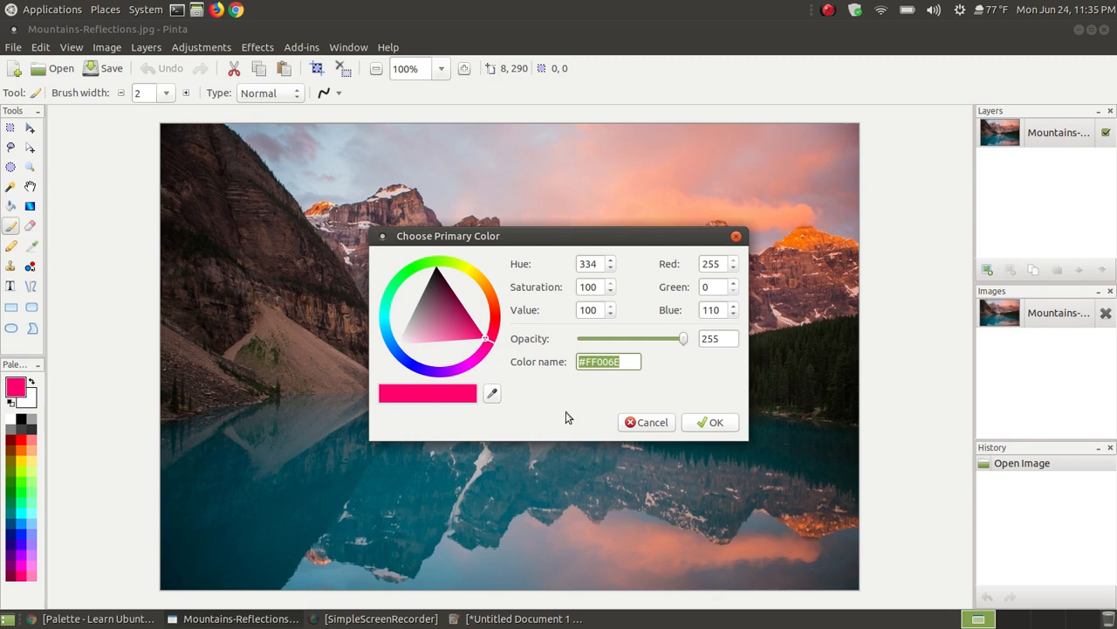
# - Sample the brown rock on the image's left mountain slope with the eyedropper and copy its hex code #5B3E38
pyautogui.click(494, 395)
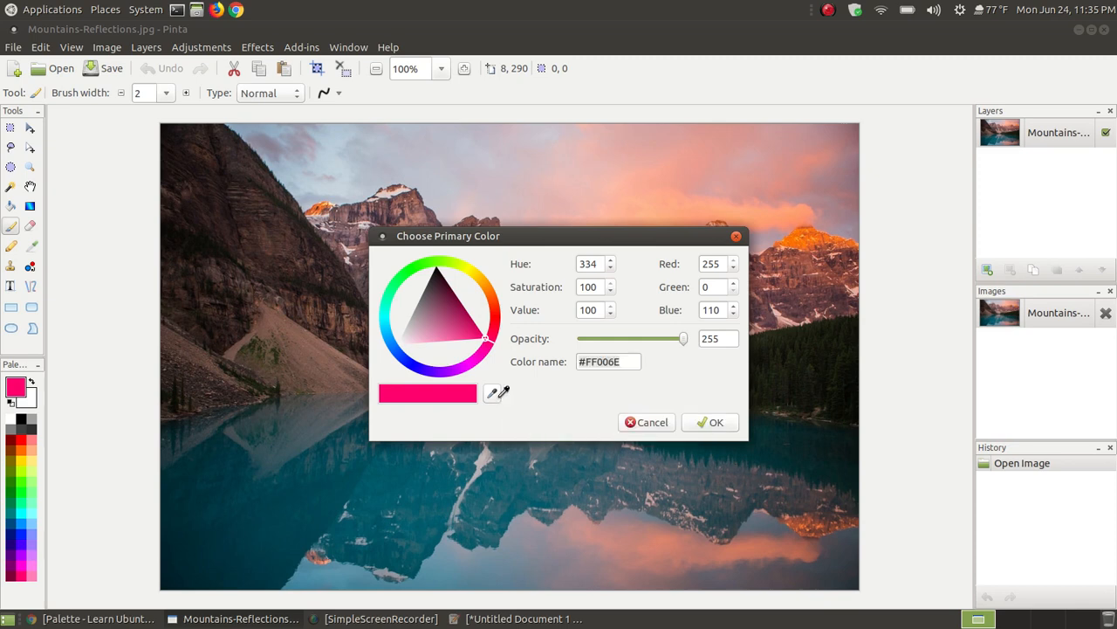
pyautogui.click(267, 239)
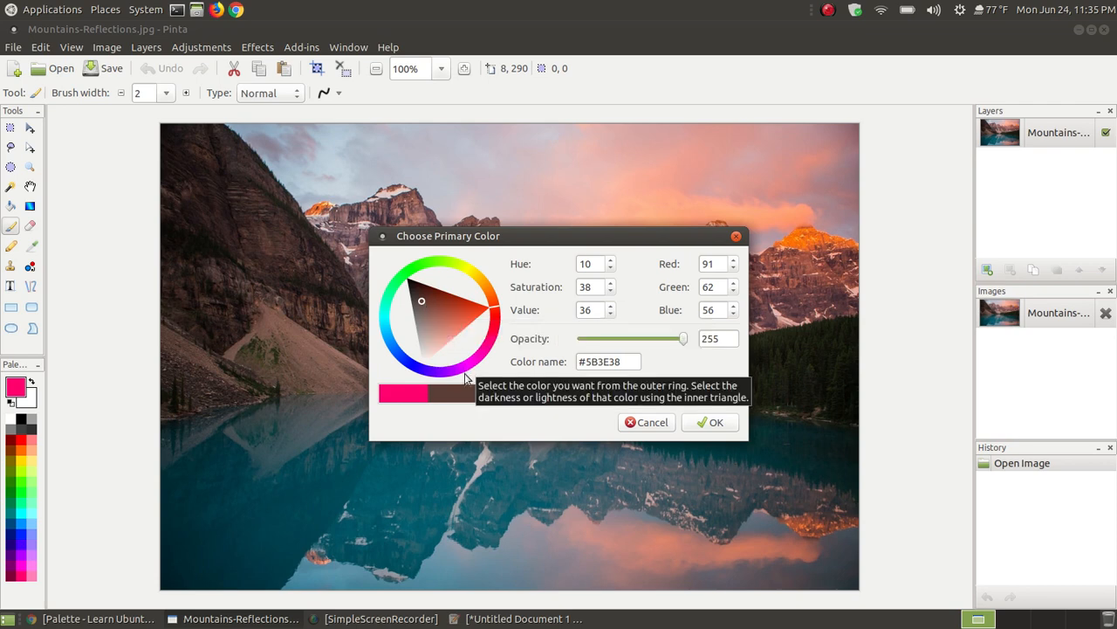
pyautogui.click(603, 365)
pyautogui.doubleClick(603, 365)
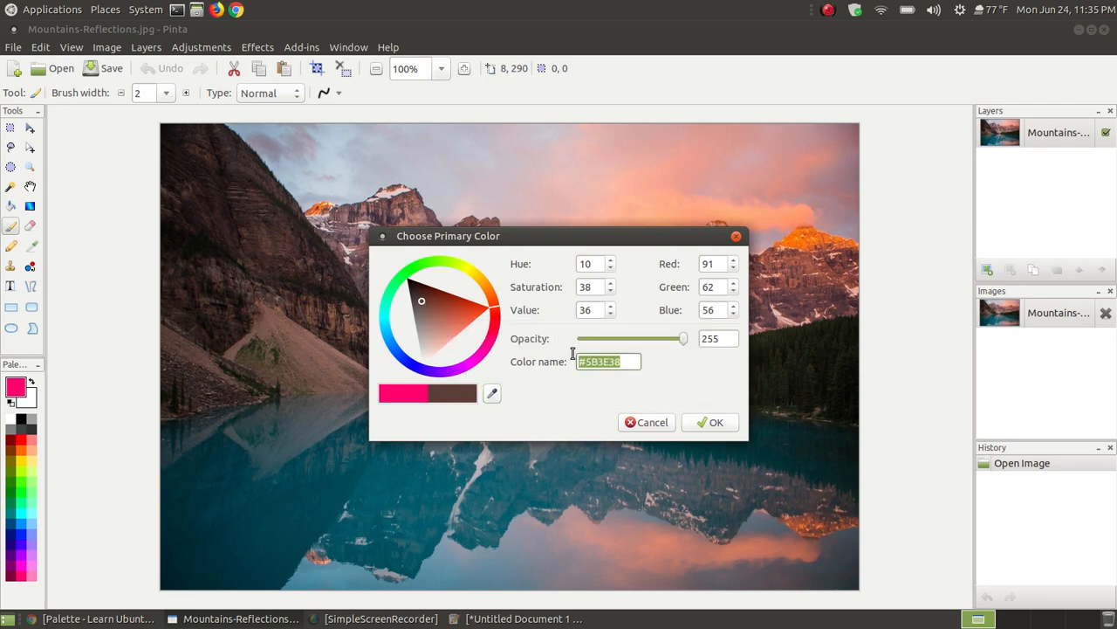
pyautogui.rightClick(602, 367)
pyautogui.click(625, 382)
# - Paste #5B3E38 into the text document below #FF006E, and return to Pinta's color chooser
pyautogui.click(522, 618)
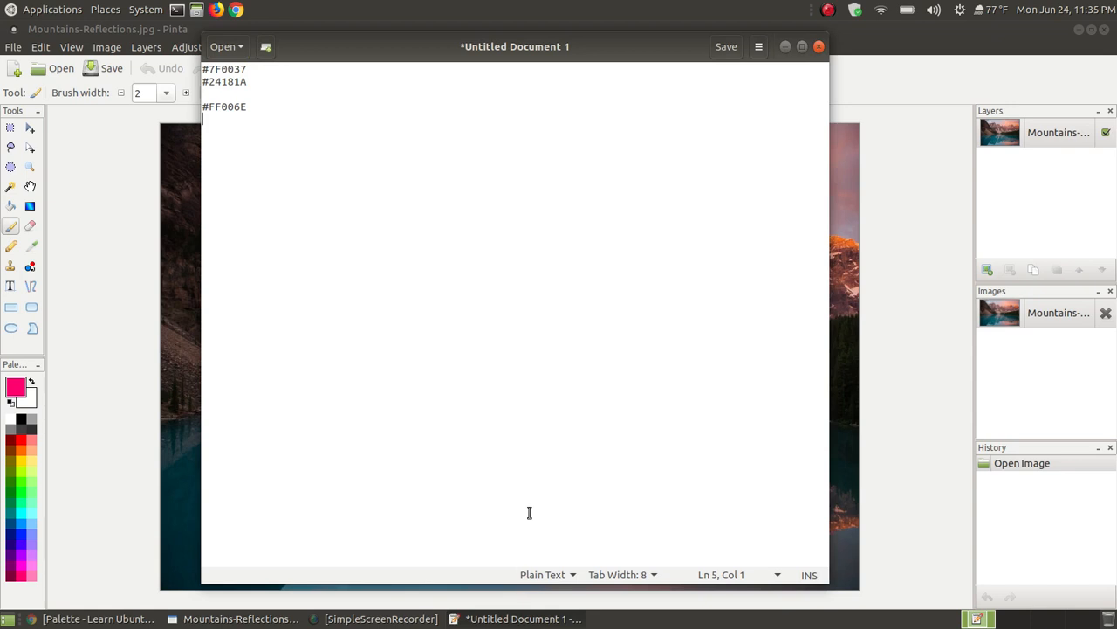
pyautogui.rightClick(219, 125)
pyautogui.click(249, 201)
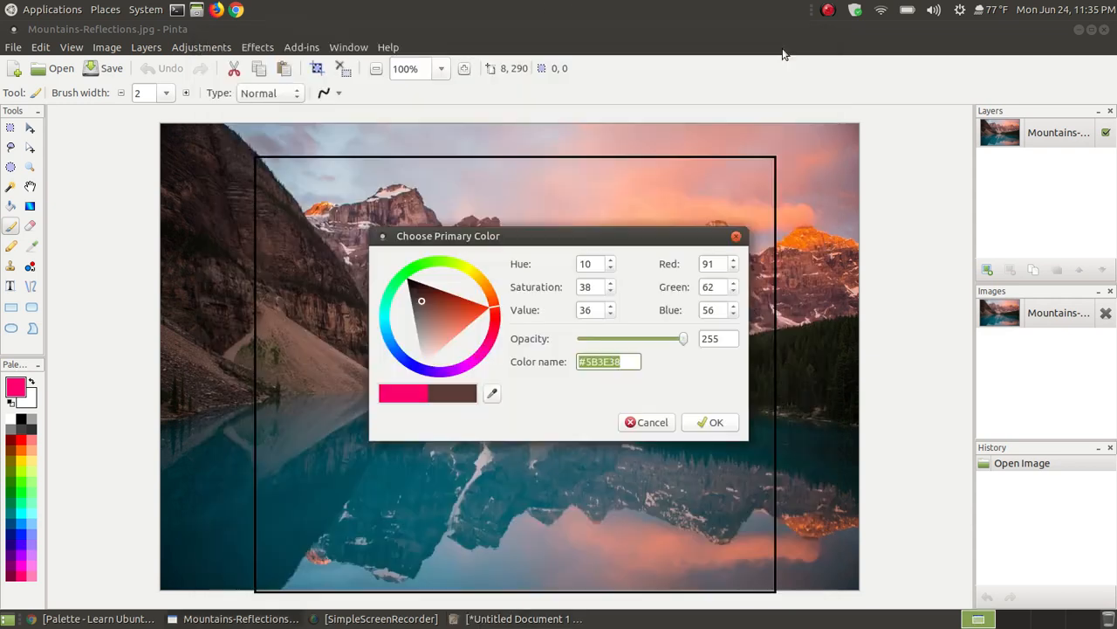
# - Accept the sampled brown, make the light pink swatch in the palette's last row the primary color, and copy its hex code #FF7FB6
pyautogui.click(785, 46)
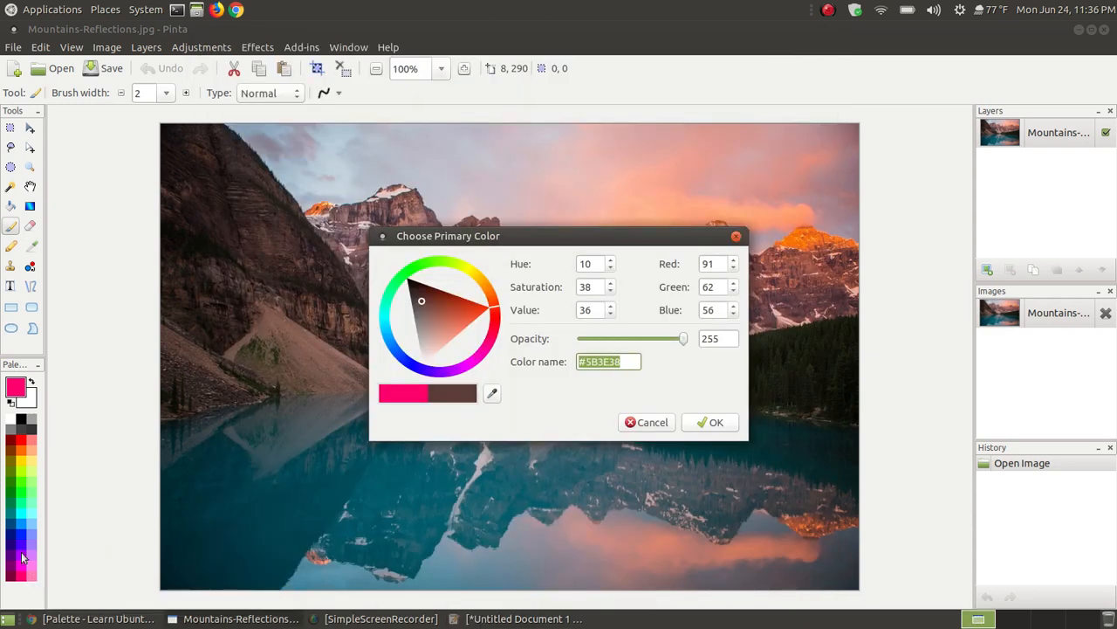
pyautogui.click(712, 426)
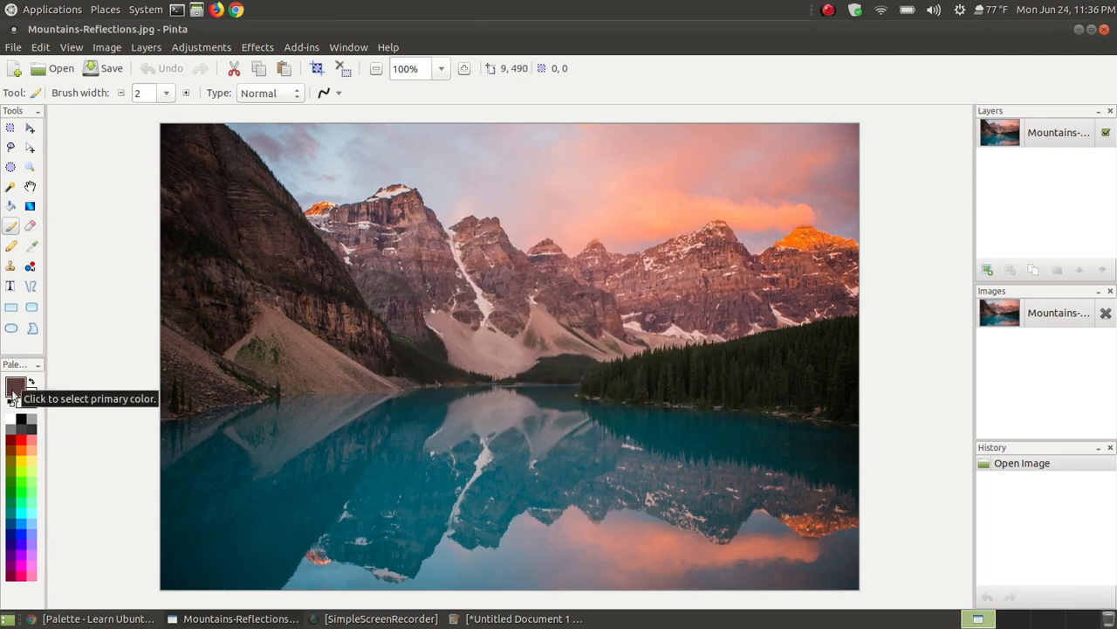
pyautogui.click(30, 578)
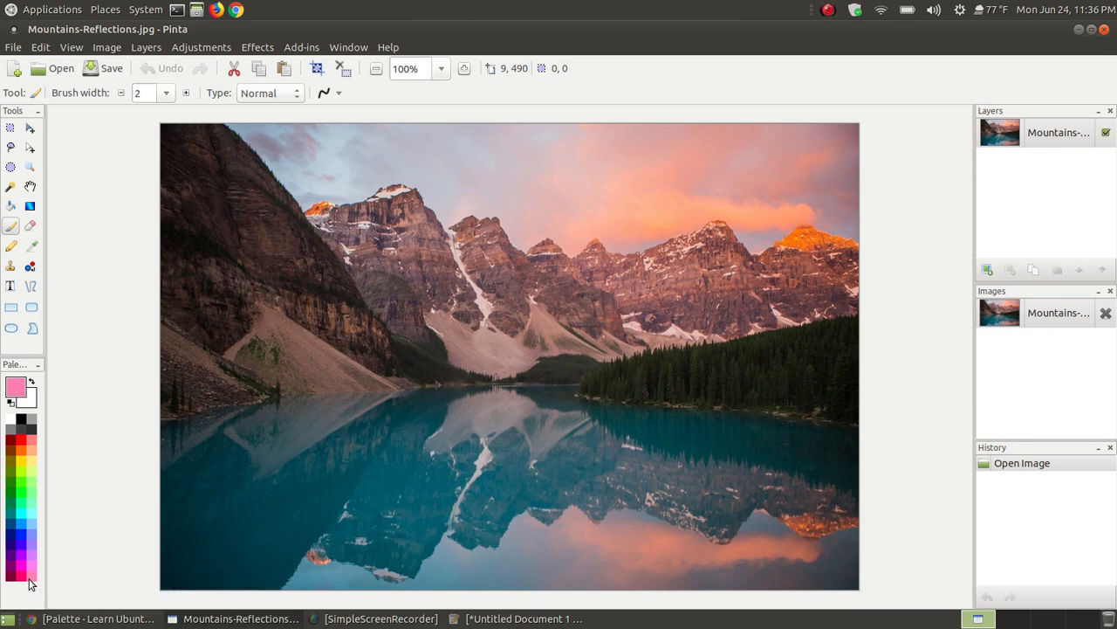
pyautogui.click(17, 390)
pyautogui.moveTo(639, 363); pyautogui.dragTo(567, 363)
pyautogui.rightClick(600, 362)
pyautogui.click(629, 390)
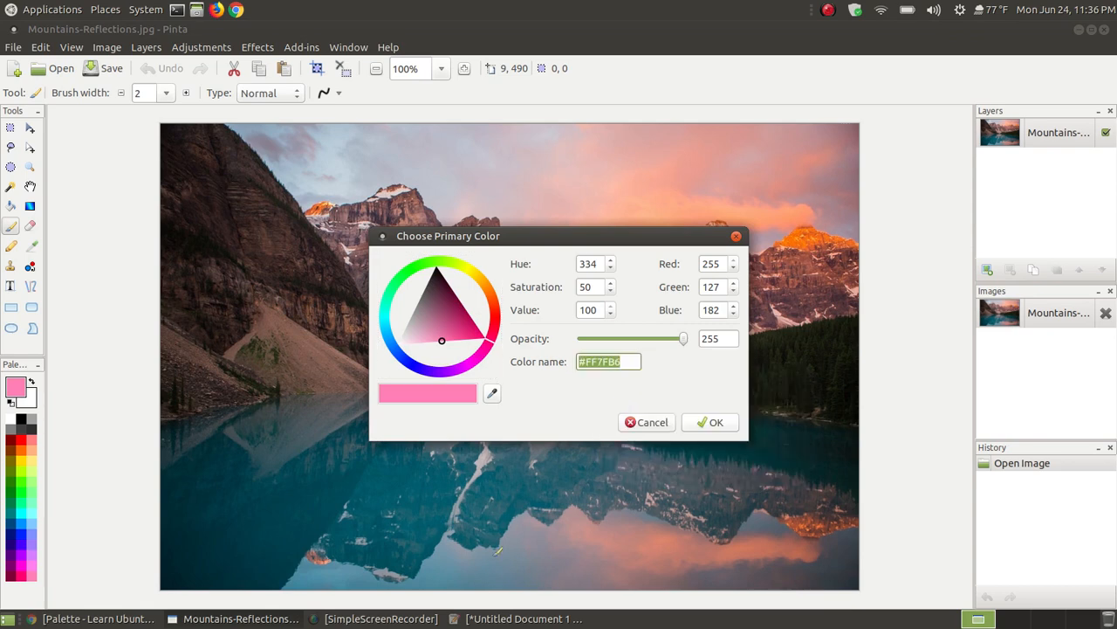
# - Paste #FF7FB6 into the text document a blank line below #5B3E38, and return to Pinta's color chooser
pyautogui.click(501, 618)
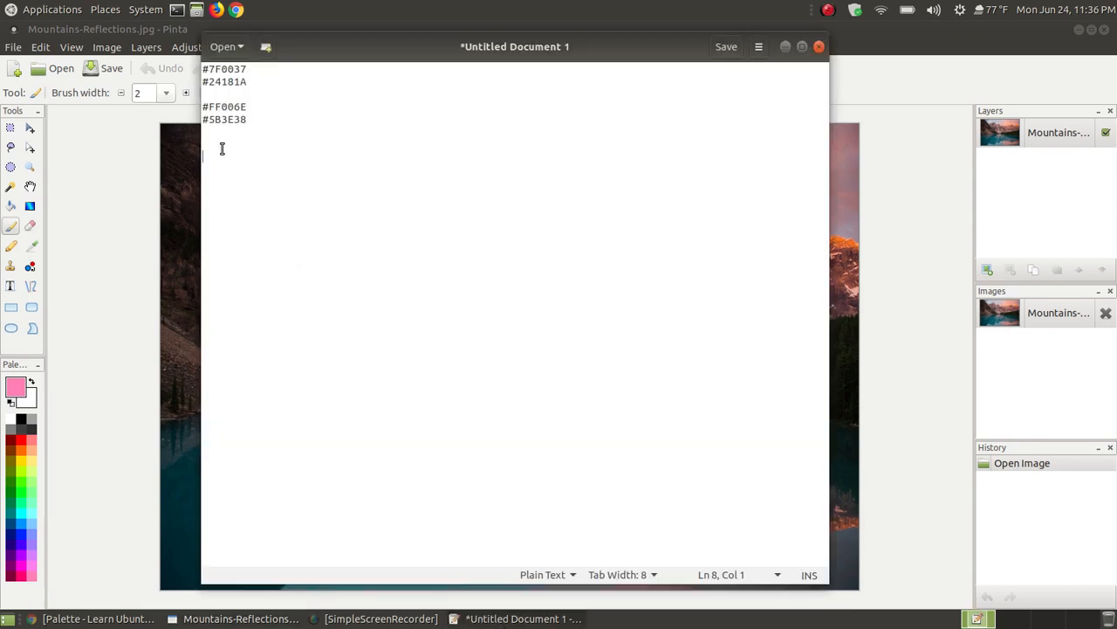
pyautogui.click(219, 144)
pyautogui.rightClick(218, 144)
pyautogui.click(258, 221)
pyautogui.press('Return')
pyautogui.press('Return')
pyautogui.press('Return')
pyautogui.click(785, 46)
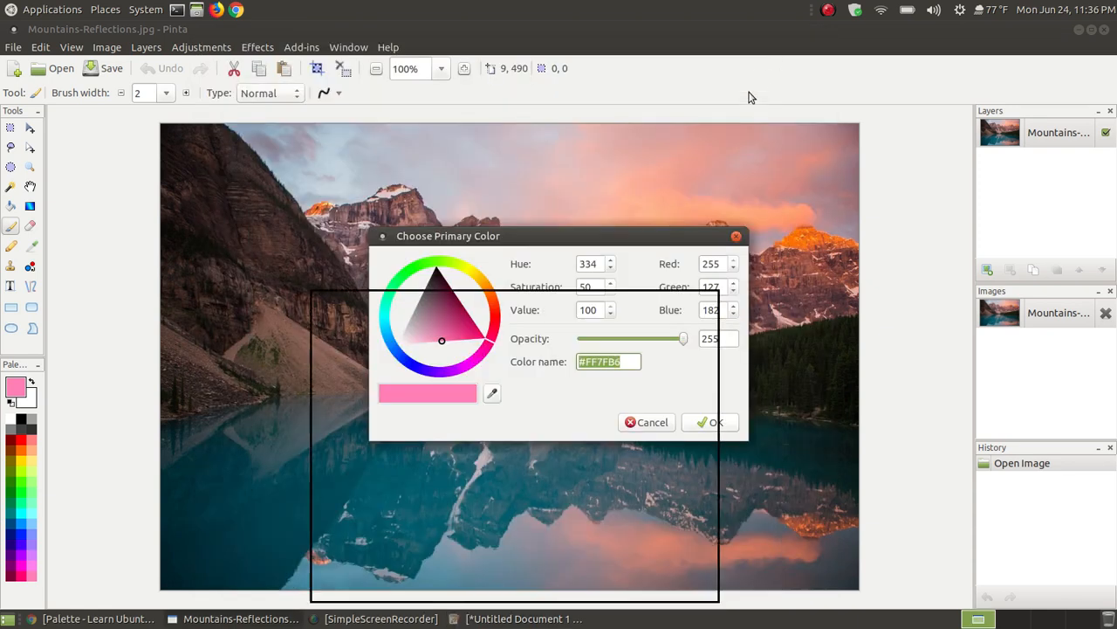
# - Sample the light brown scree slope on the image's left side with the eyedropper and copy its hex code #805A4D
pyautogui.click(491, 394)
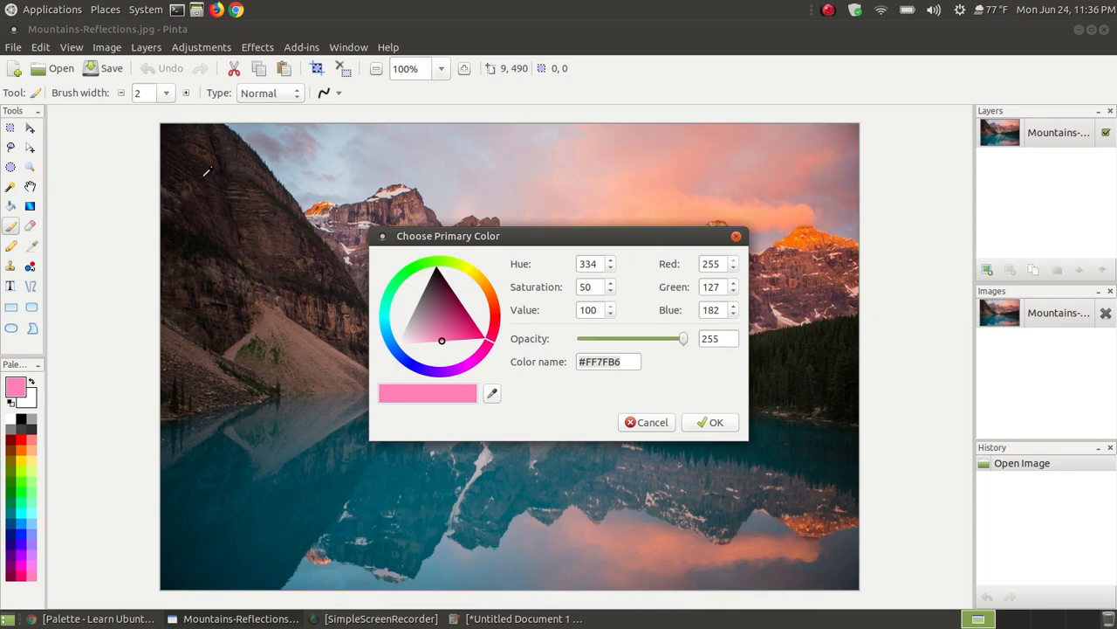
pyautogui.click(294, 332)
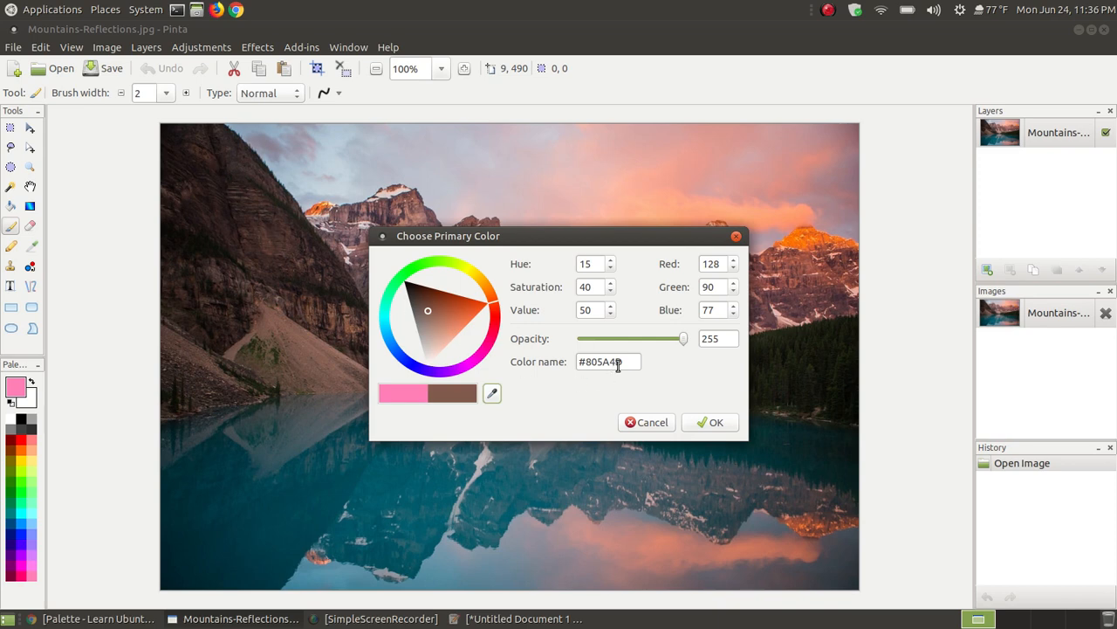
pyautogui.tripleClick(570, 365)
pyautogui.rightClick(594, 365)
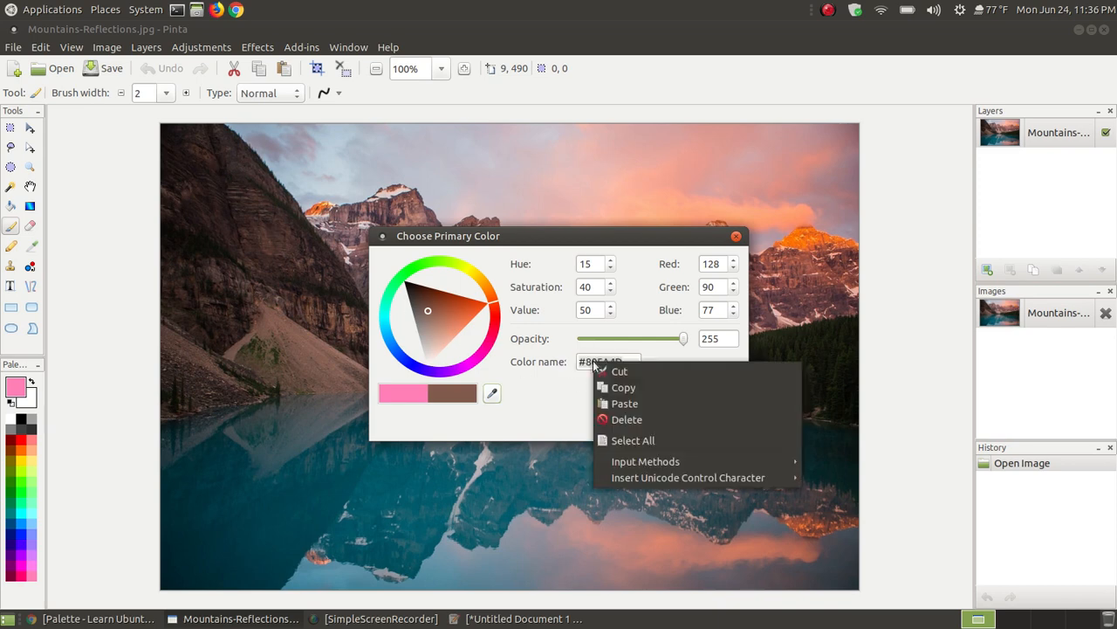
pyautogui.click(623, 387)
# - Paste #805A4D into the text document directly below #FF7FB6, and accept the sampled color in Pinta
pyautogui.click(522, 618)
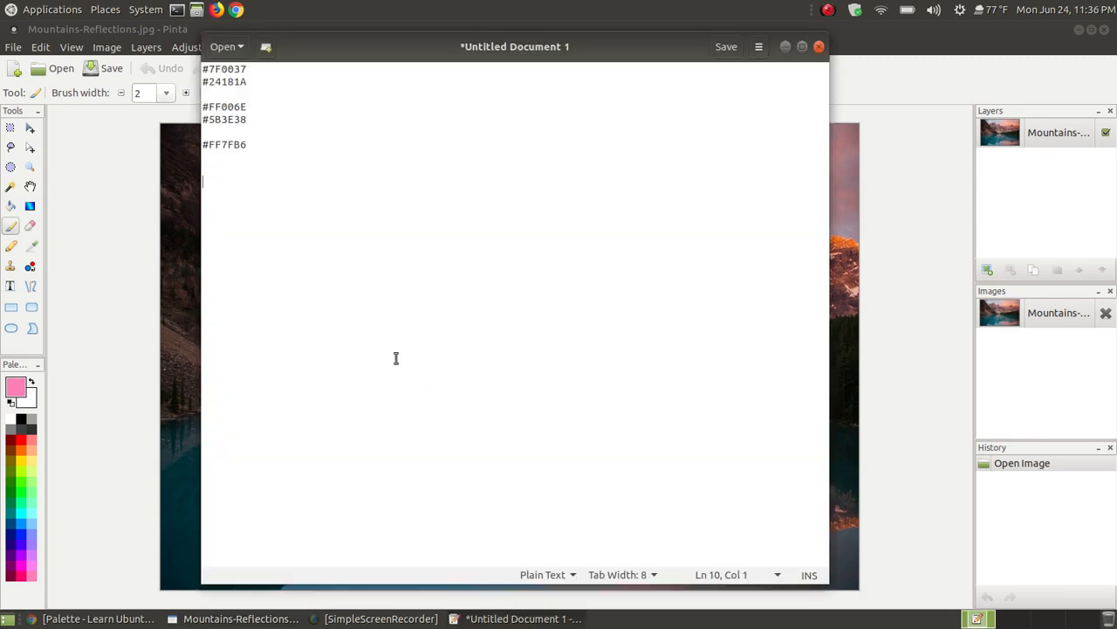
pyautogui.click(221, 157)
pyautogui.rightClick(223, 158)
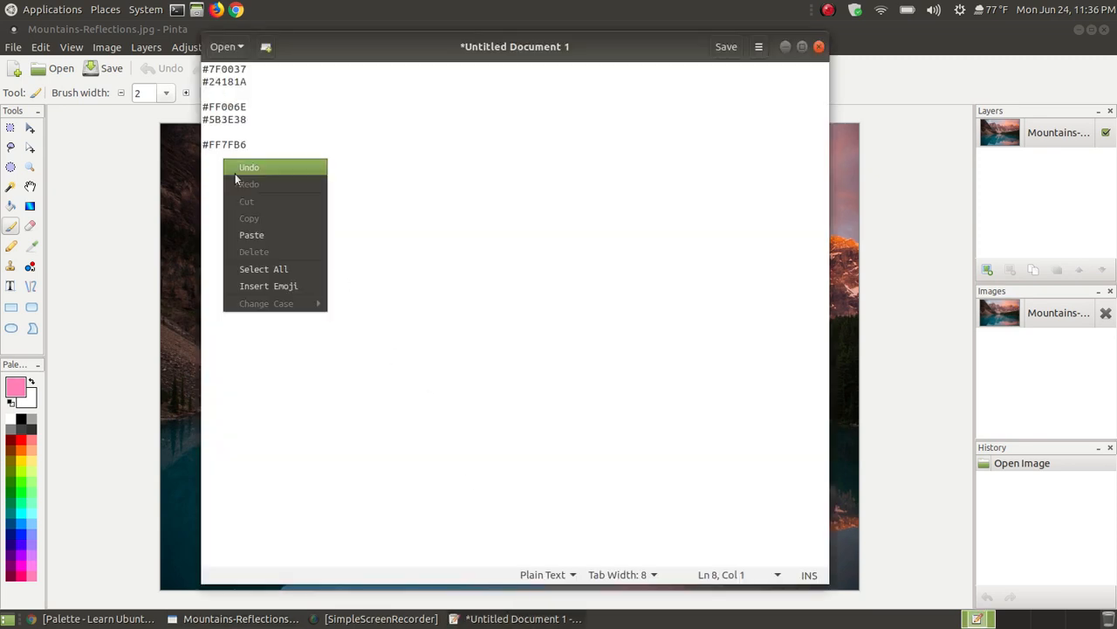
pyautogui.click(281, 234)
pyautogui.click(786, 46)
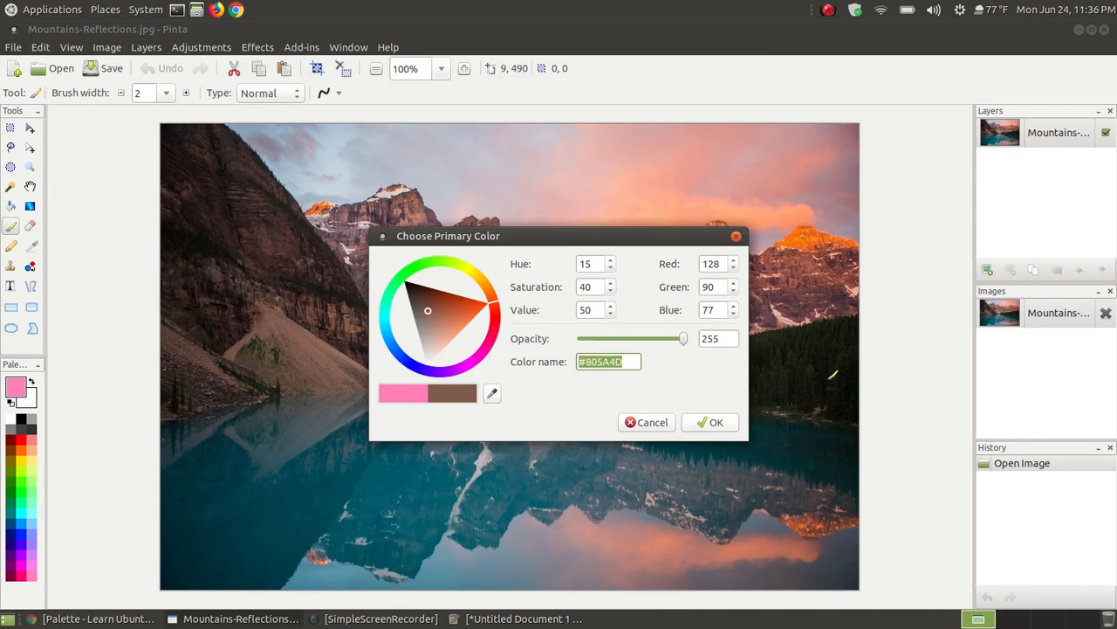
pyautogui.click(711, 423)
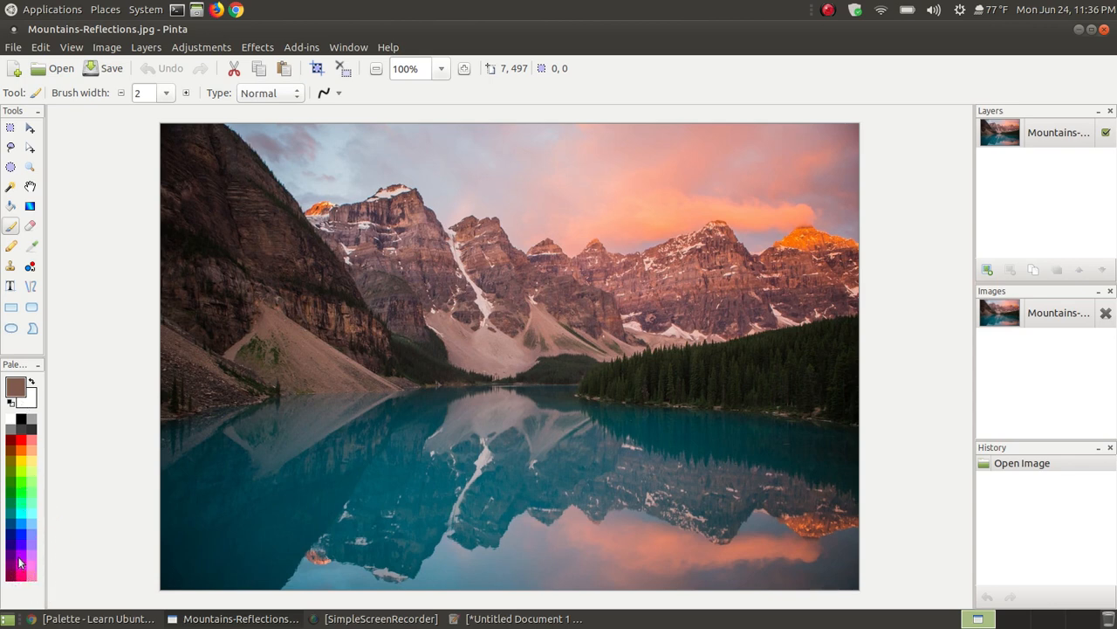
# - Browse to the Palettes folder inside Documents/Pinta in the file manager
pyautogui.click(197, 10)
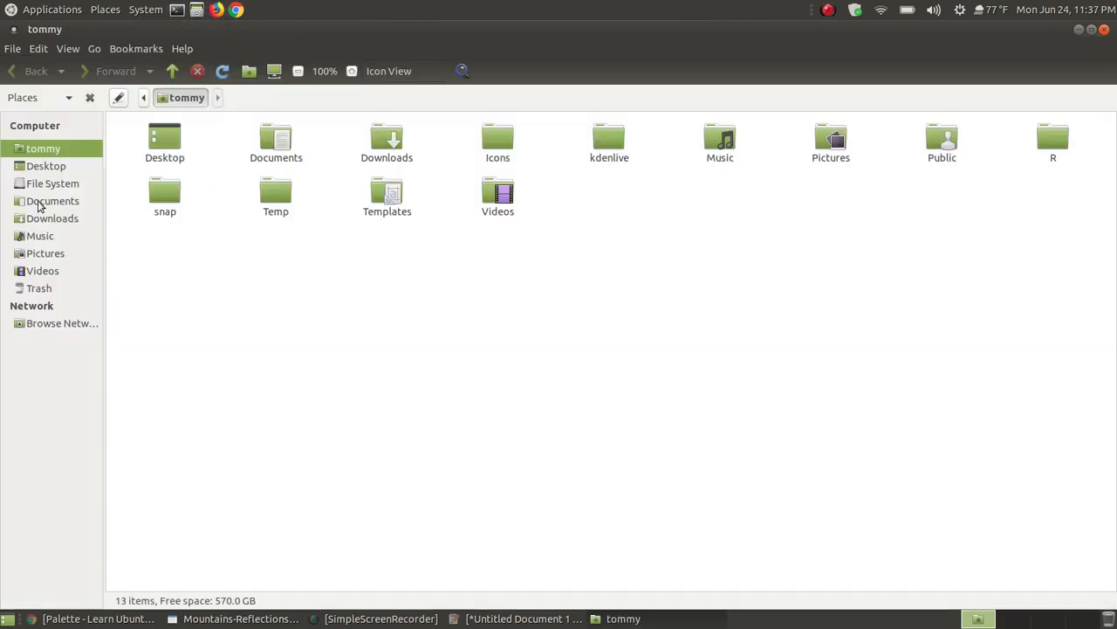
pyautogui.click(48, 201)
pyautogui.doubleClick(382, 140)
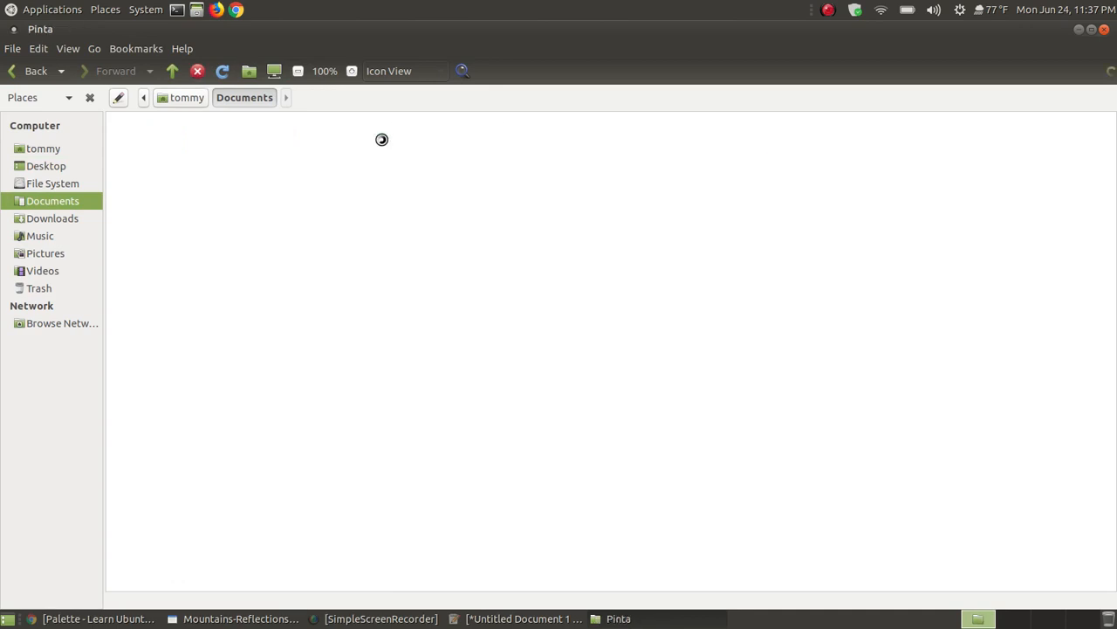
pyautogui.click(168, 138)
pyautogui.doubleClick(168, 136)
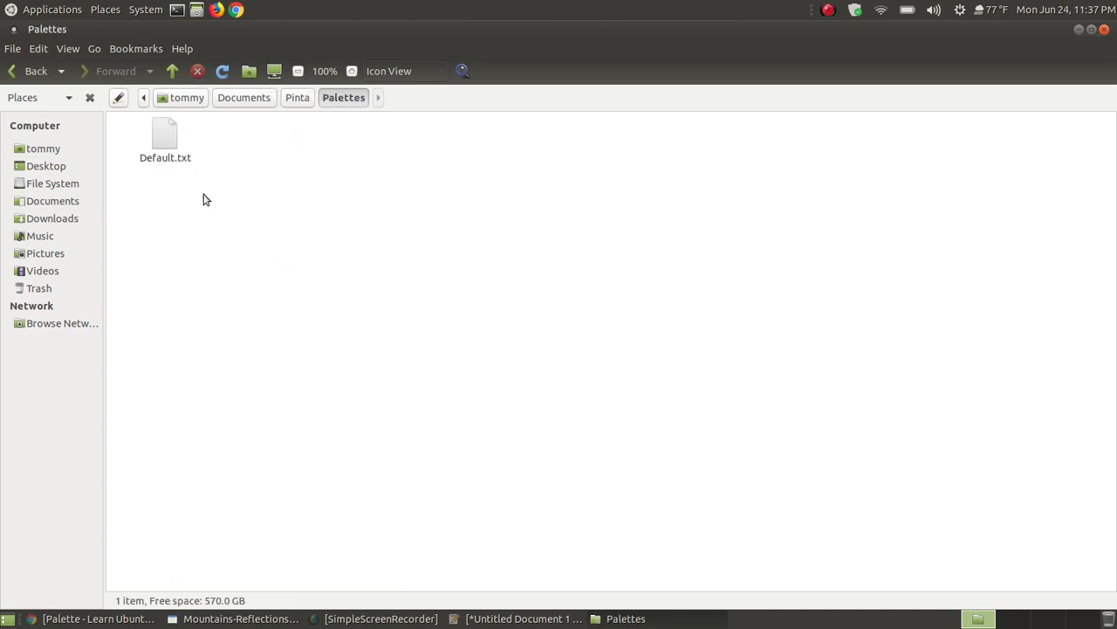
# - Open Default.txt with gedit Text Editor and look through its list of hex color codes
pyautogui.click(170, 133)
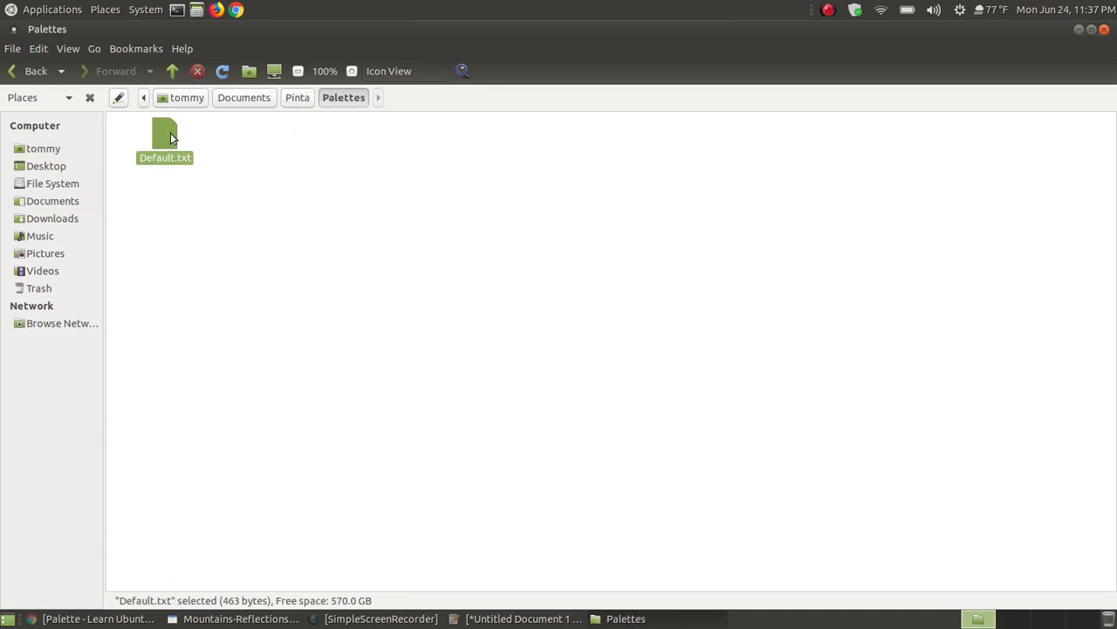
pyautogui.rightClick(170, 132)
pyautogui.moveTo(255, 160)
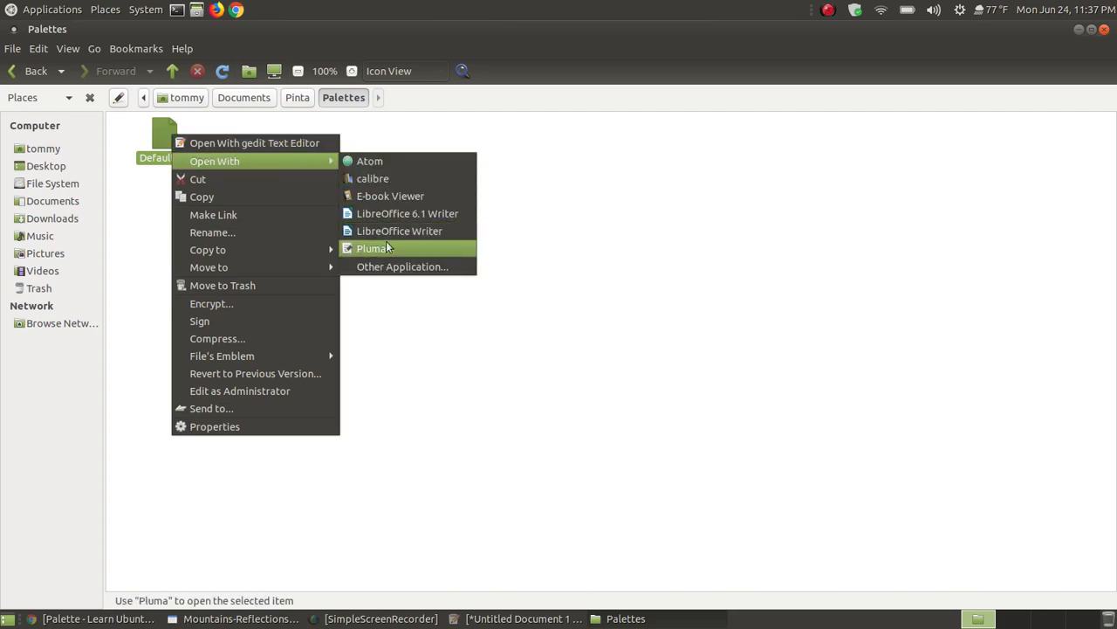
pyautogui.click(248, 143)
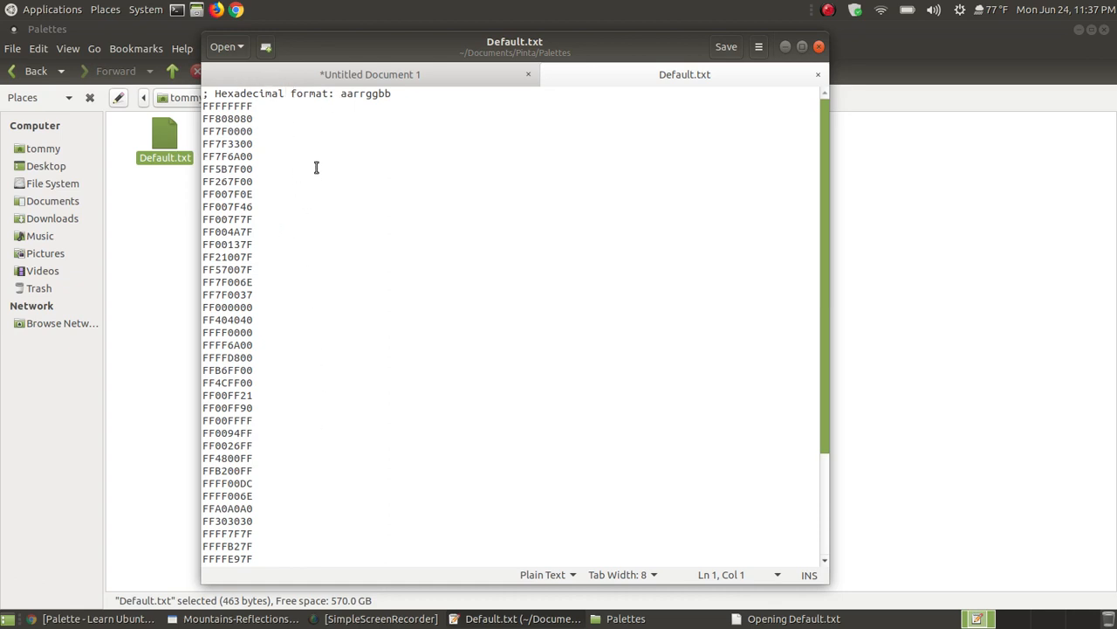
pyautogui.scroll(-3, 272, 383)
pyautogui.scroll(3, 265, 417)
# - Copy the first code, 7F0037, without its # sign from the untitled document
pyautogui.click(369, 73)
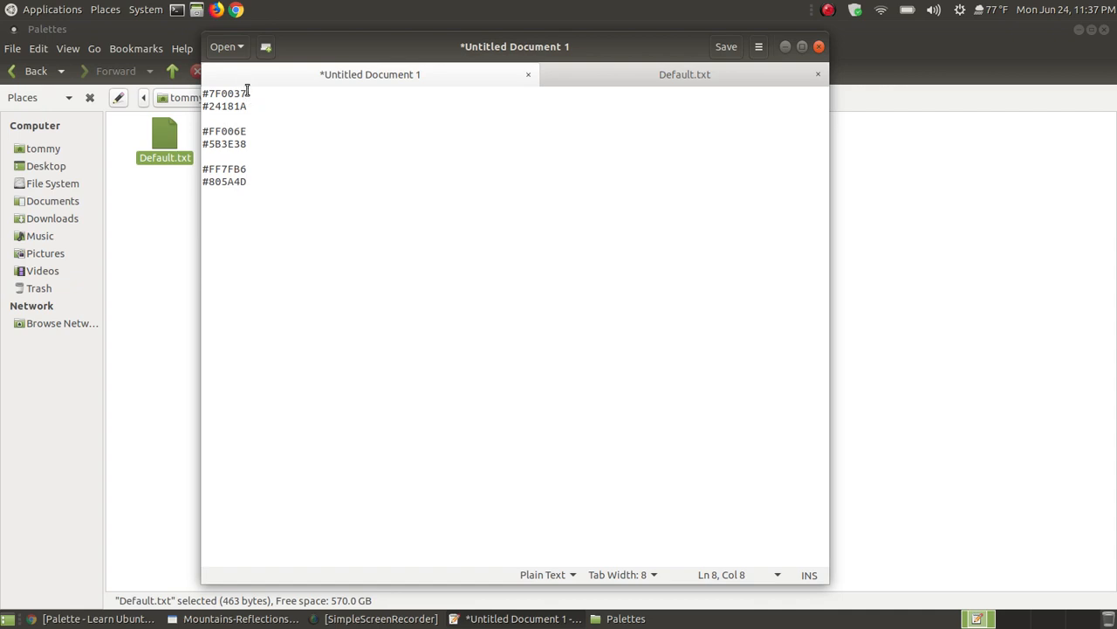
pyautogui.moveTo(248, 91); pyautogui.dragTo(215, 93)
pyautogui.rightClick(224, 93)
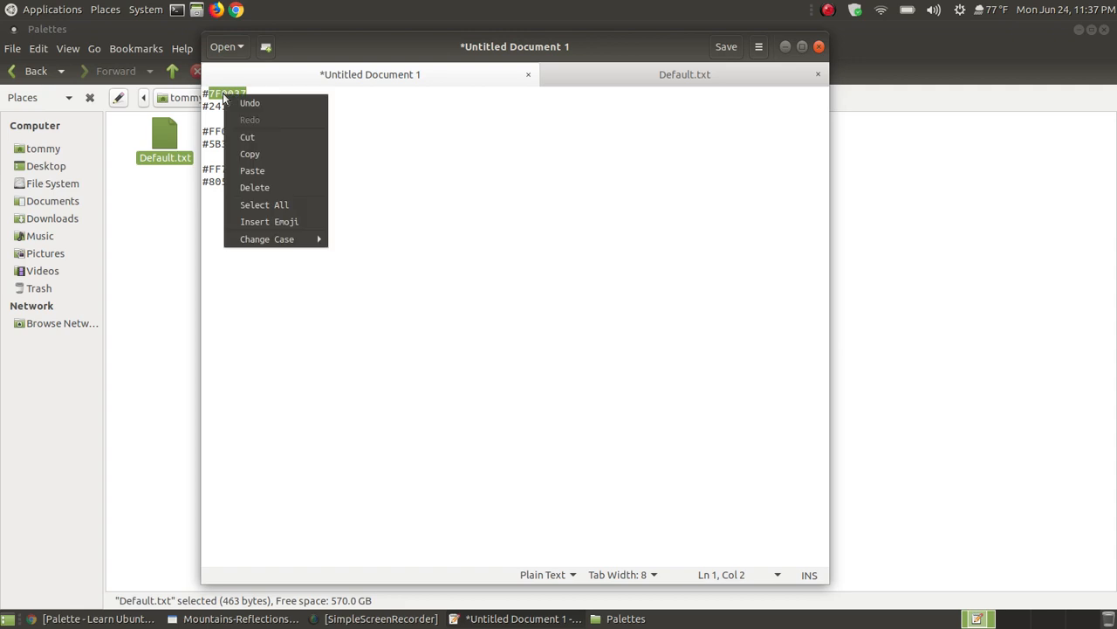
pyautogui.click(259, 153)
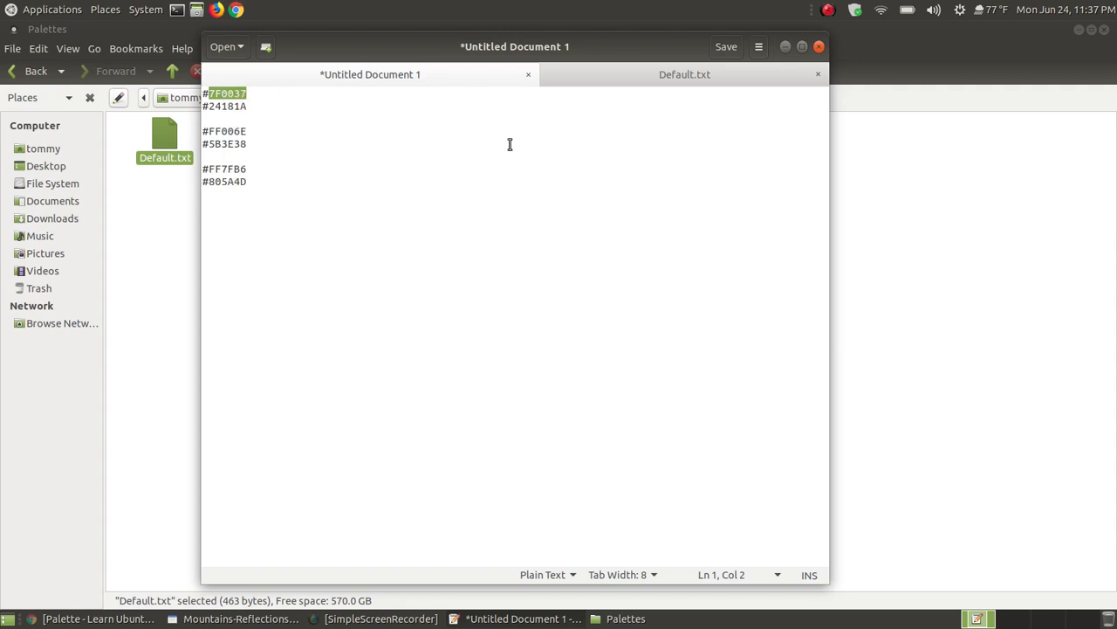
# - Start a Find and Replace in Default.txt with the copied code 7F0037 as the search text
pyautogui.click(659, 75)
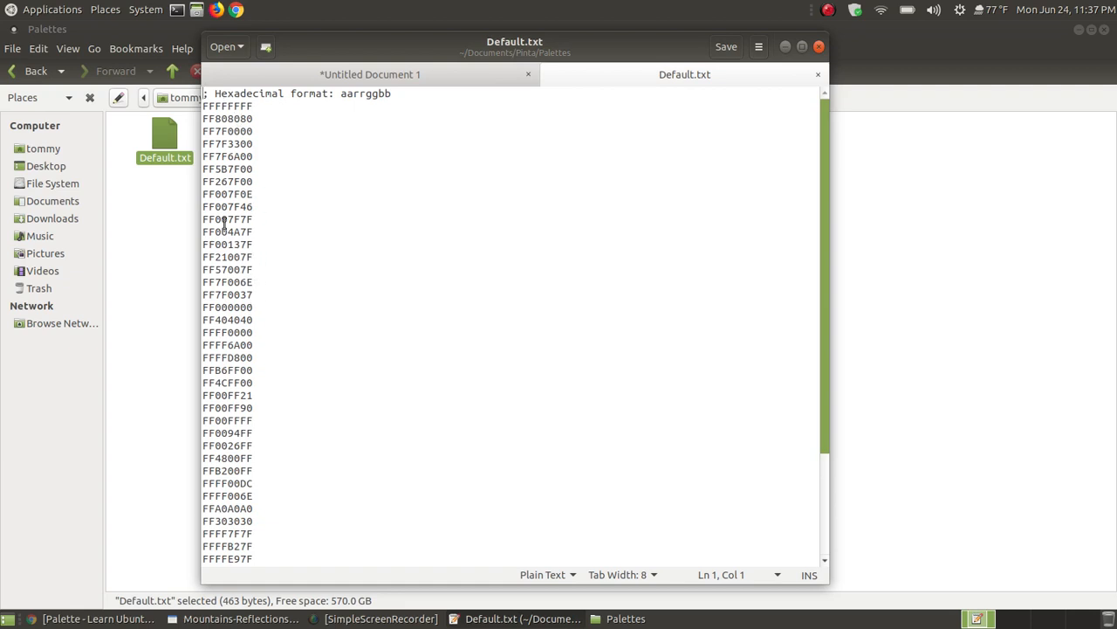
pyautogui.scroll(-4, 227, 225)
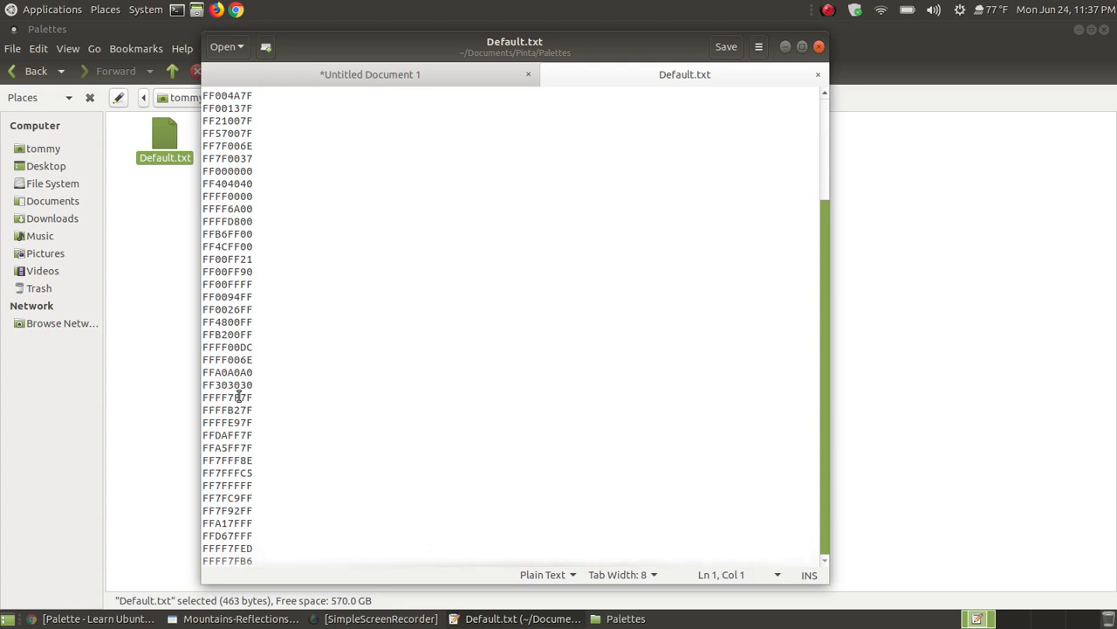
pyautogui.scroll(4, 238, 395)
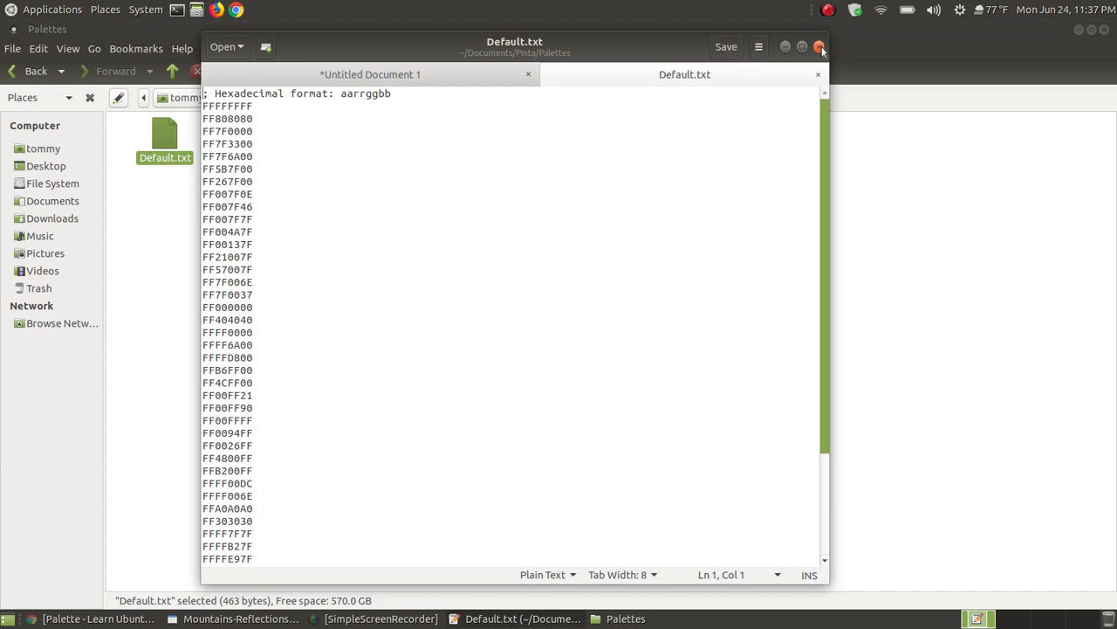
pyautogui.click(759, 48)
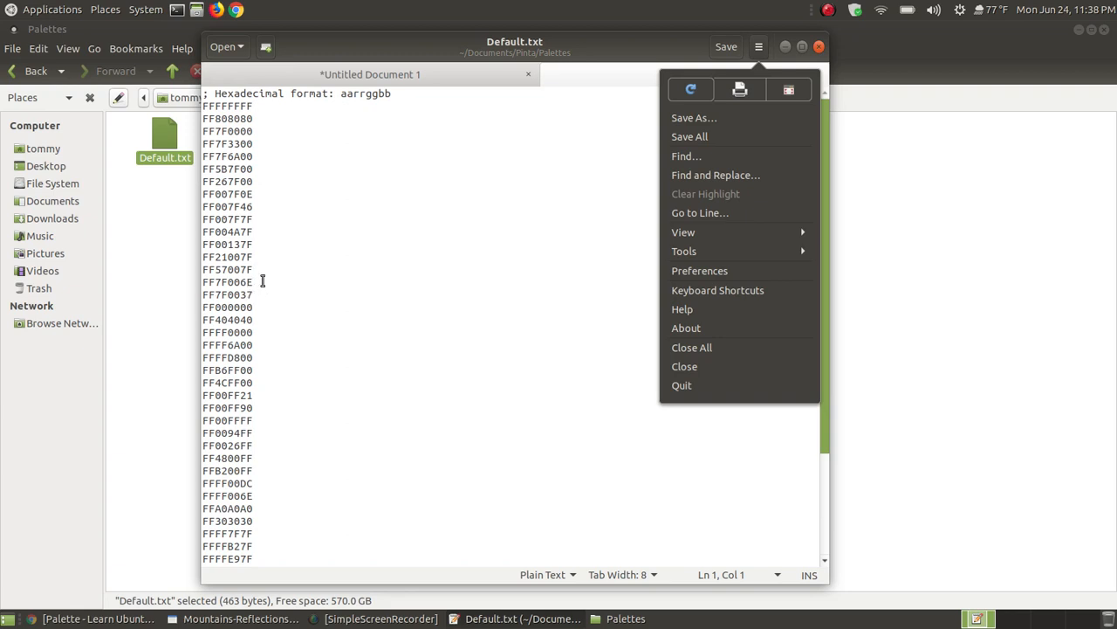
pyautogui.click(705, 176)
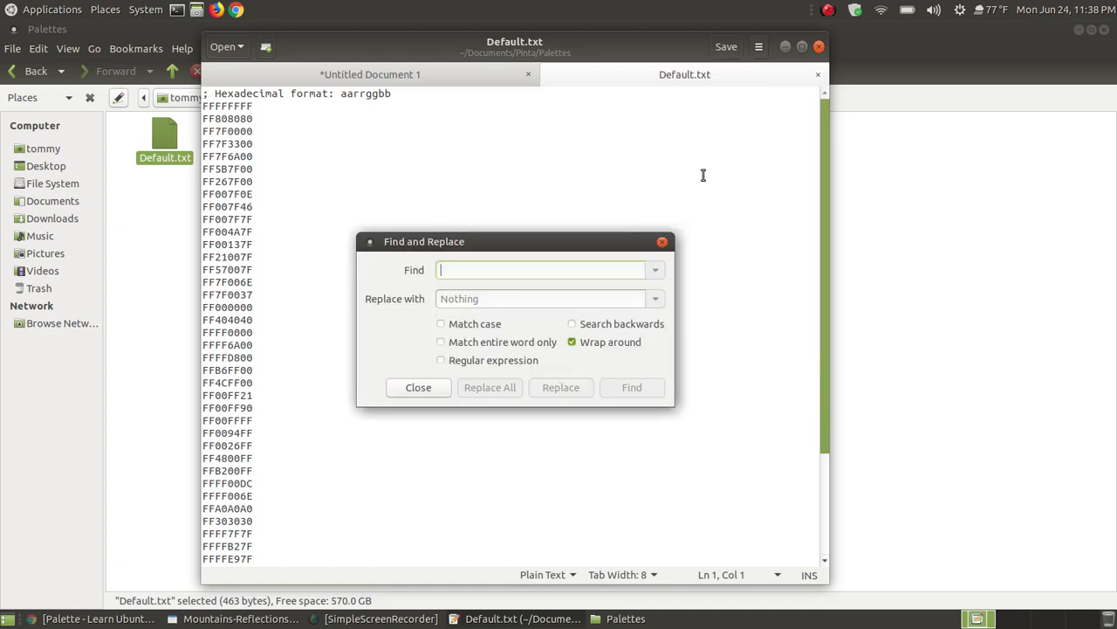
pyautogui.rightClick(457, 269)
pyautogui.click(487, 313)
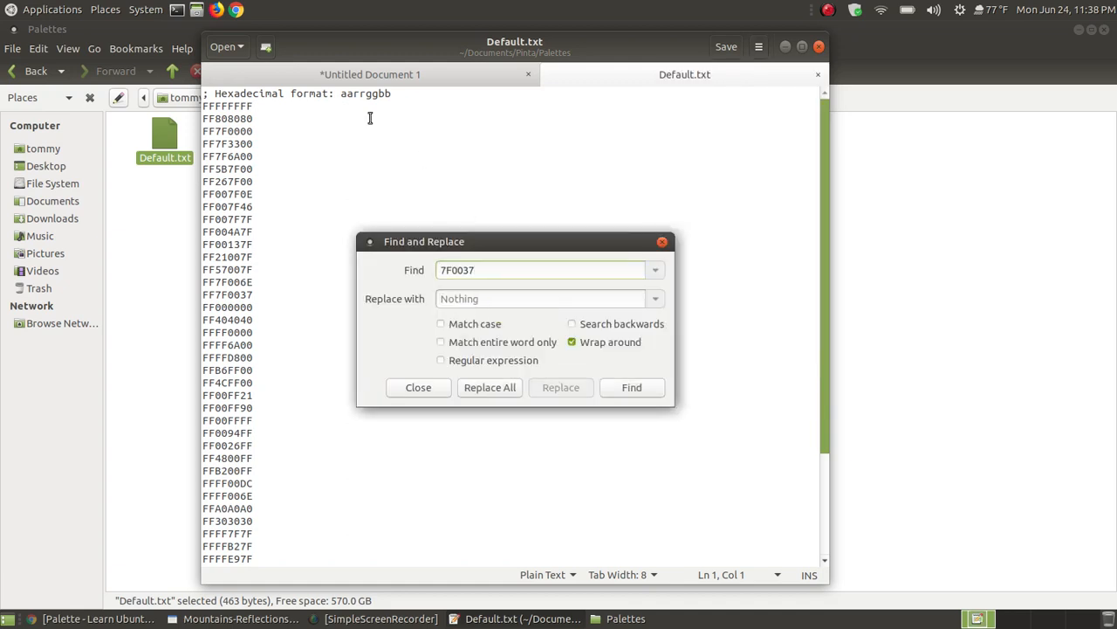
# - Copy the code 24181A without its # sign from the untitled document's second line
pyautogui.click(352, 77)
pyautogui.moveTo(247, 106); pyautogui.dragTo(209, 106)
pyautogui.rightClick(224, 107)
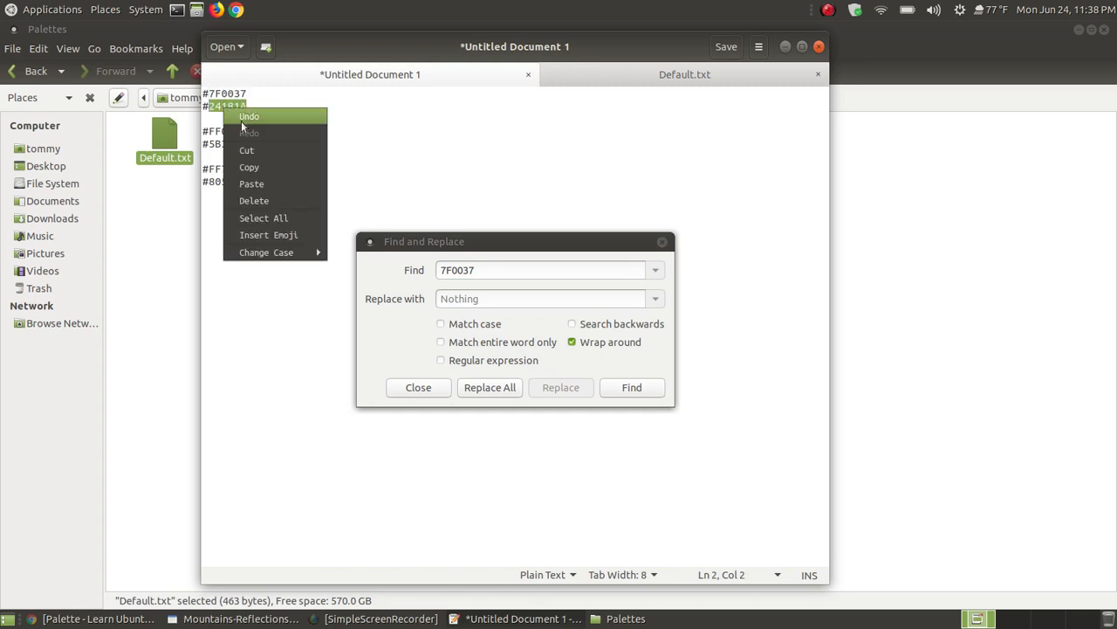
pyautogui.click(249, 167)
# - Enter 24181A as the replacement text and replace the matching 7F0037 code in Default.txt
pyautogui.click(606, 74)
pyautogui.click(492, 298)
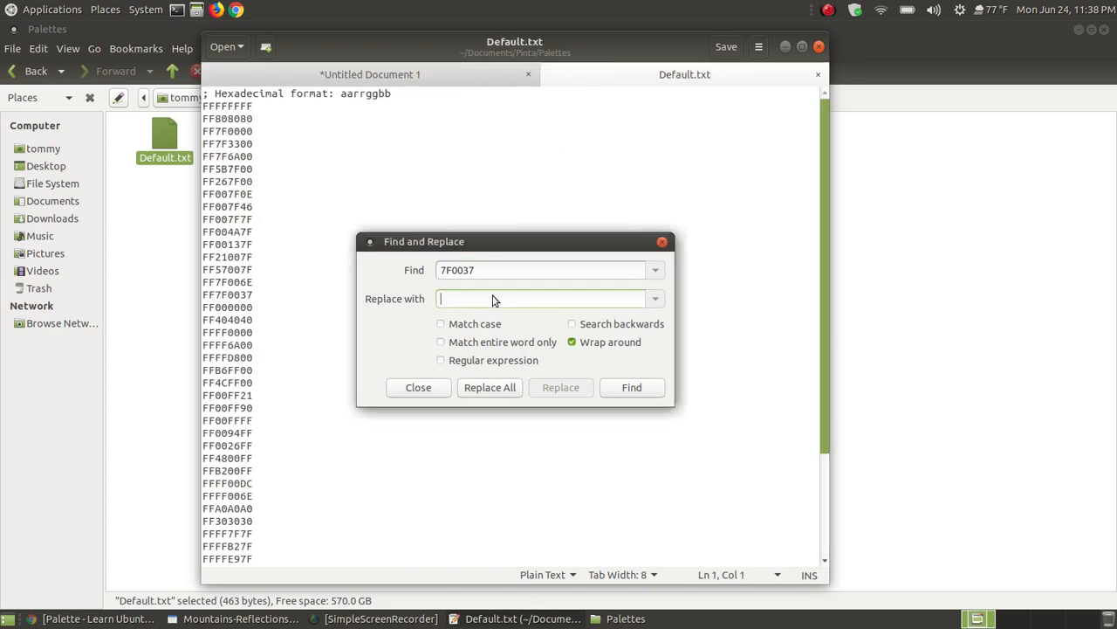
pyautogui.rightClick(494, 300)
pyautogui.click(515, 343)
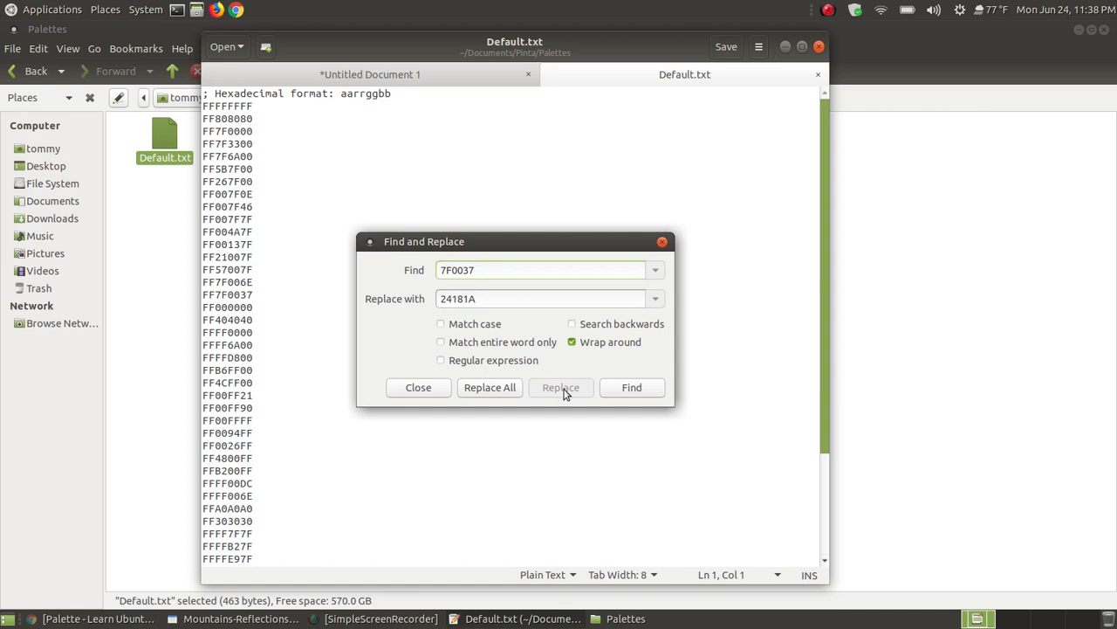
pyautogui.click(622, 389)
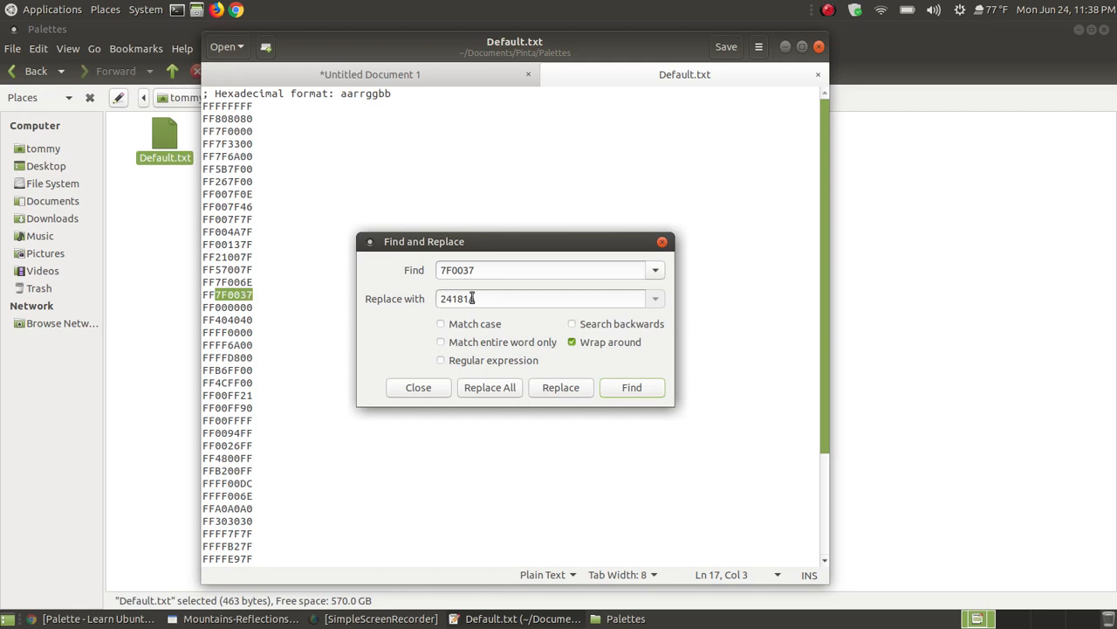
pyautogui.click(552, 391)
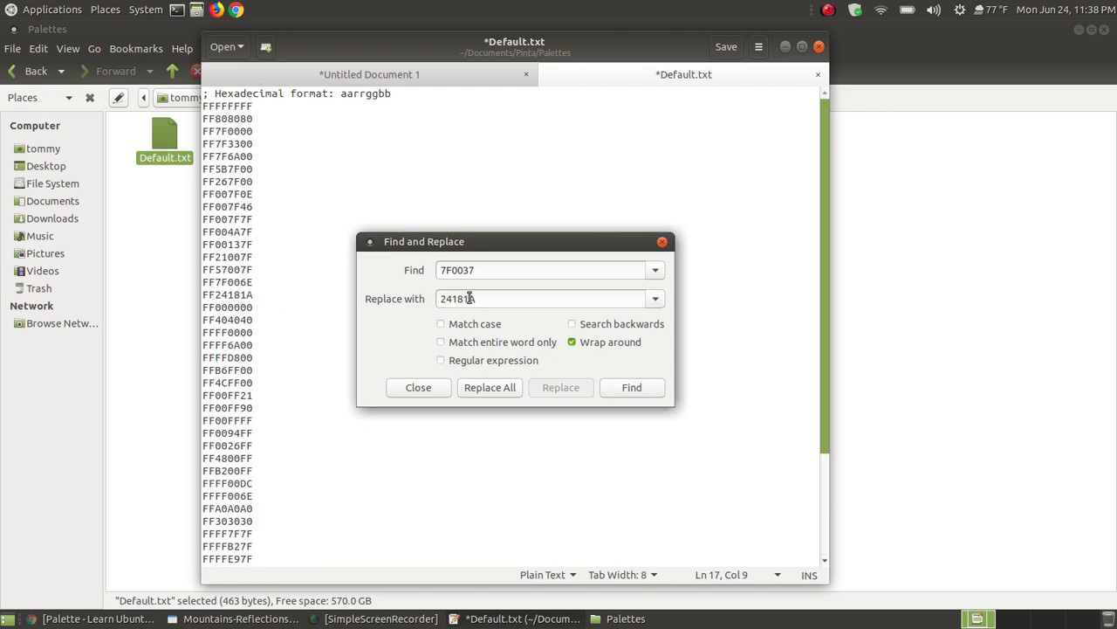
# - Copy the code FF006E without its # sign from the untitled document, and return to Default.txt
pyautogui.click(357, 74)
pyautogui.moveTo(249, 131); pyautogui.dragTo(208, 131)
pyautogui.rightClick(219, 136)
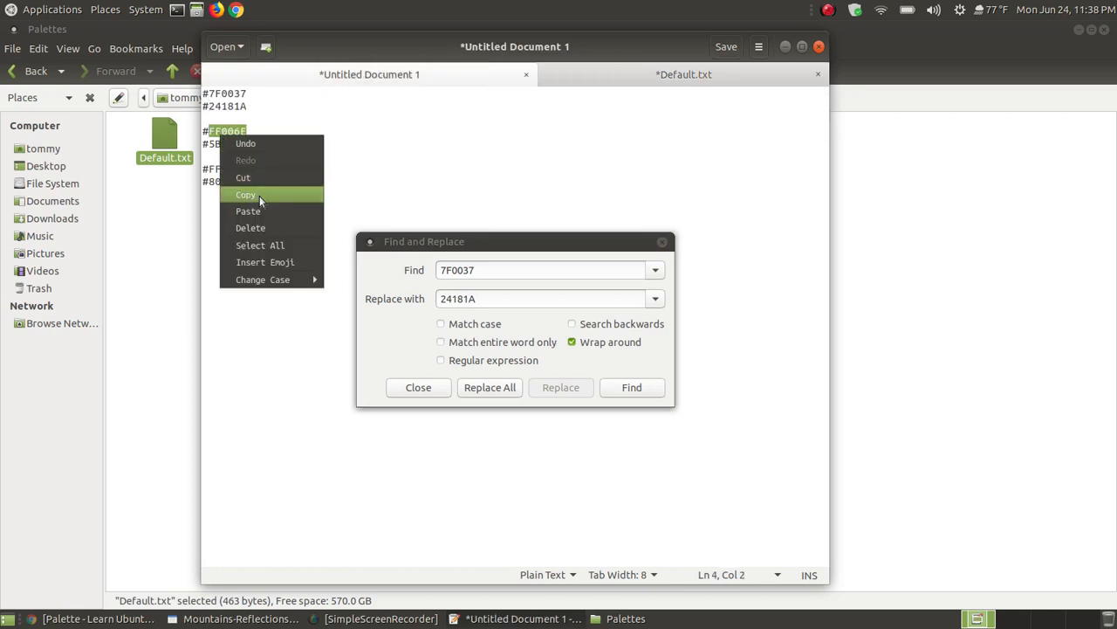
pyautogui.click(259, 196)
pyautogui.click(618, 77)
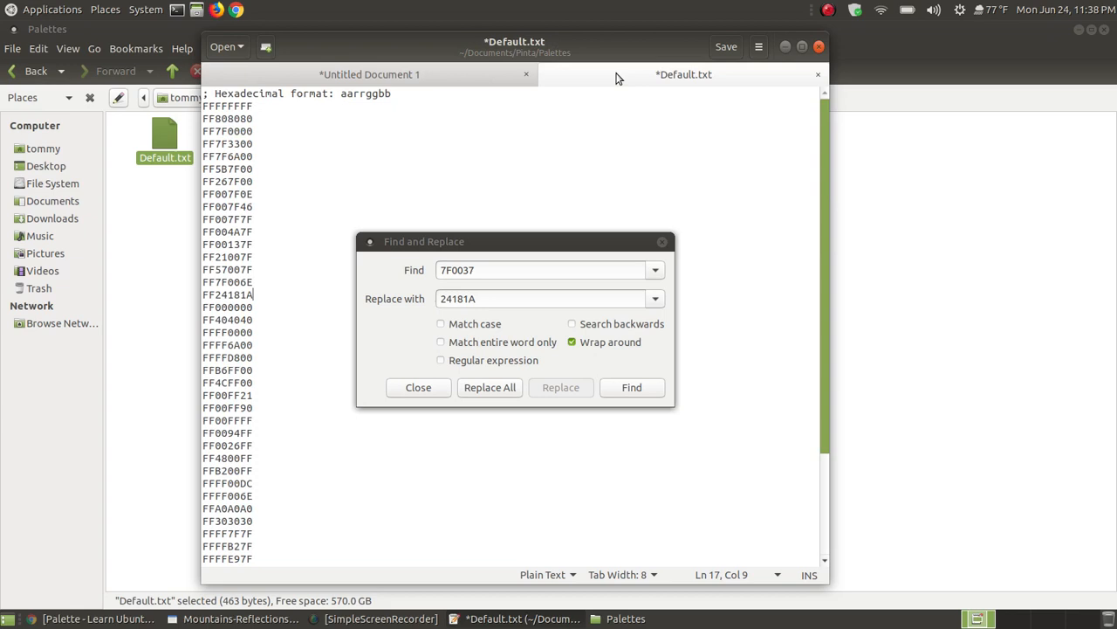
# - Set the Find and Replace search text to the copied code FF006E
pyautogui.click(485, 271)
pyautogui.rightClick(453, 273)
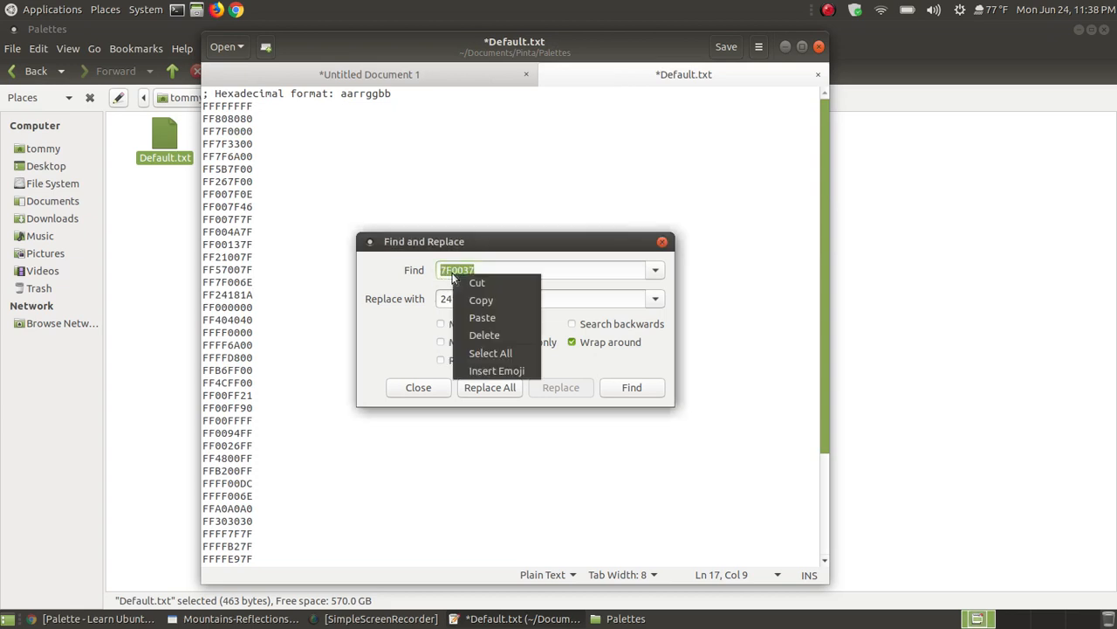
pyautogui.click(482, 317)
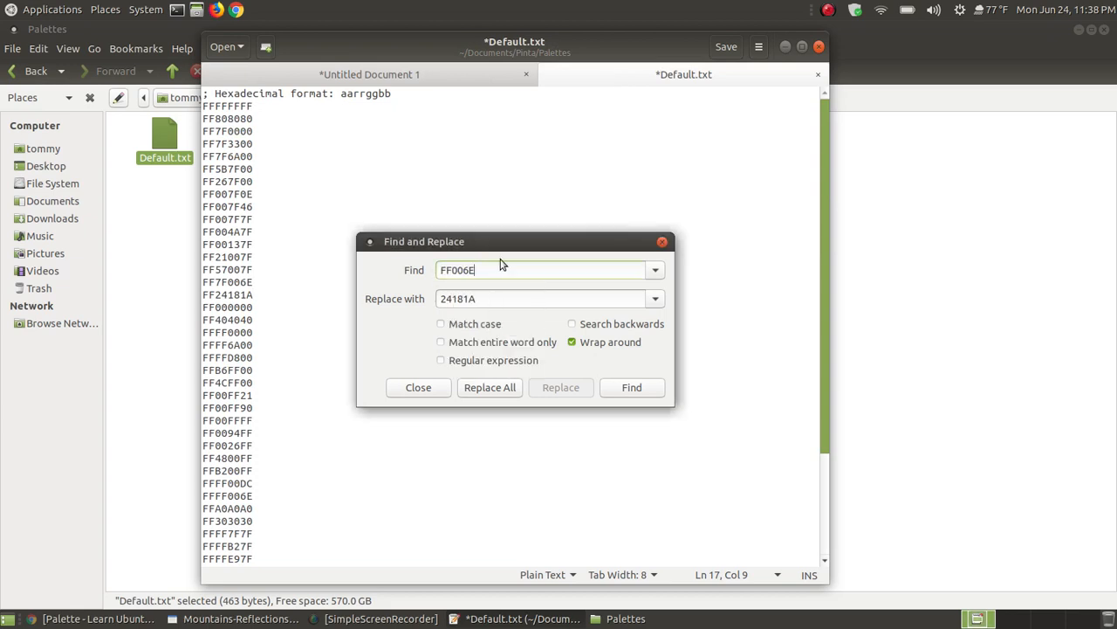
# - Copy the code 5B3E38 without its # sign from the untitled document, and return to Default.txt
pyautogui.click(376, 82)
pyautogui.moveTo(248, 145); pyautogui.dragTo(212, 139)
pyautogui.click(215, 145)
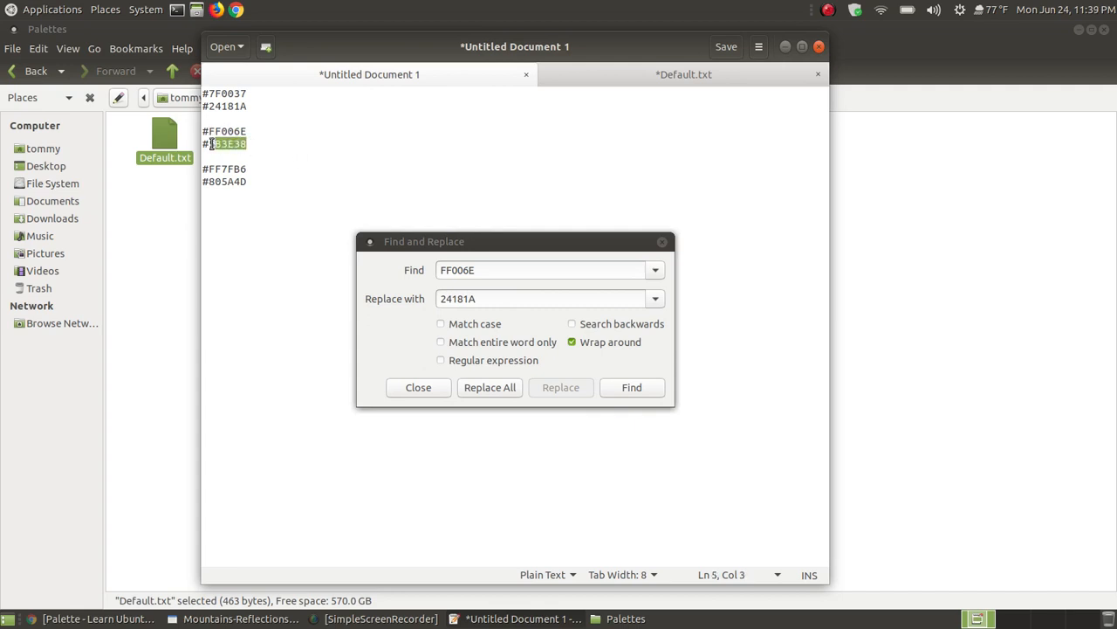
pyautogui.moveTo(212, 145); pyautogui.dragTo(206, 138)
pyautogui.rightClick(223, 140)
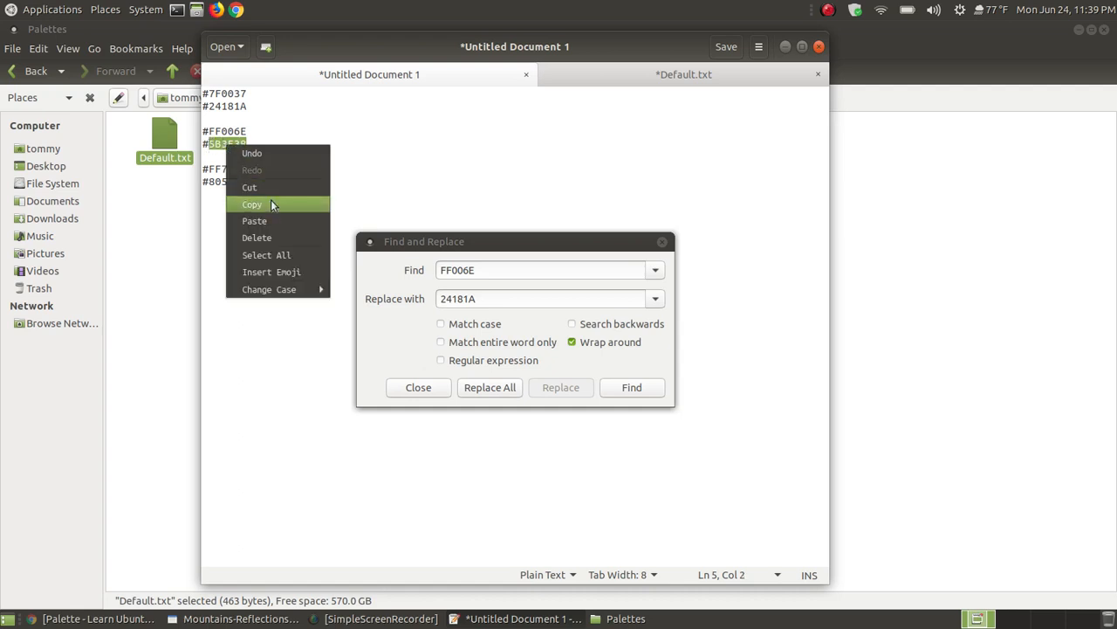
pyautogui.click(270, 199)
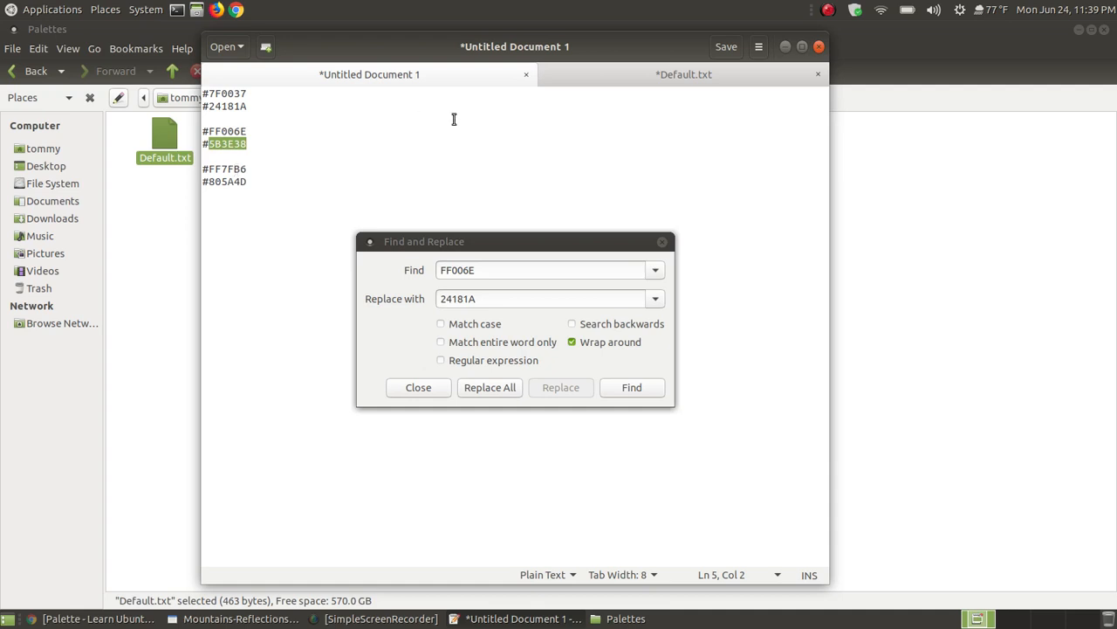
pyautogui.click(637, 75)
# - Enter 5B3E38 as the replacement text and replace the matching FF006E code in Default.txt
pyautogui.click(502, 293)
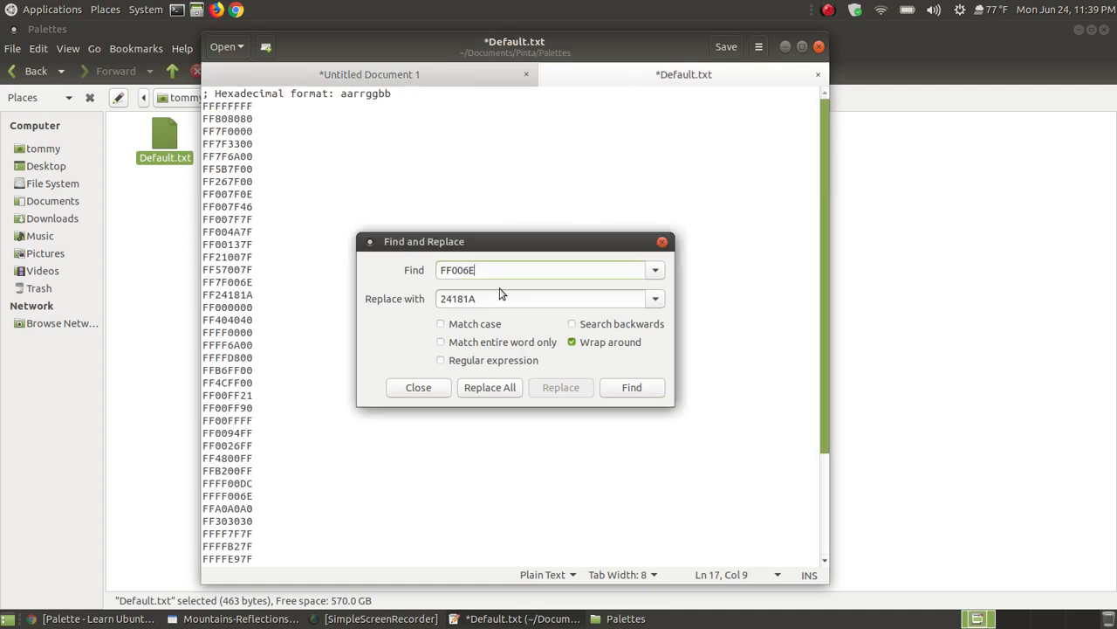
pyautogui.moveTo(432, 302); pyautogui.dragTo(471, 298)
pyautogui.rightClick(472, 299)
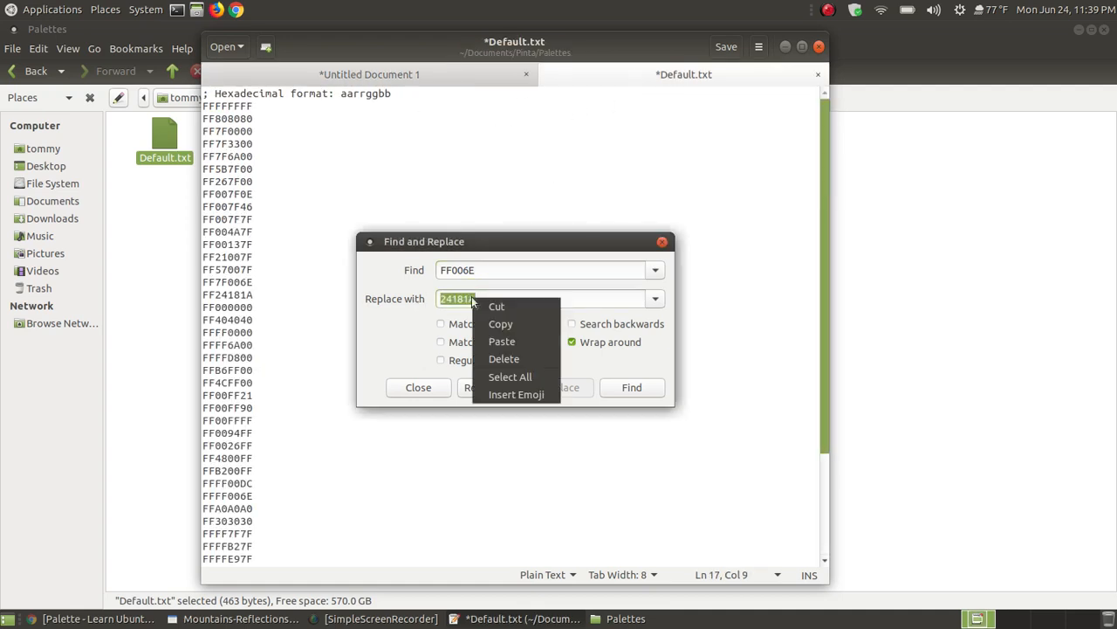
pyautogui.click(502, 340)
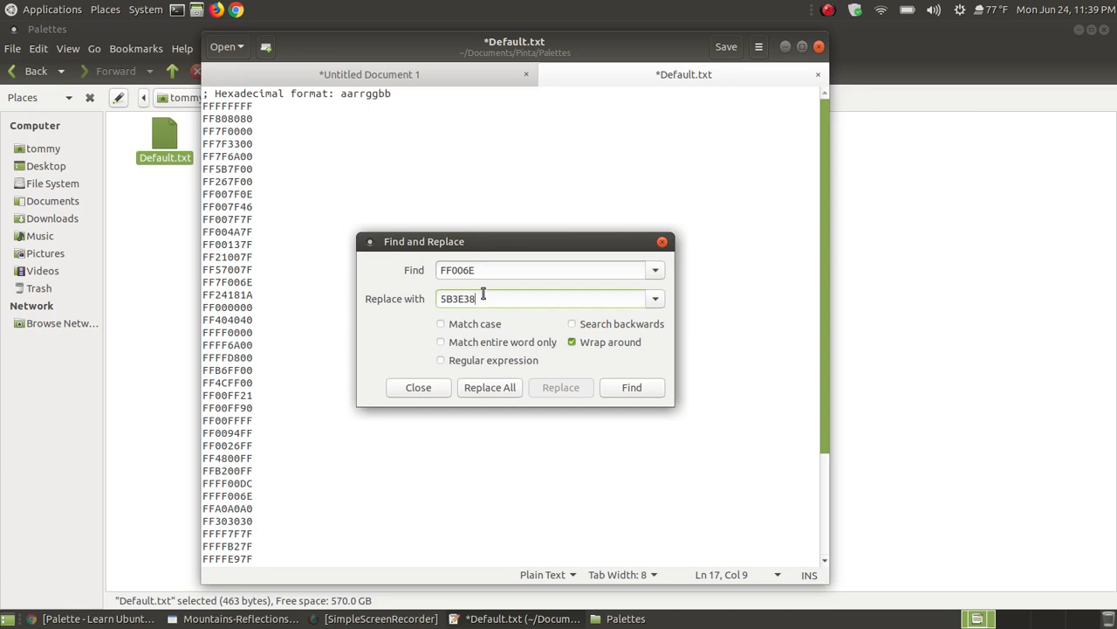
pyautogui.click(628, 390)
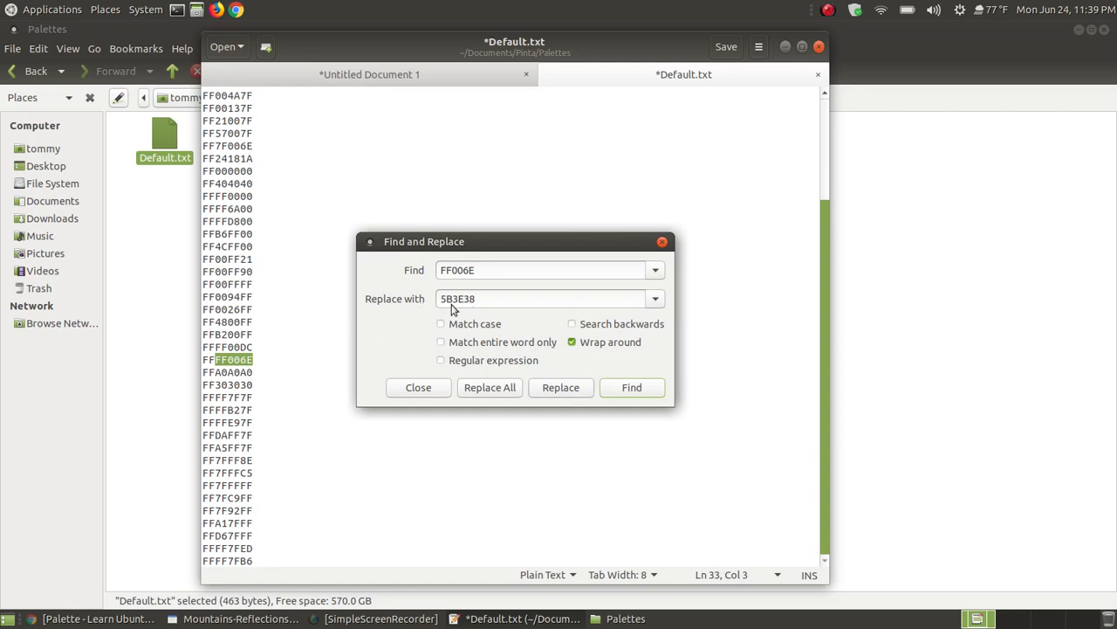
pyautogui.click(552, 388)
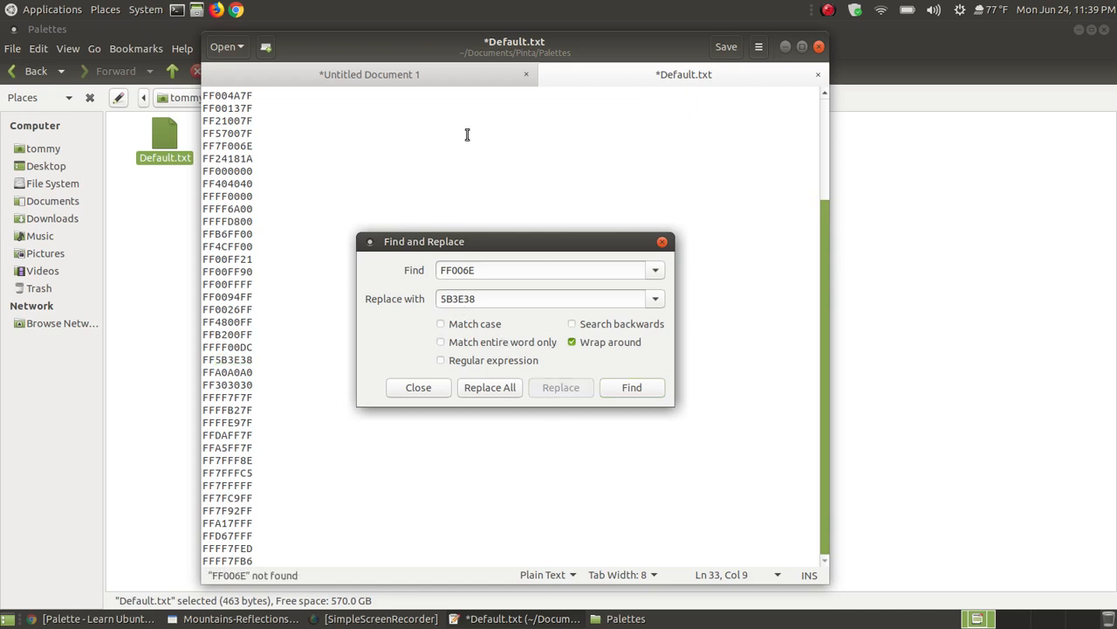
# - Copy the code FF7FB6 without its # sign from the untitled document and set it as the search text for Default.txt
pyautogui.click(376, 75)
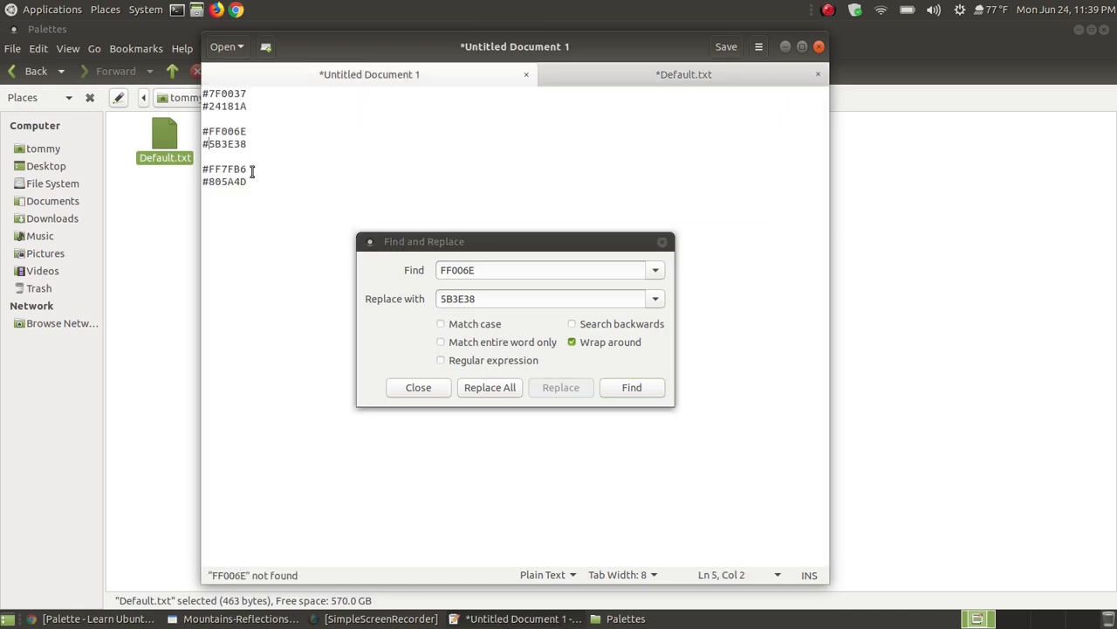
pyautogui.moveTo(251, 171); pyautogui.dragTo(207, 165)
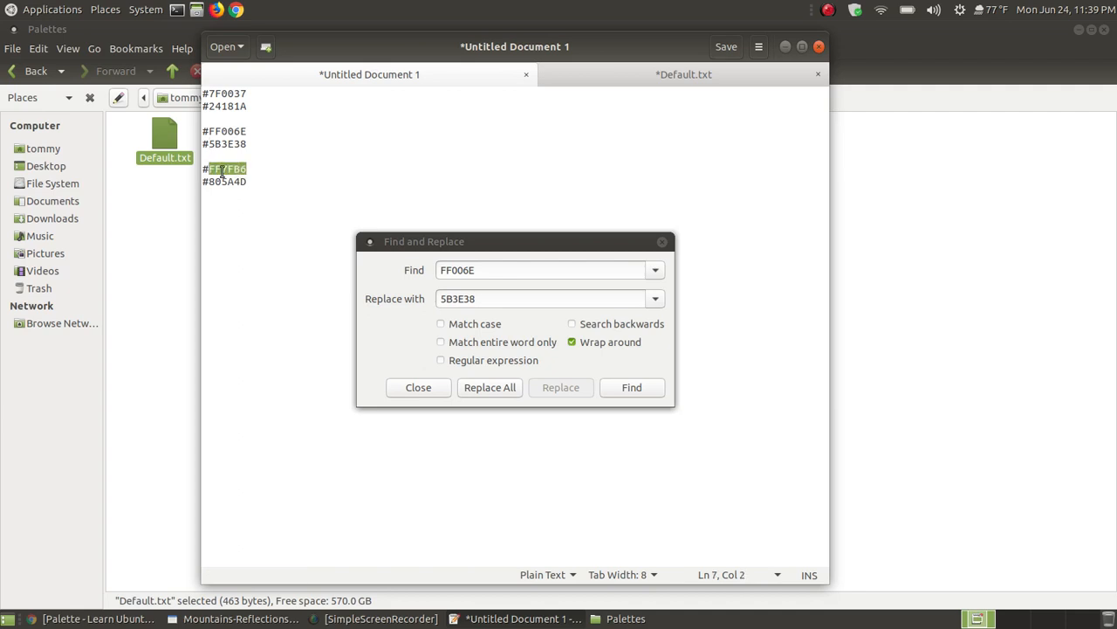
pyautogui.rightClick(222, 172)
pyautogui.click(262, 230)
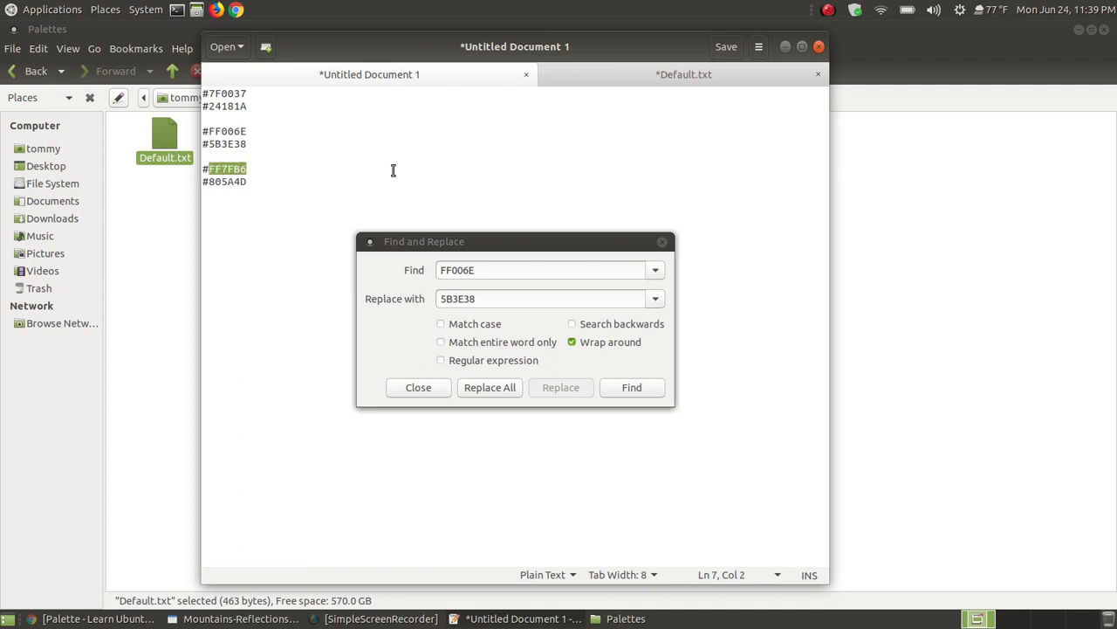
pyautogui.click(623, 74)
pyautogui.click(476, 255)
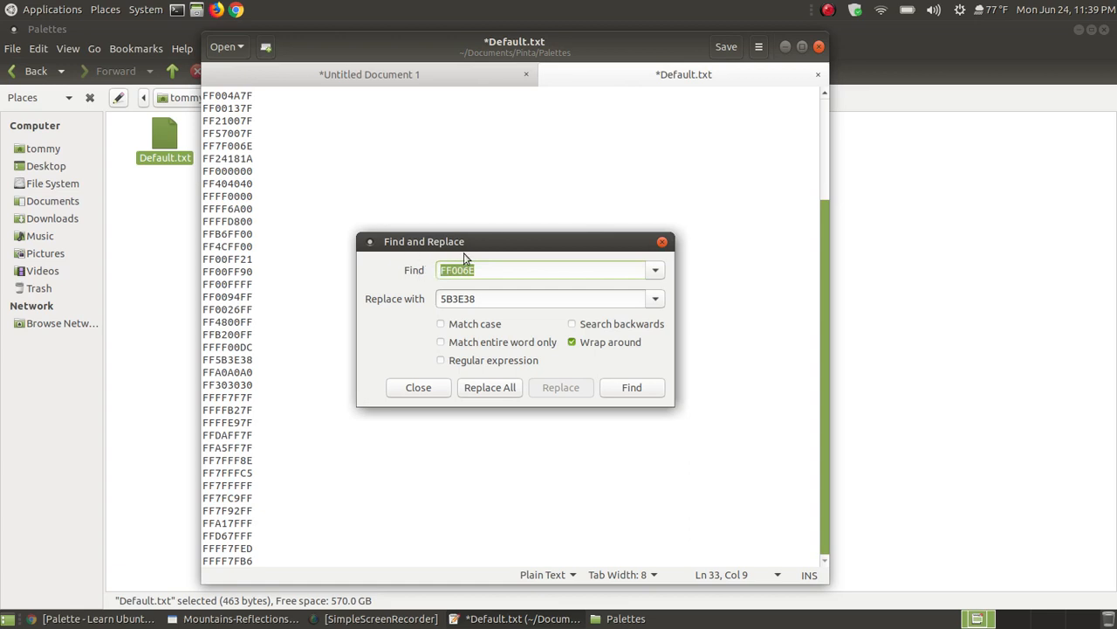
pyautogui.rightClick(455, 270)
pyautogui.click(489, 309)
# - Copy the code 805A4D without its # sign from the untitled document's last line, and return to Default.txt
pyautogui.click(369, 76)
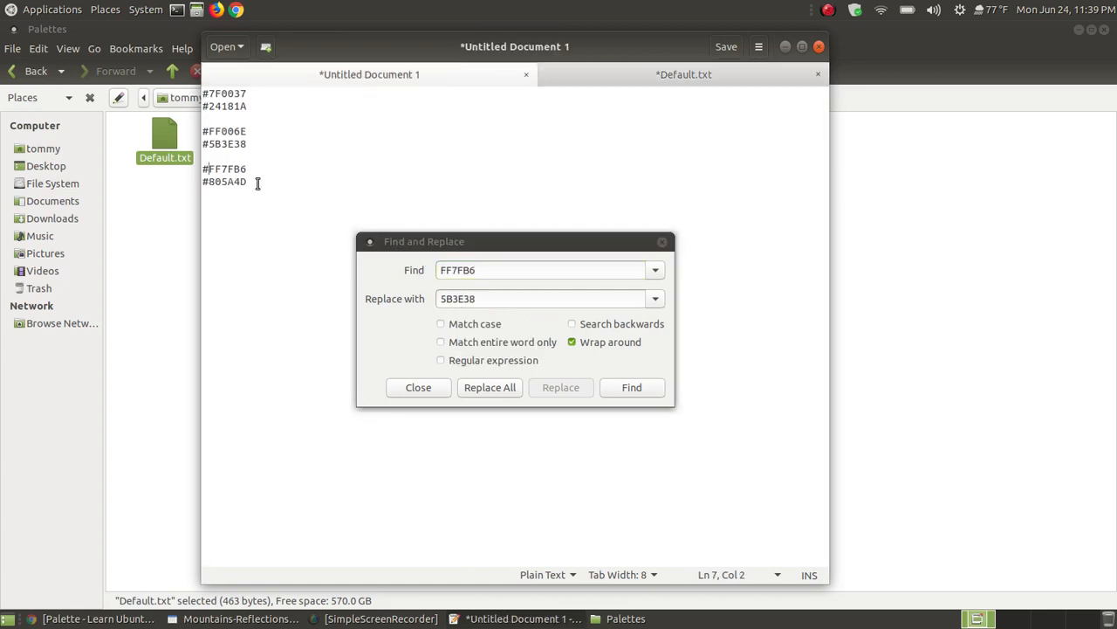
pyautogui.moveTo(258, 181); pyautogui.dragTo(208, 180)
pyautogui.rightClick(217, 183)
pyautogui.click(262, 237)
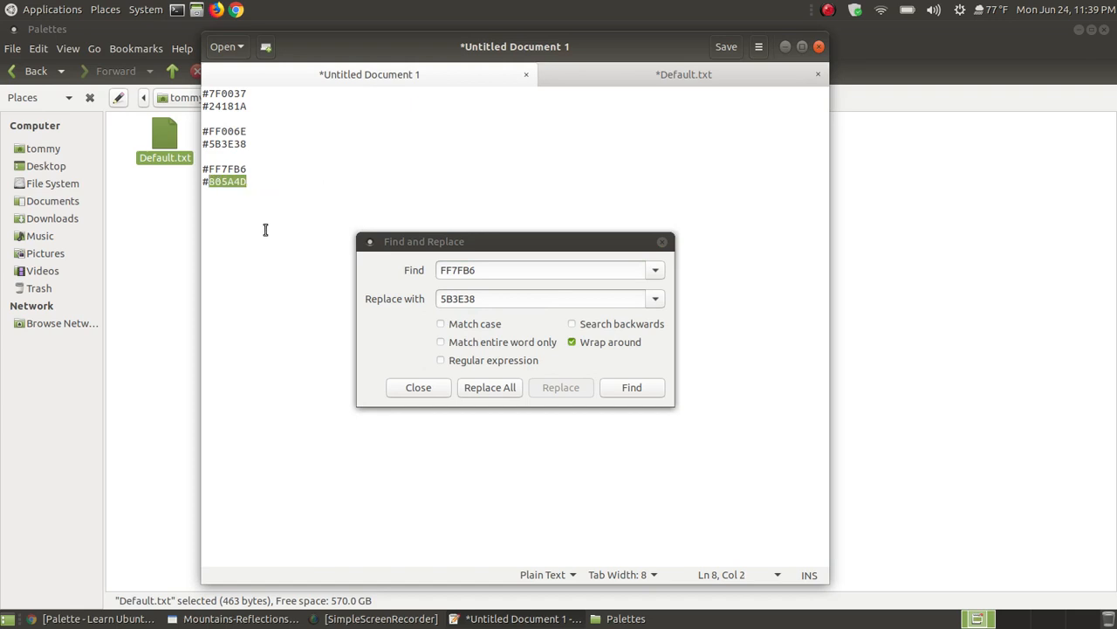
pyautogui.click(637, 75)
# - Enter 805A4D as the replacement text, replace the matching FF7FB6 code in Default.txt, and close Find and Replace
pyautogui.moveTo(478, 298); pyautogui.dragTo(420, 300)
pyautogui.rightClick(456, 297)
pyautogui.click(485, 337)
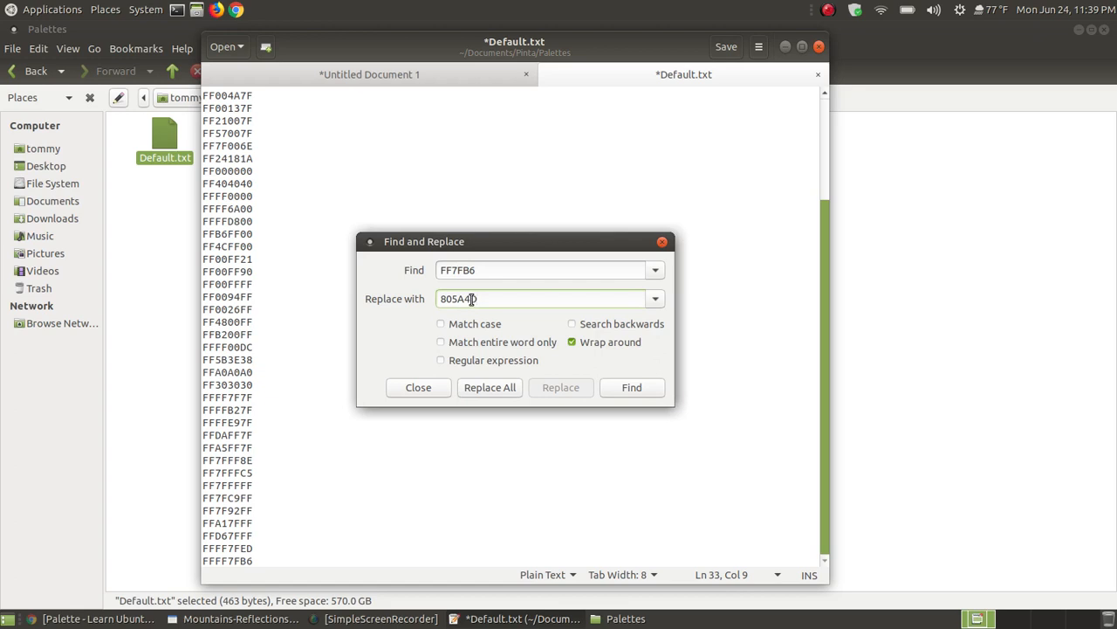
pyautogui.click(622, 389)
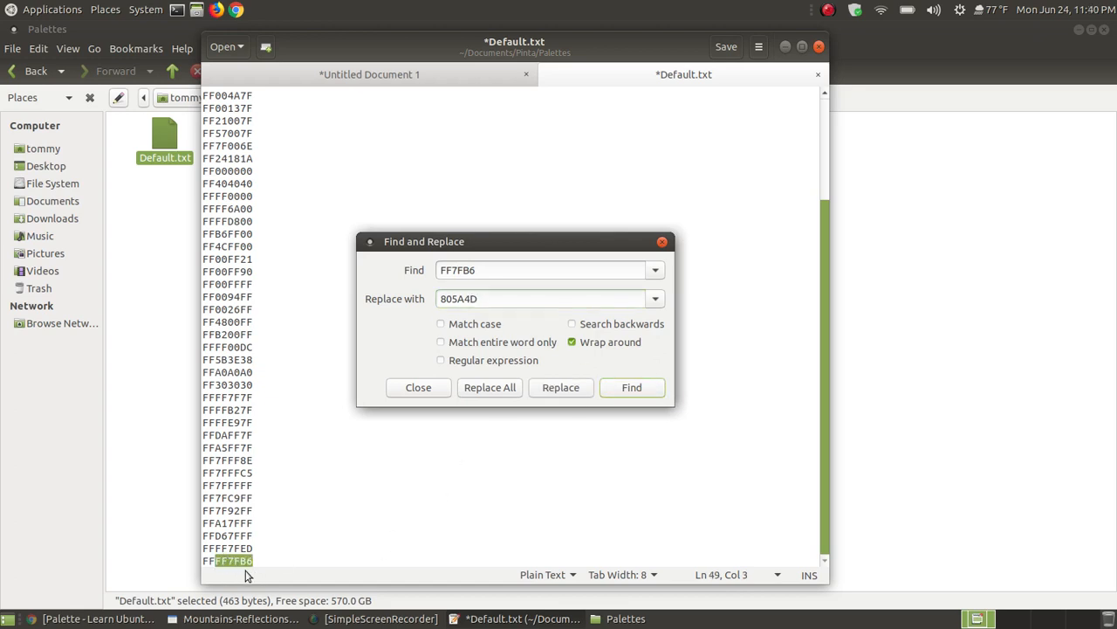
pyautogui.click(560, 387)
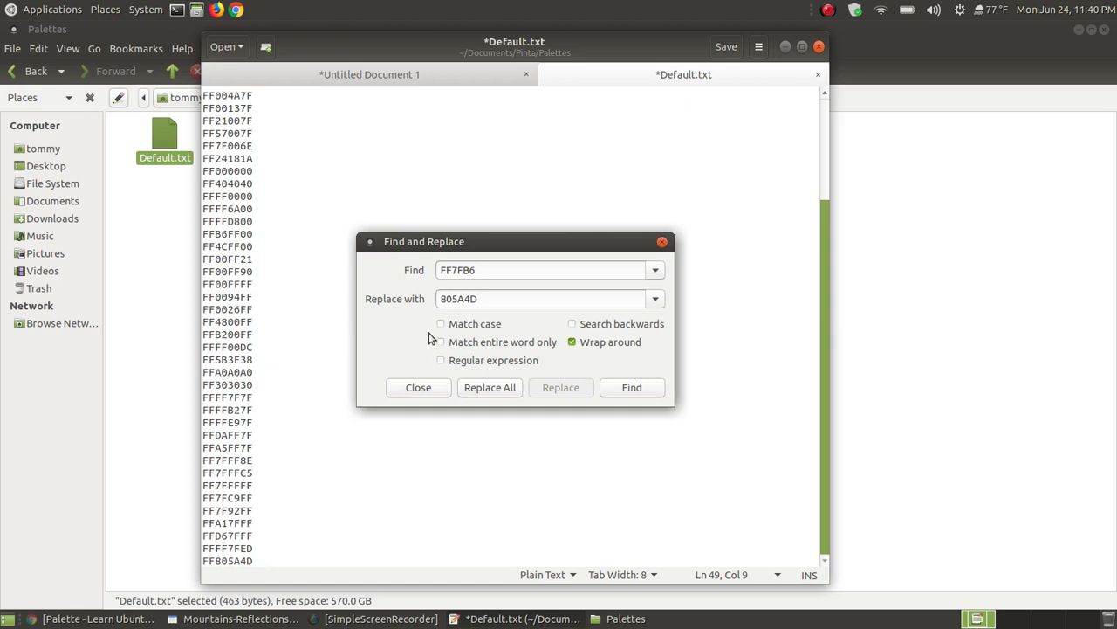
pyautogui.click(430, 390)
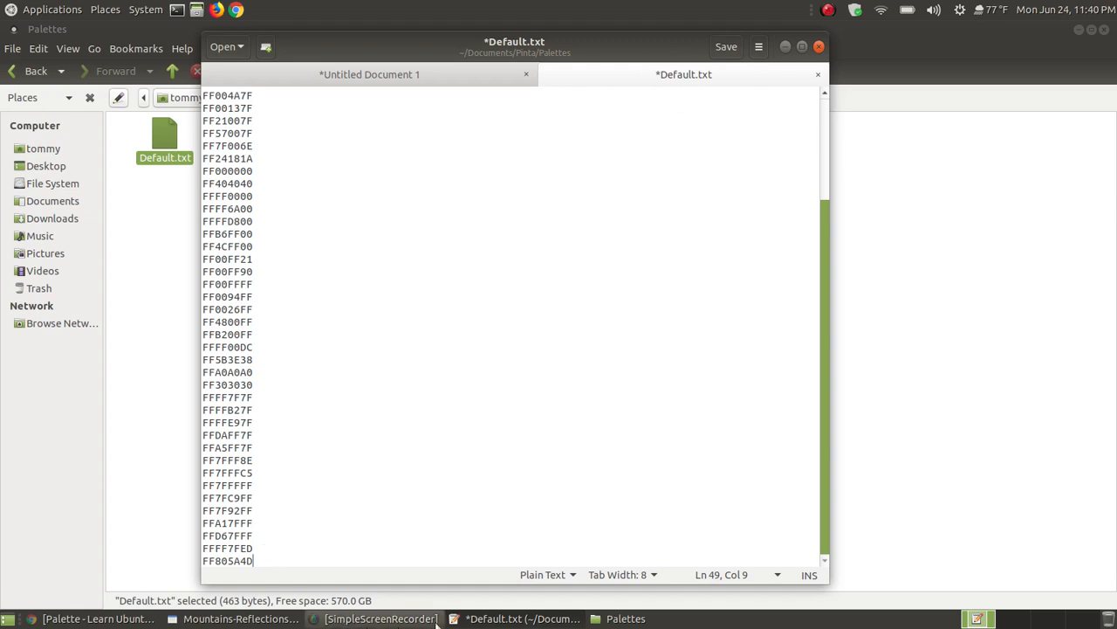
# - Save the edited palette text as a new file named mountain-colors.txt in the Palettes folder
pyautogui.click(225, 618)
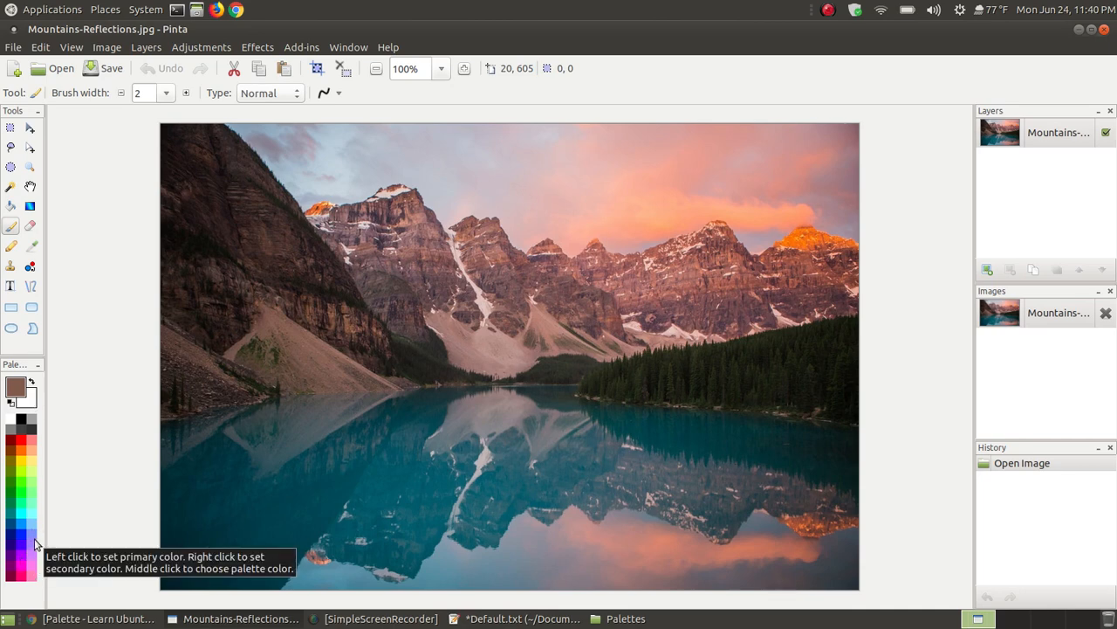
pyautogui.click(510, 617)
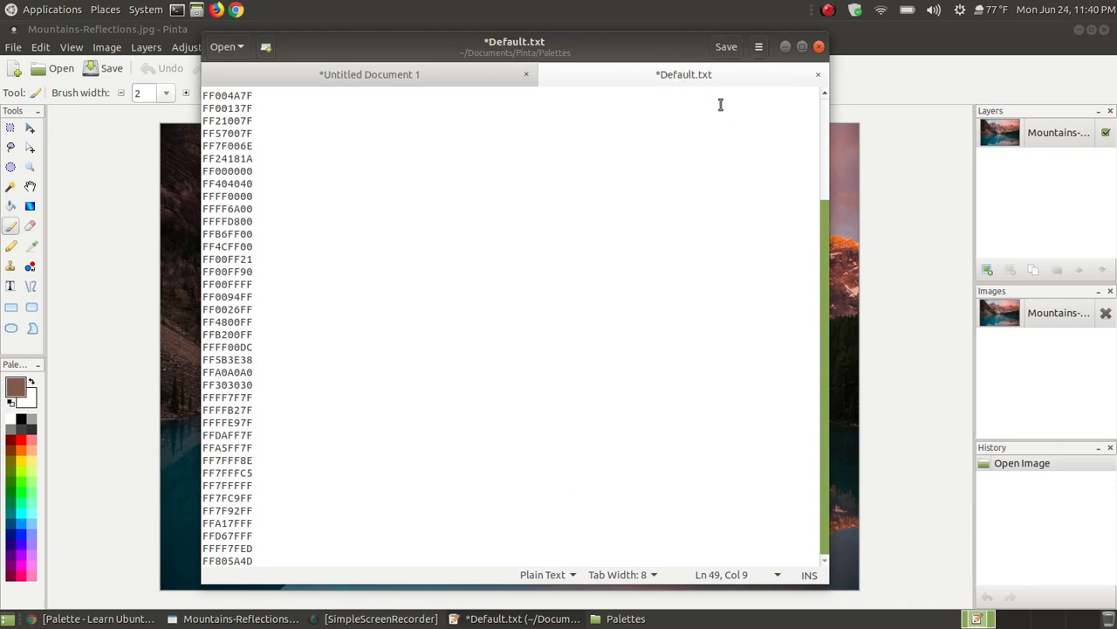
pyautogui.click(761, 48)
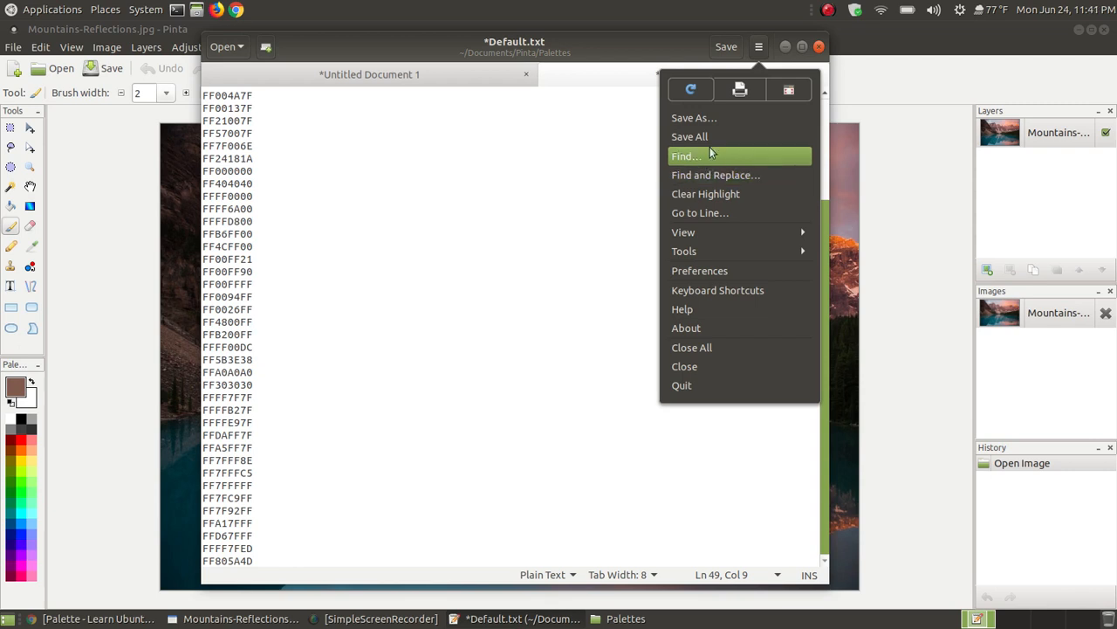
pyautogui.click(721, 121)
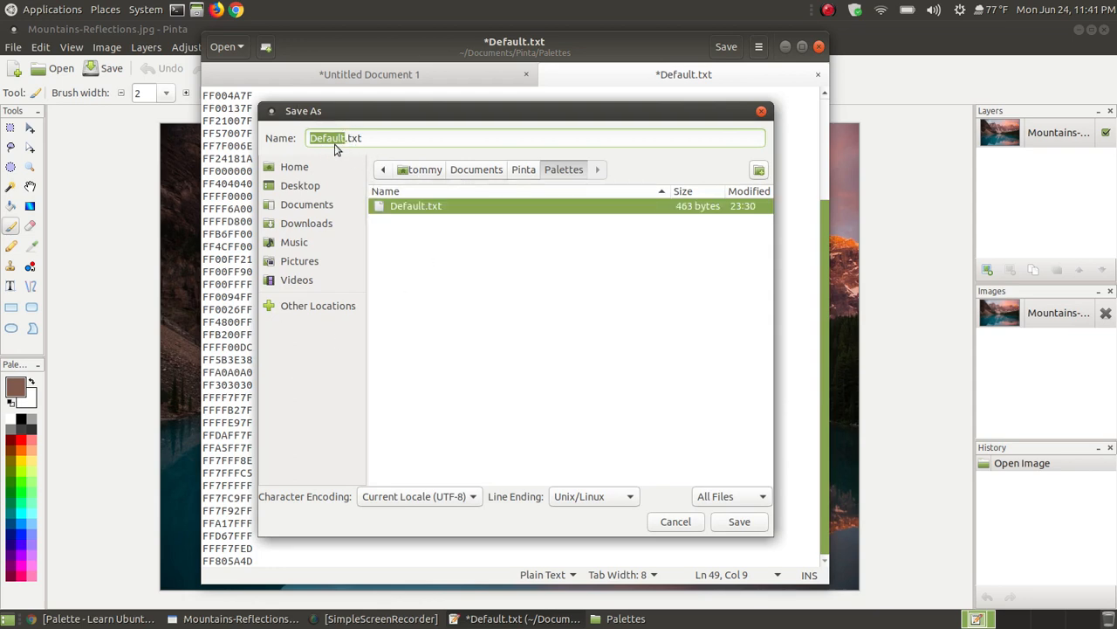
pyautogui.moveTo(349, 135); pyautogui.dragTo(292, 133)
pyautogui.write('mountain')
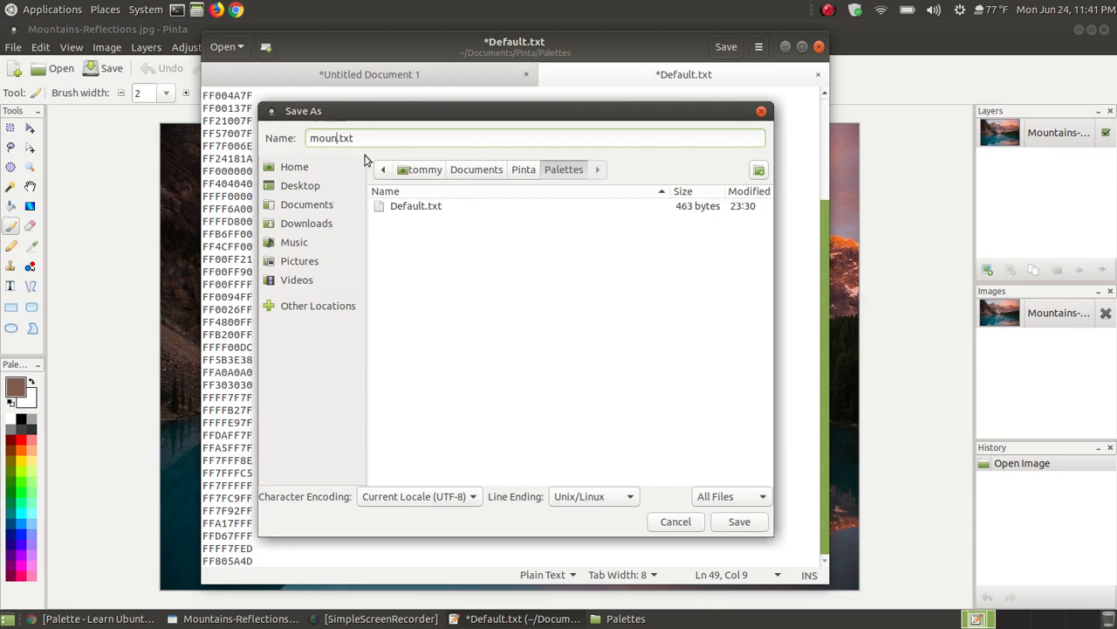
pyautogui.write('-colors')
pyautogui.click(716, 521)
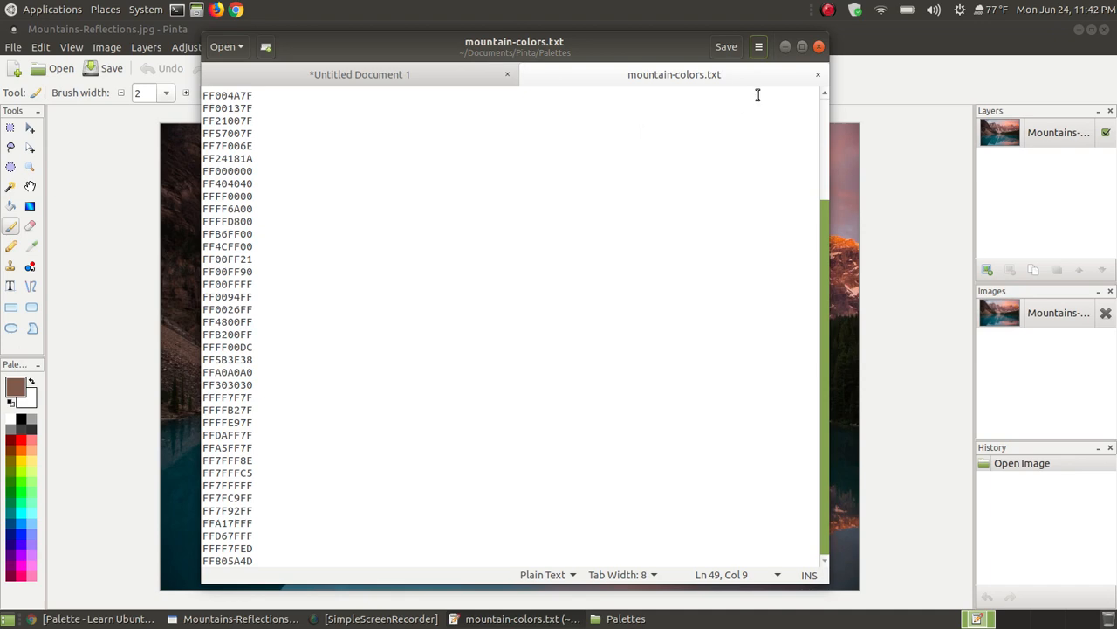
# - Switch to Pinta and load the palette file mountain-colors.txt from Documents/Pinta/Palettes
pyautogui.click(785, 47)
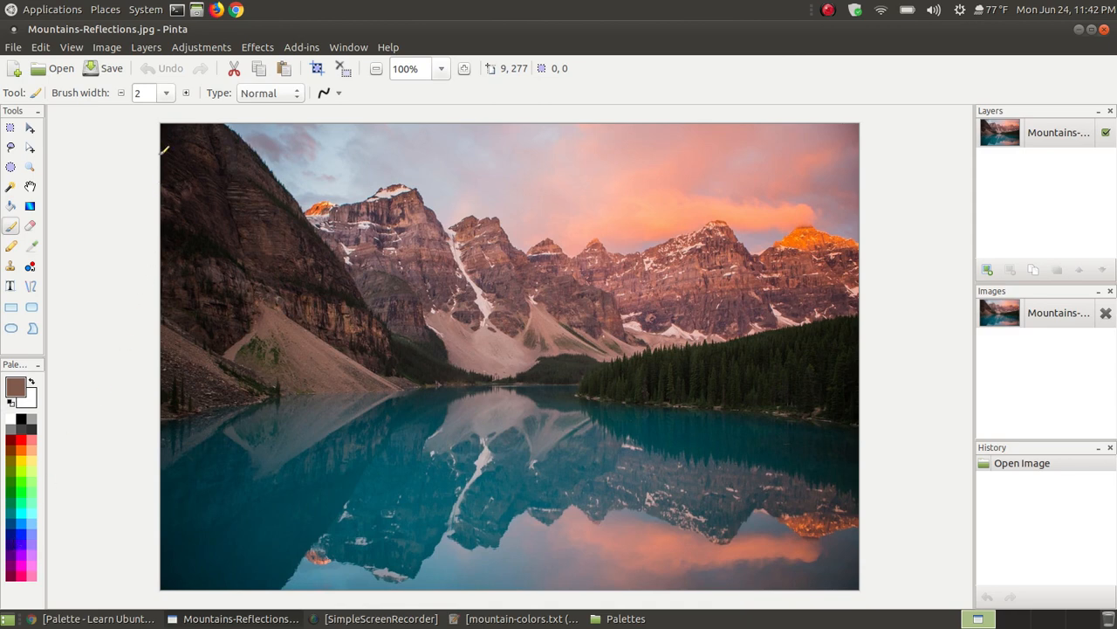
pyautogui.click(41, 47)
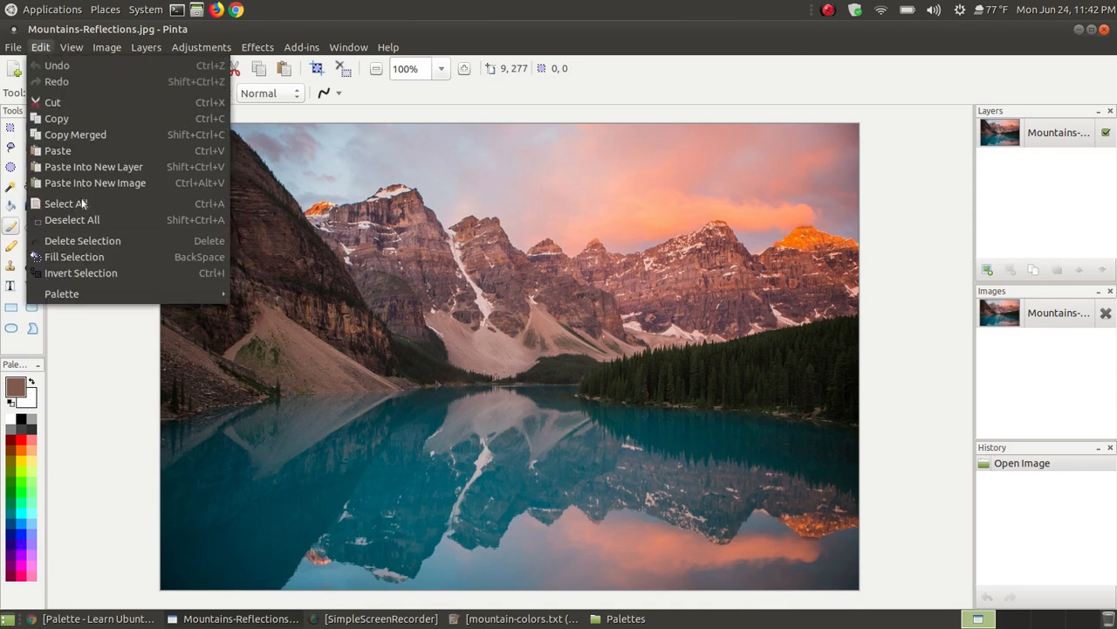
pyautogui.moveTo(126, 293)
pyautogui.click(258, 291)
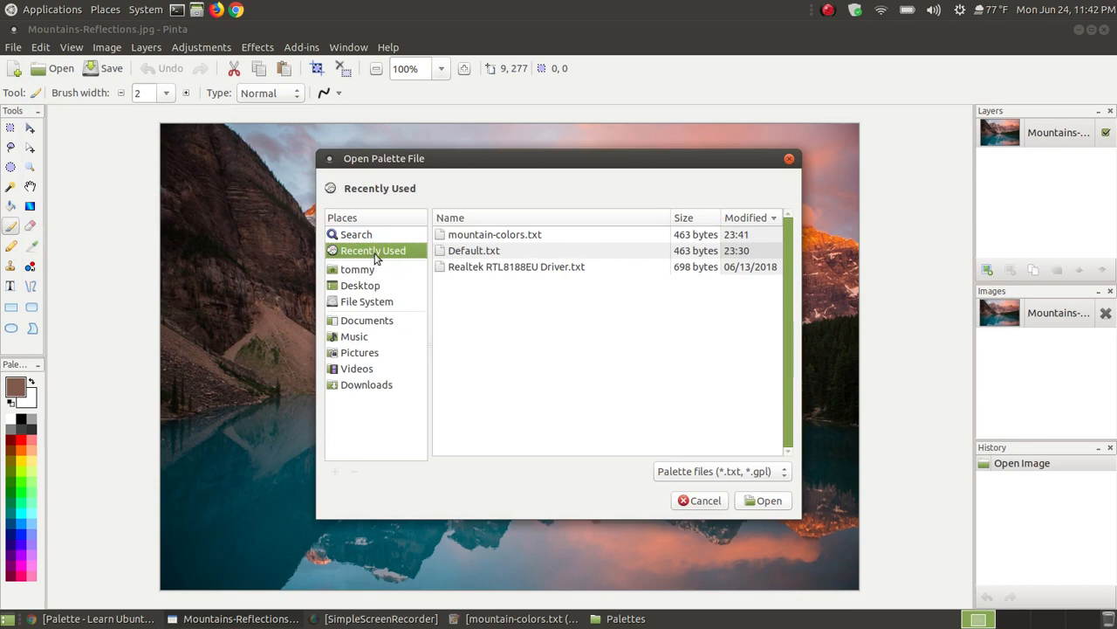
pyautogui.click(370, 321)
pyautogui.doubleClick(456, 294)
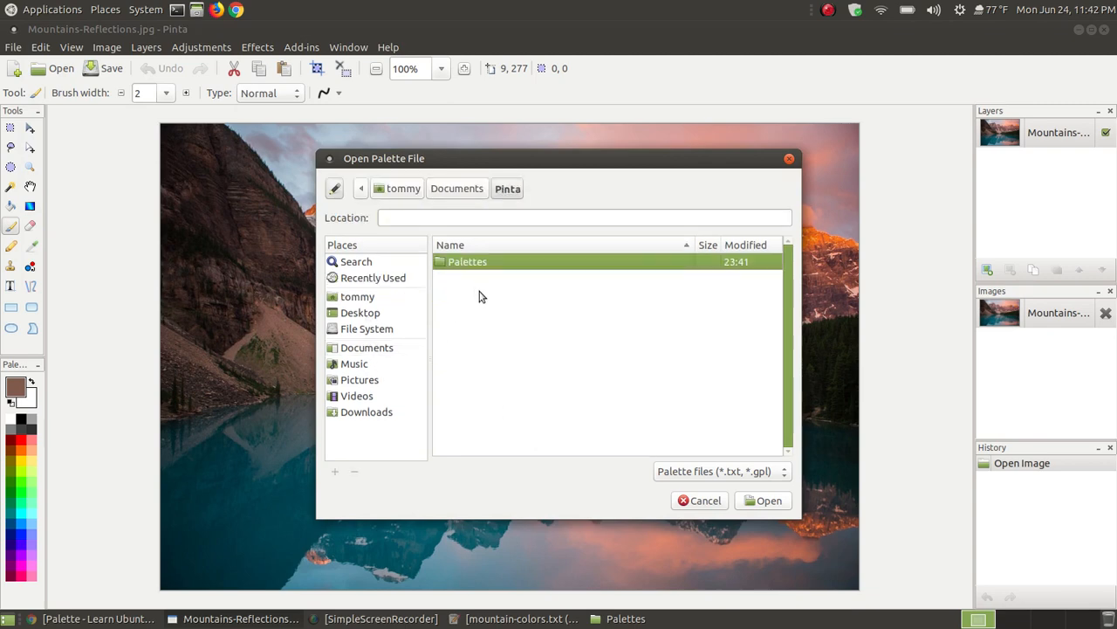
pyautogui.doubleClick(463, 262)
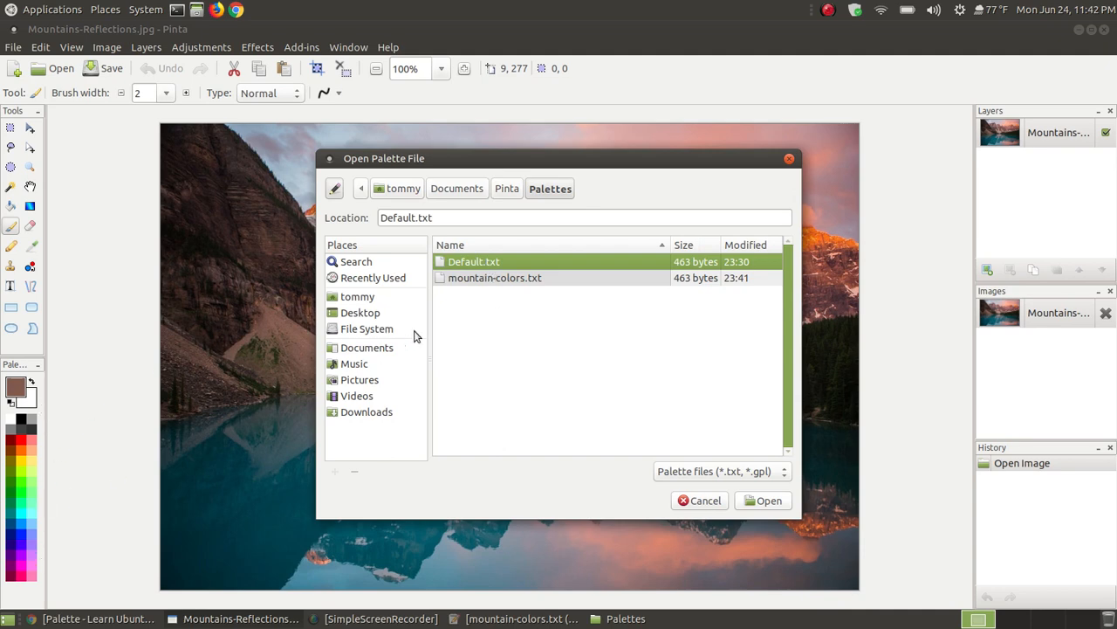
pyautogui.click(517, 278)
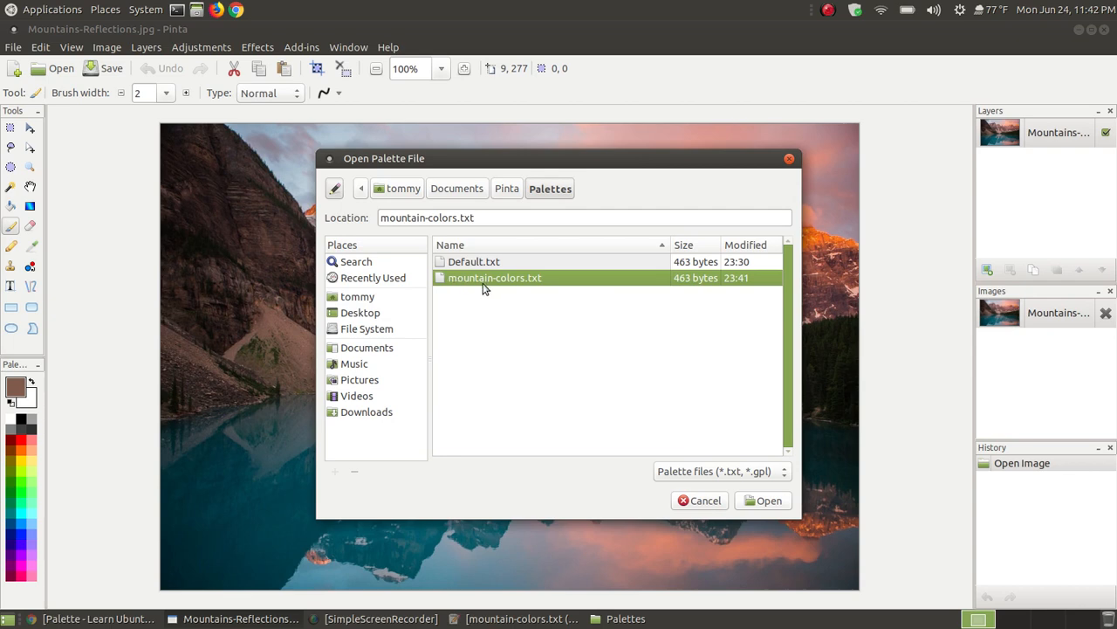
pyautogui.click(765, 502)
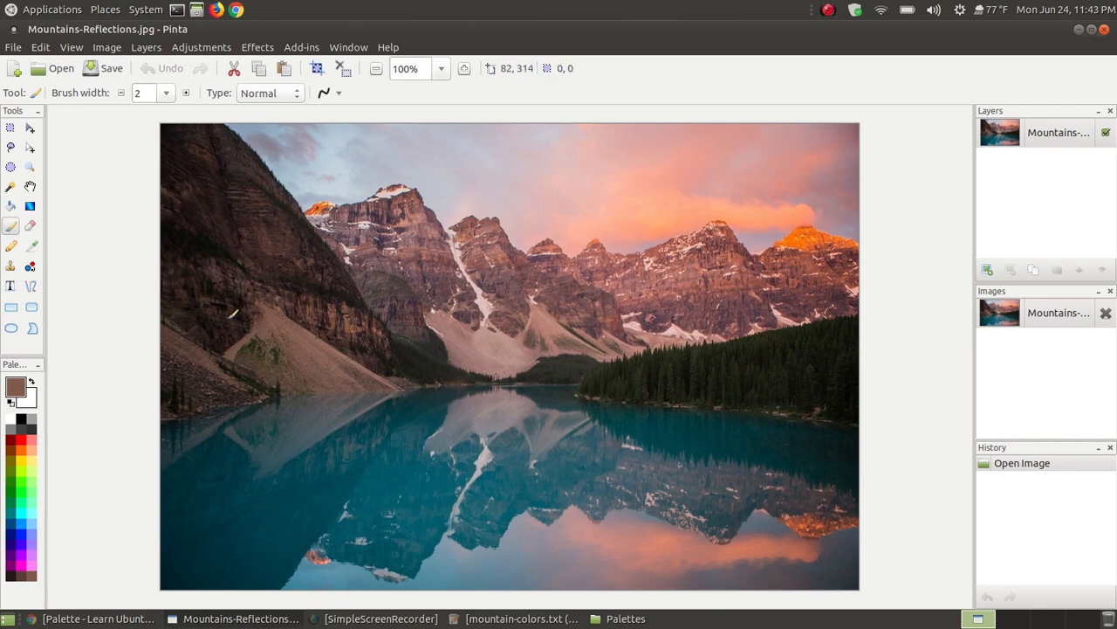
# - Reset the color palette to its default colors
pyautogui.click(39, 47)
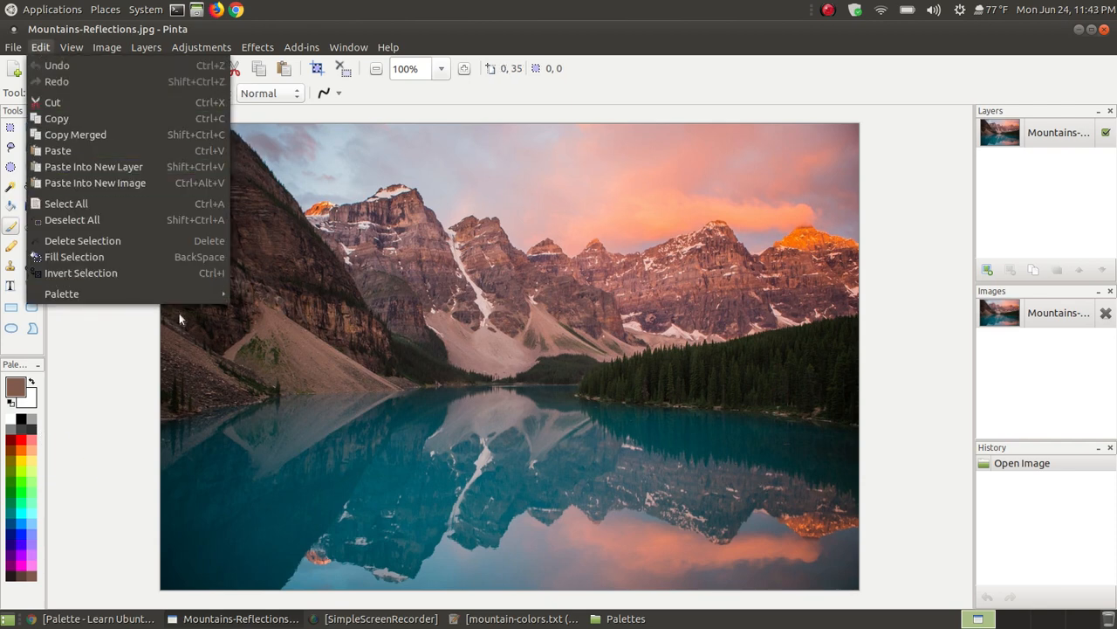
pyautogui.moveTo(192, 295)
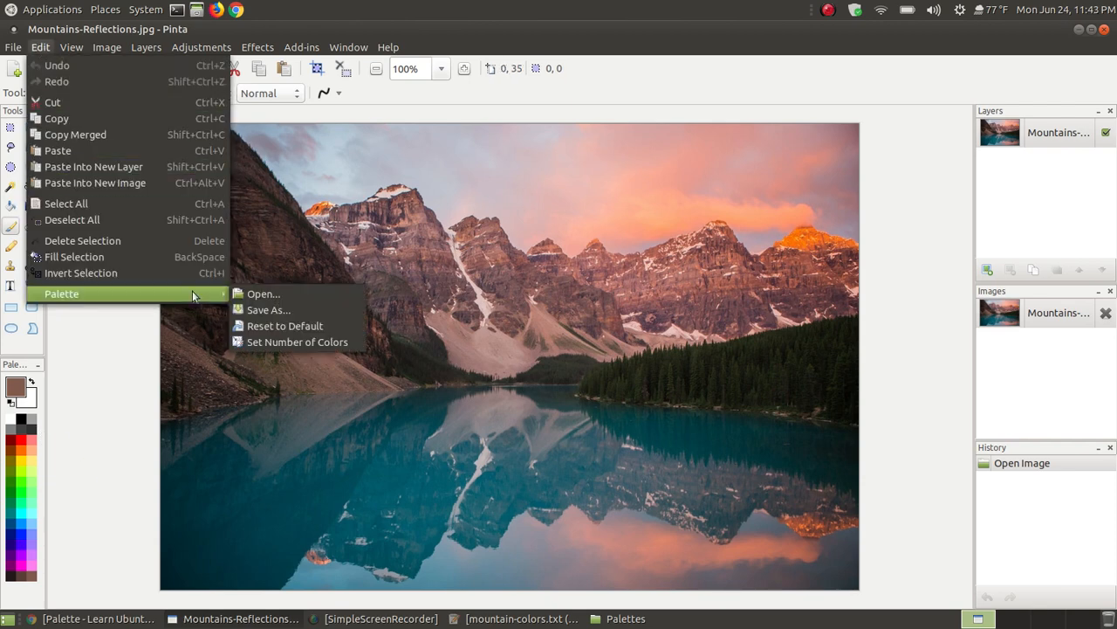
pyautogui.click(303, 327)
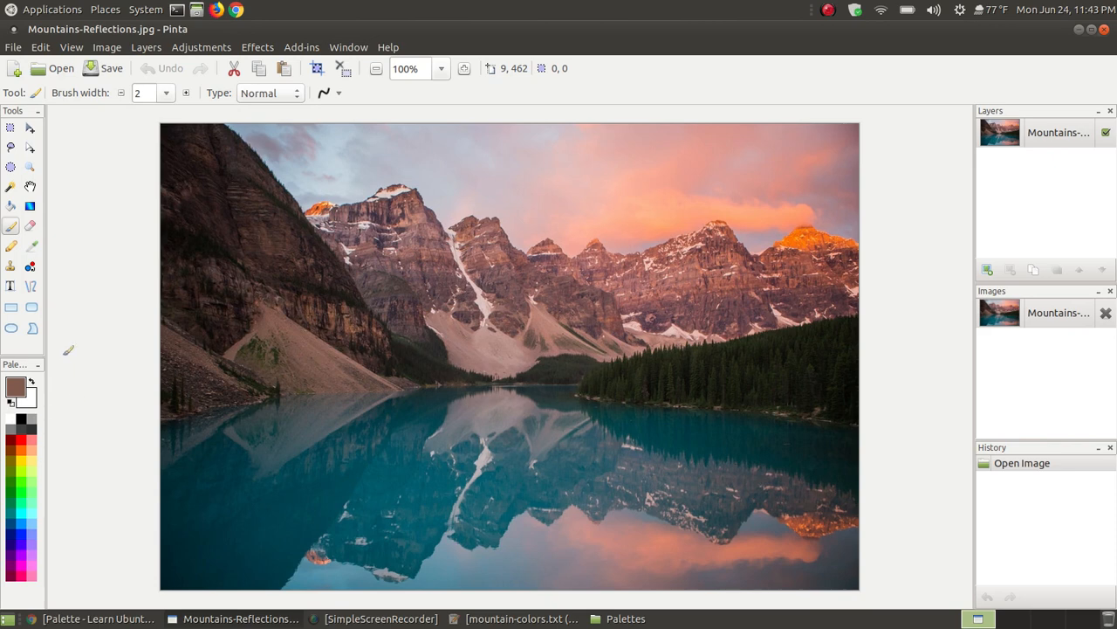
pyautogui.click(41, 47)
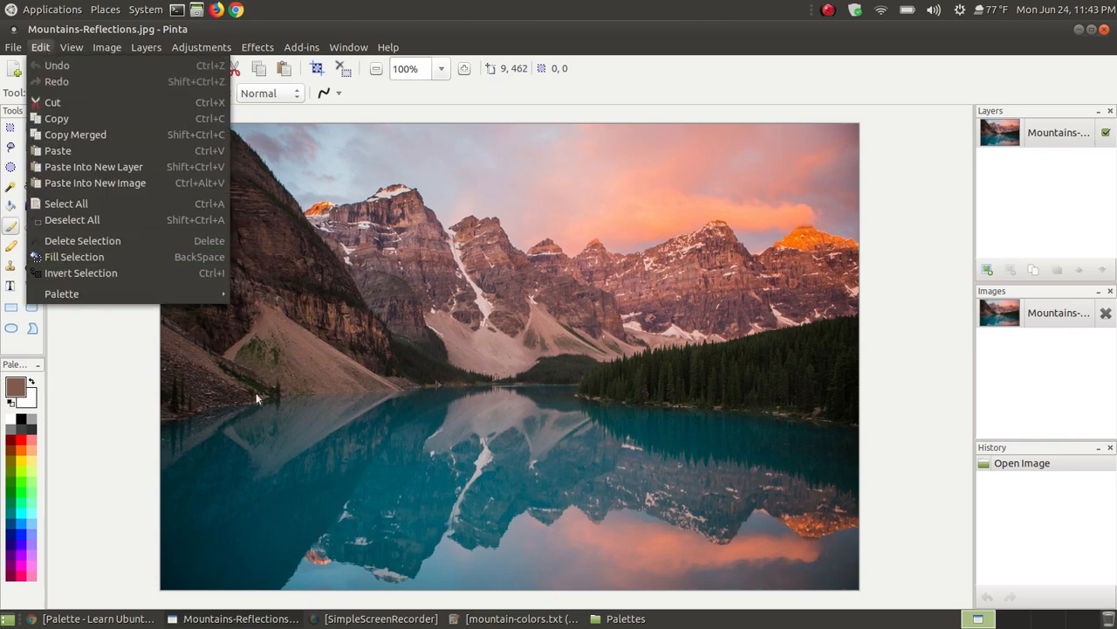
pyautogui.click(564, 117)
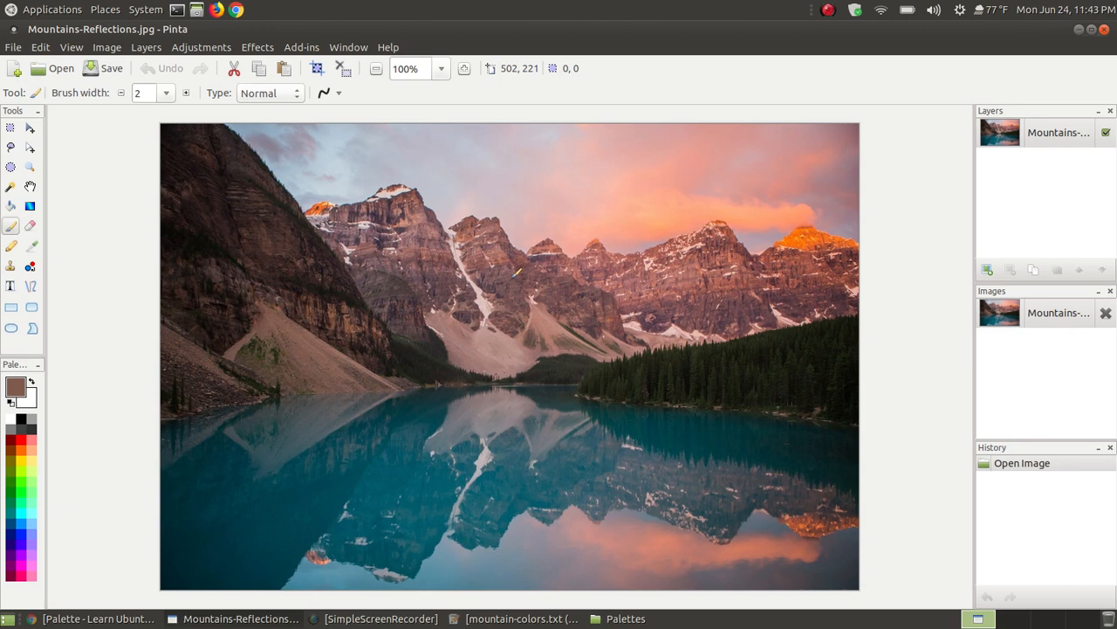
# - Load the palette file mountain-colors.txt from the Documents/Pinta/Palettes folder
pyautogui.click(41, 48)
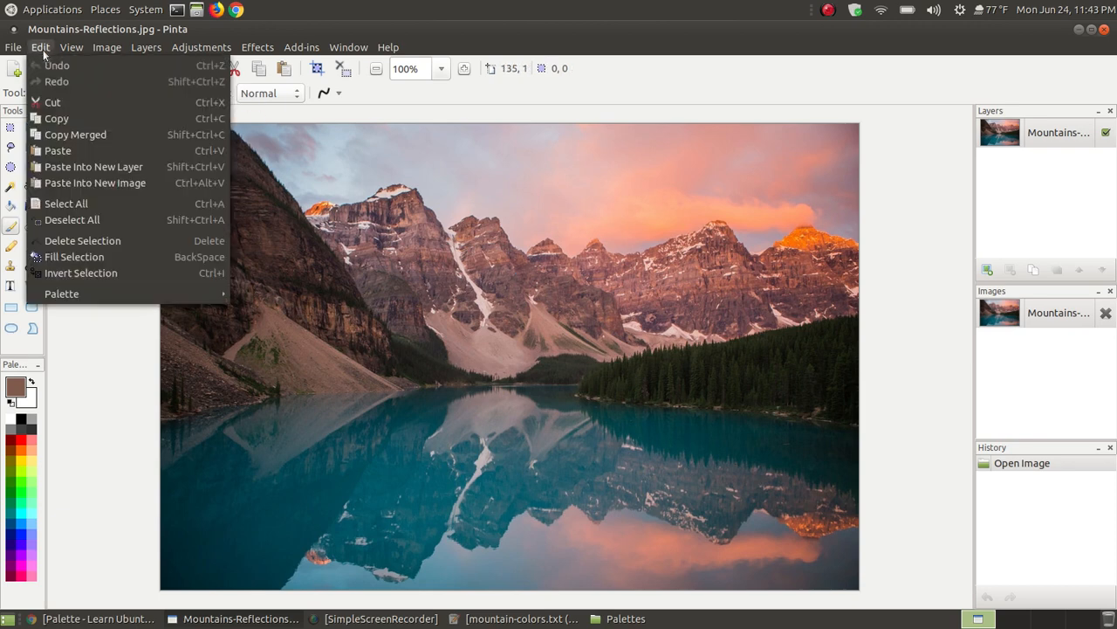
pyautogui.moveTo(210, 293)
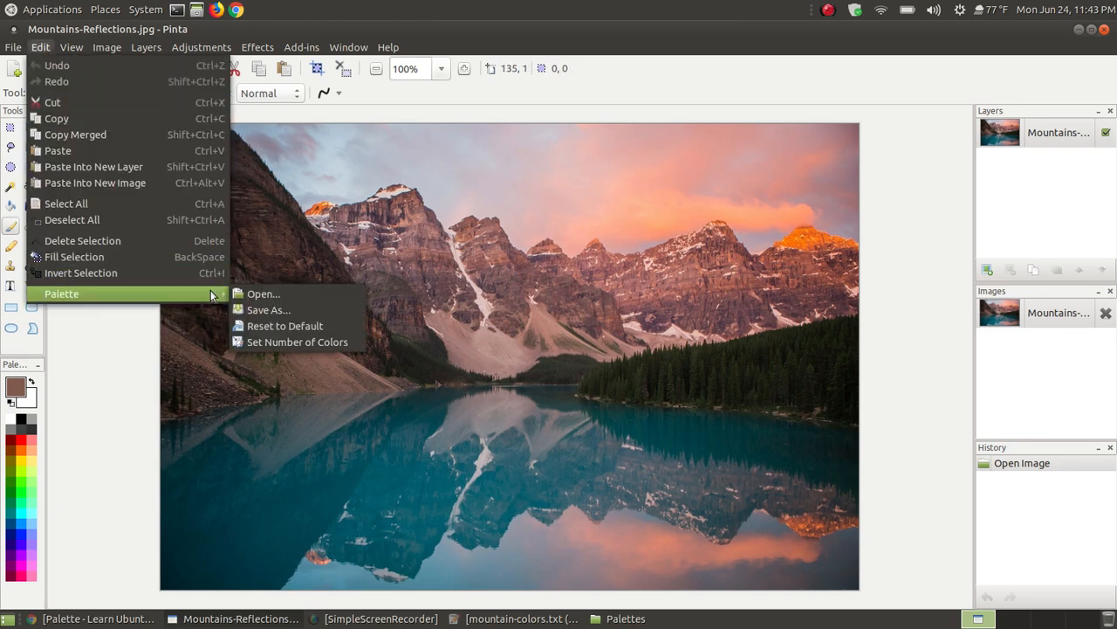
pyautogui.click(261, 294)
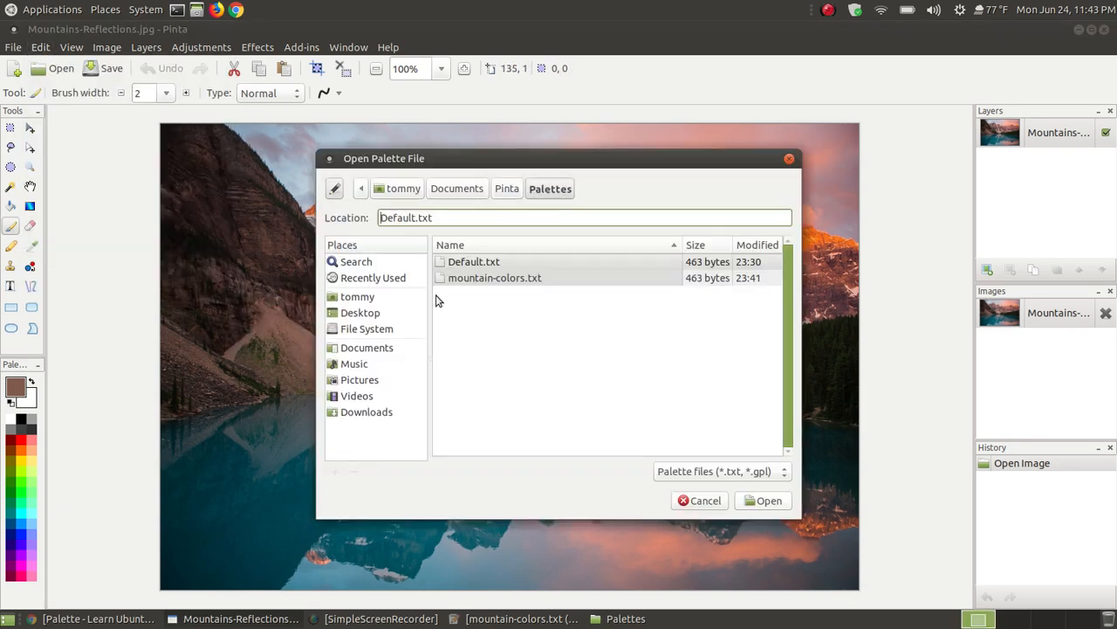
pyautogui.click(533, 279)
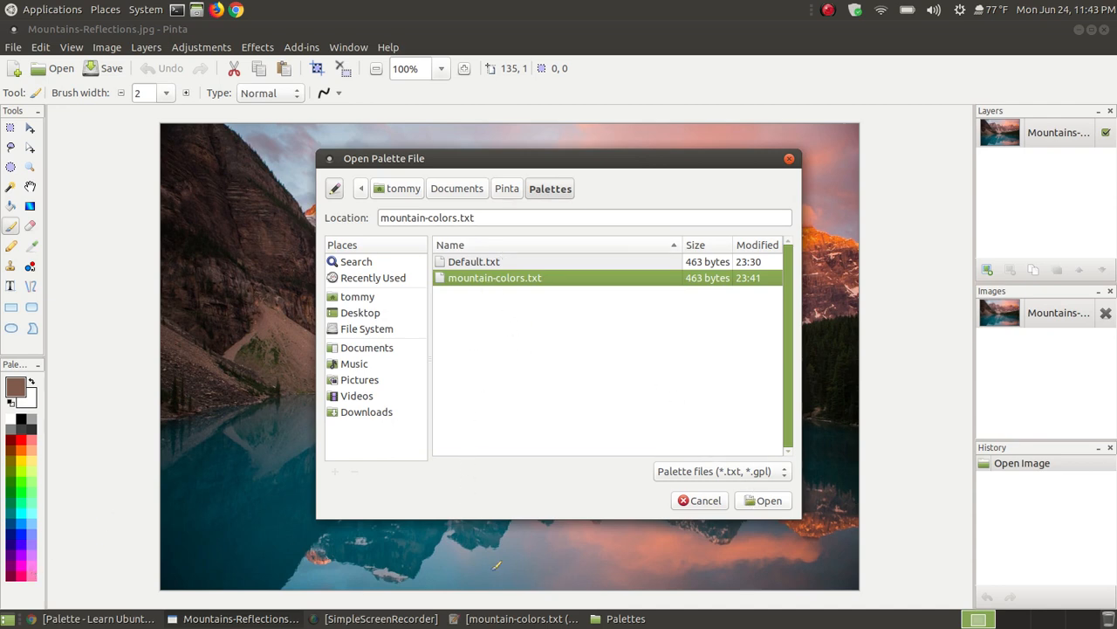
pyautogui.click(761, 501)
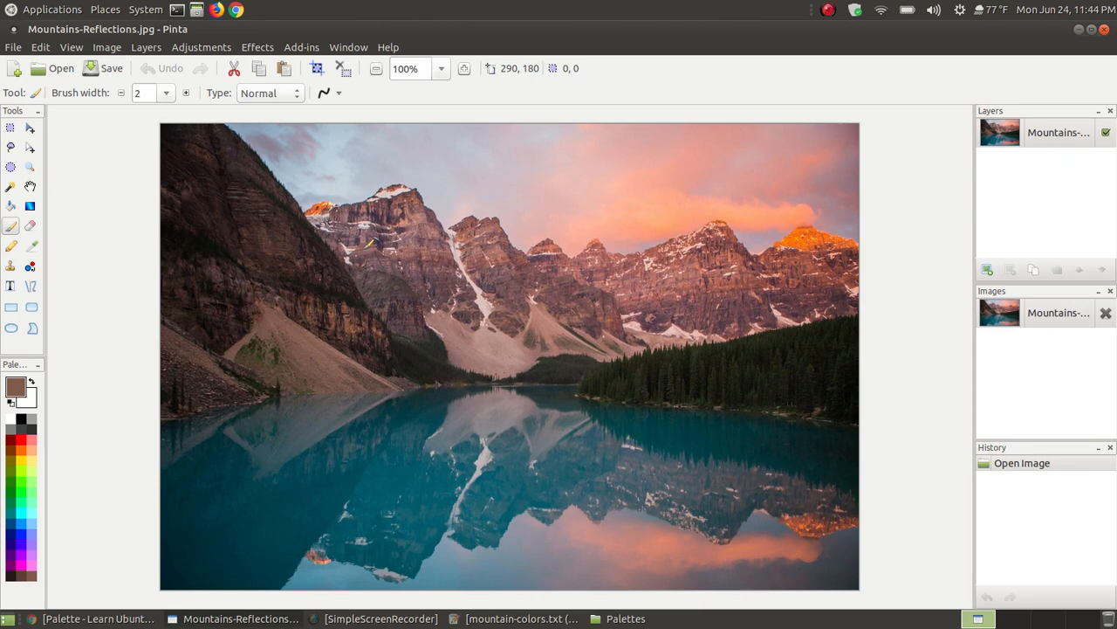
# - Quit Pinta with the mountain palette loaded
pyautogui.click(40, 47)
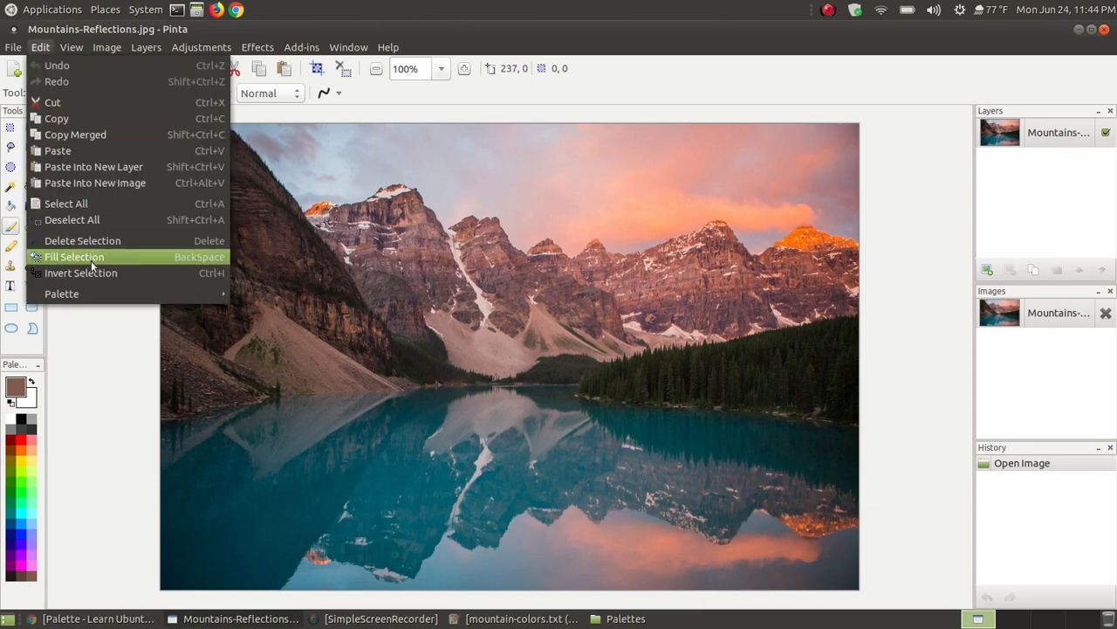
pyautogui.click(541, 37)
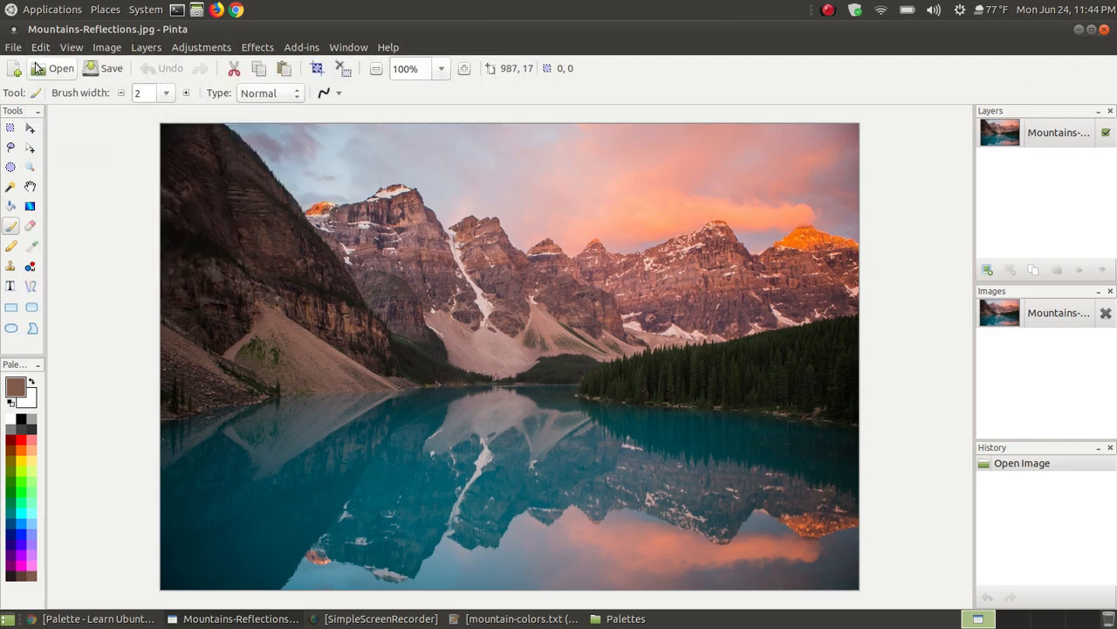
pyautogui.click(13, 47)
pyautogui.click(62, 189)
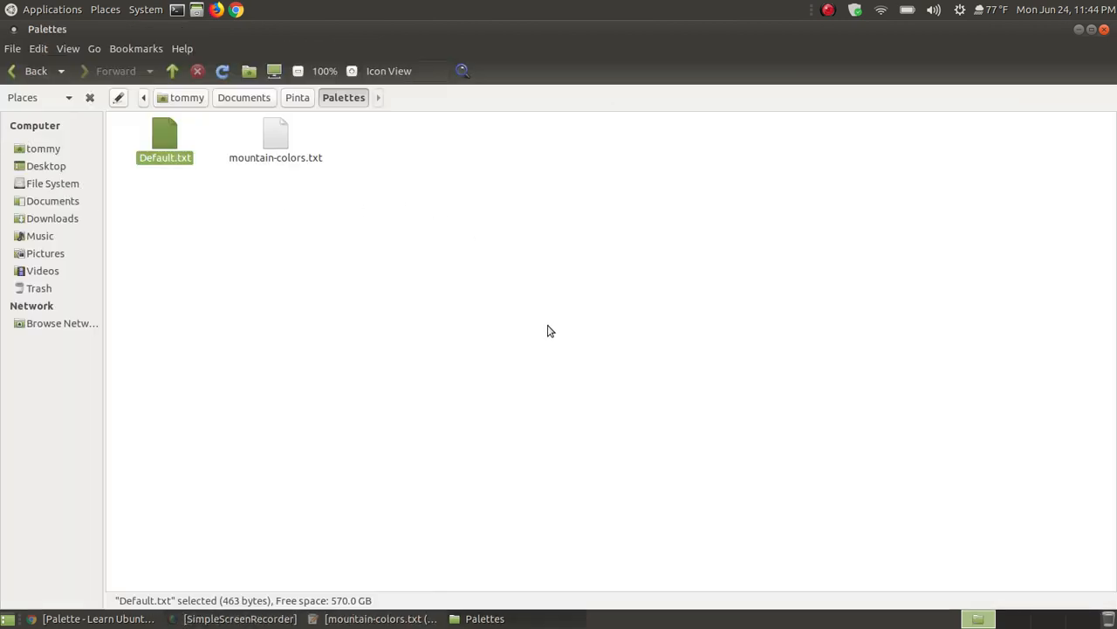
# - Browse the home directory in a new file manager window to the Pictures/Pinta/Edit Menu folder
pyautogui.click(198, 11)
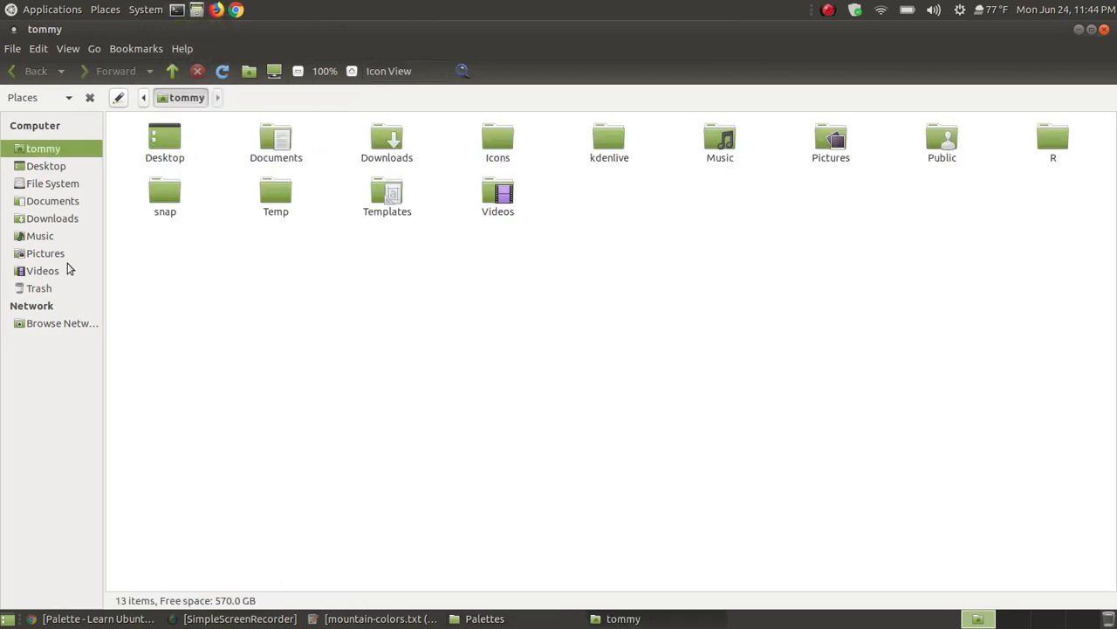
pyautogui.click(44, 252)
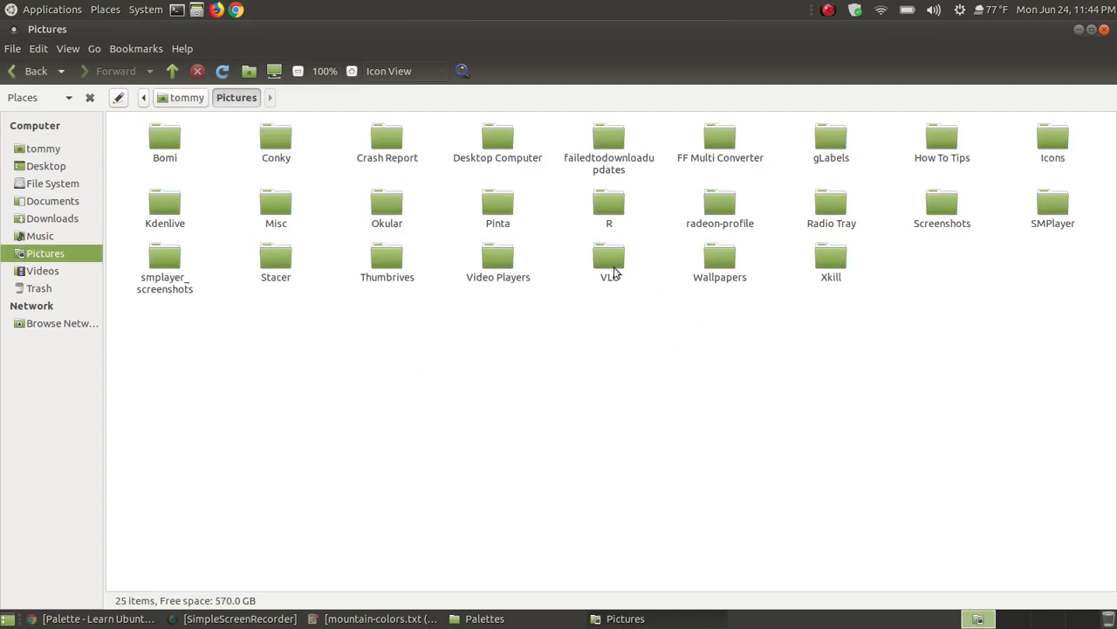
pyautogui.click(499, 204)
pyautogui.doubleClick(500, 204)
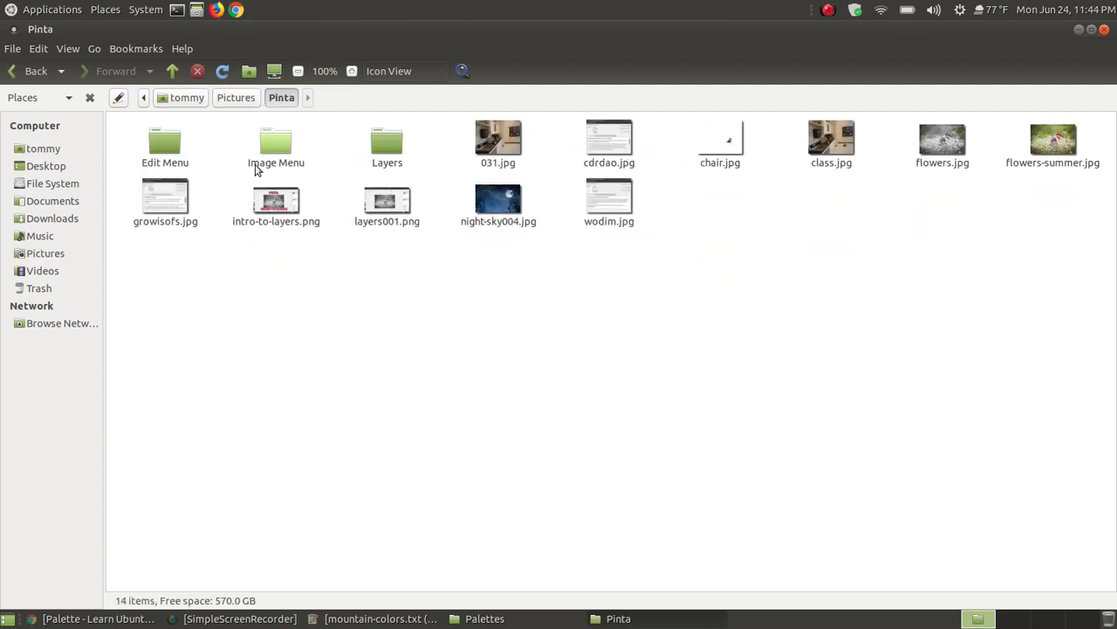
pyautogui.doubleClick(166, 141)
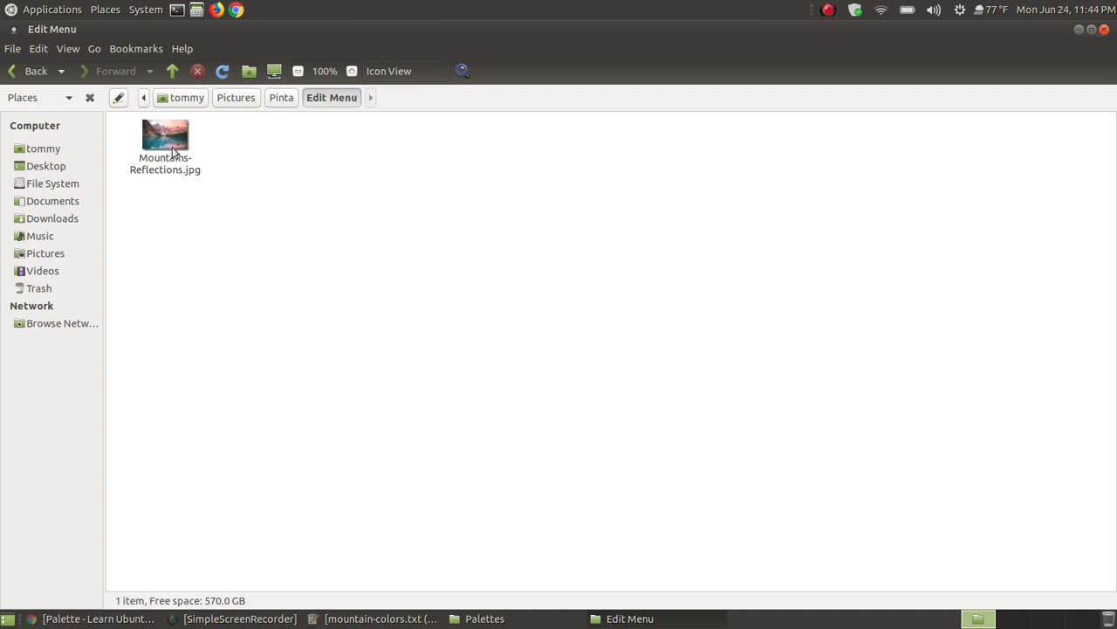
# - Open Mountains-Reflections.jpg with Pinta Image Editor and fit the image to the window
pyautogui.click(172, 152)
pyautogui.rightClick(172, 152)
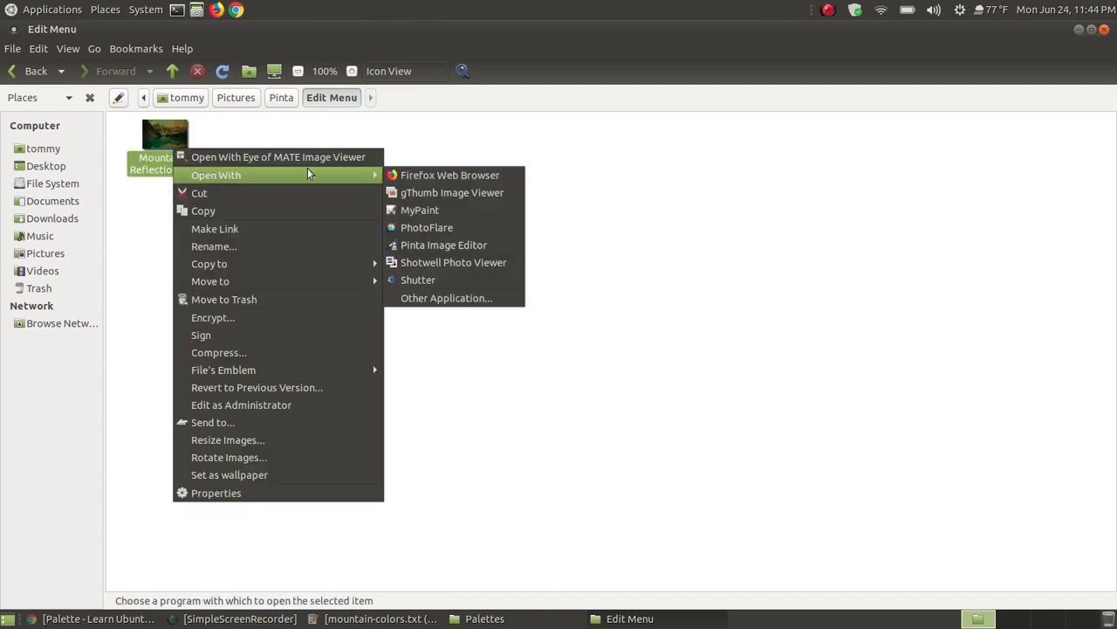
pyautogui.moveTo(340, 172)
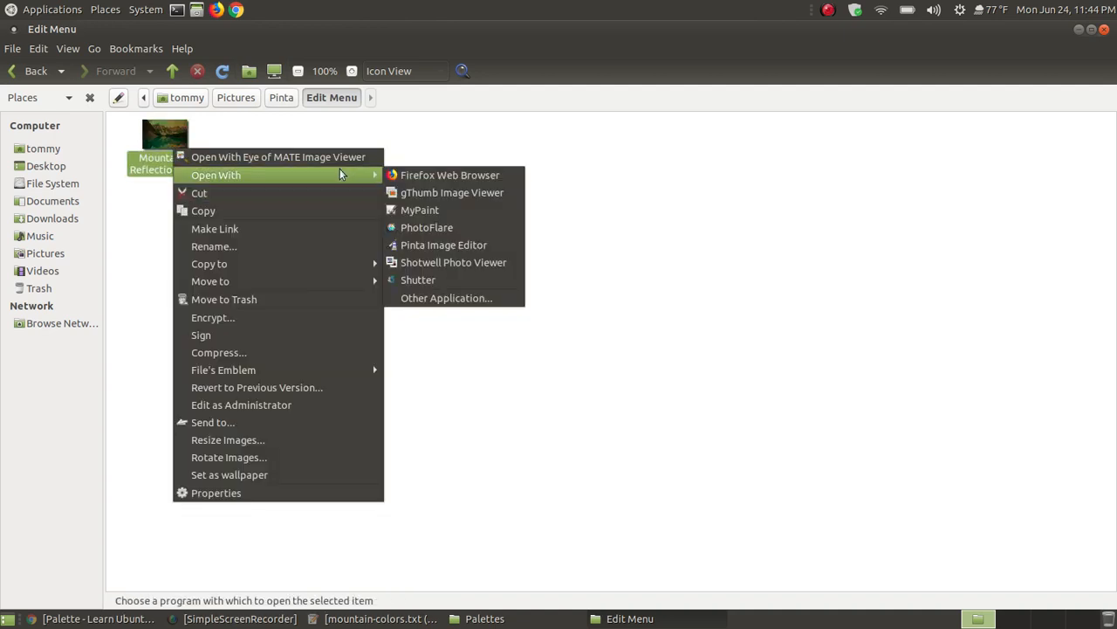
pyautogui.click(474, 249)
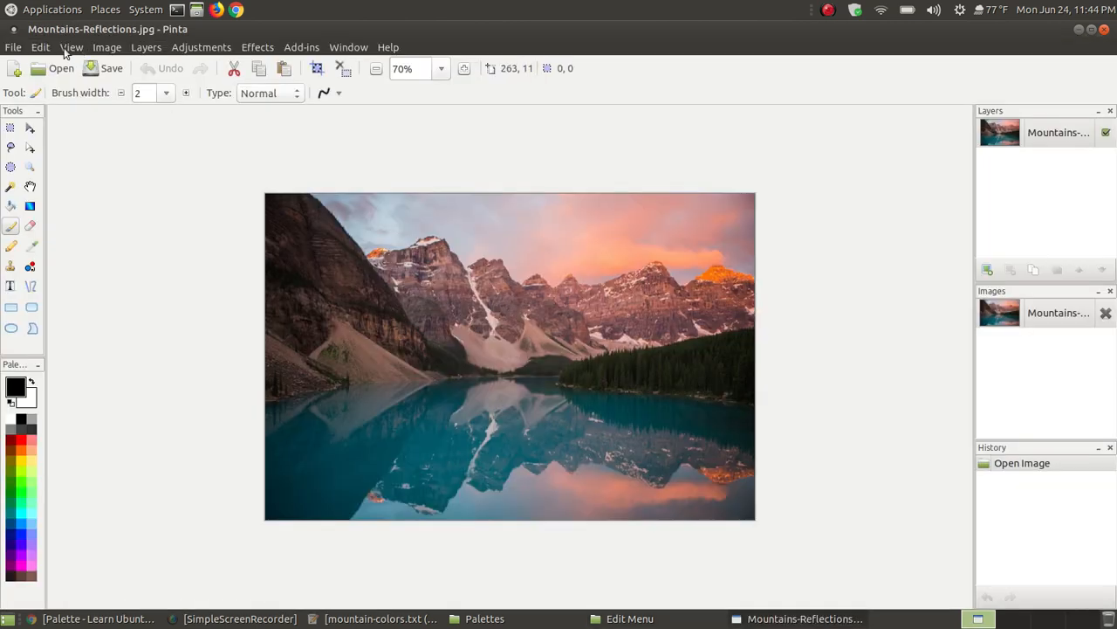
pyautogui.click(68, 50)
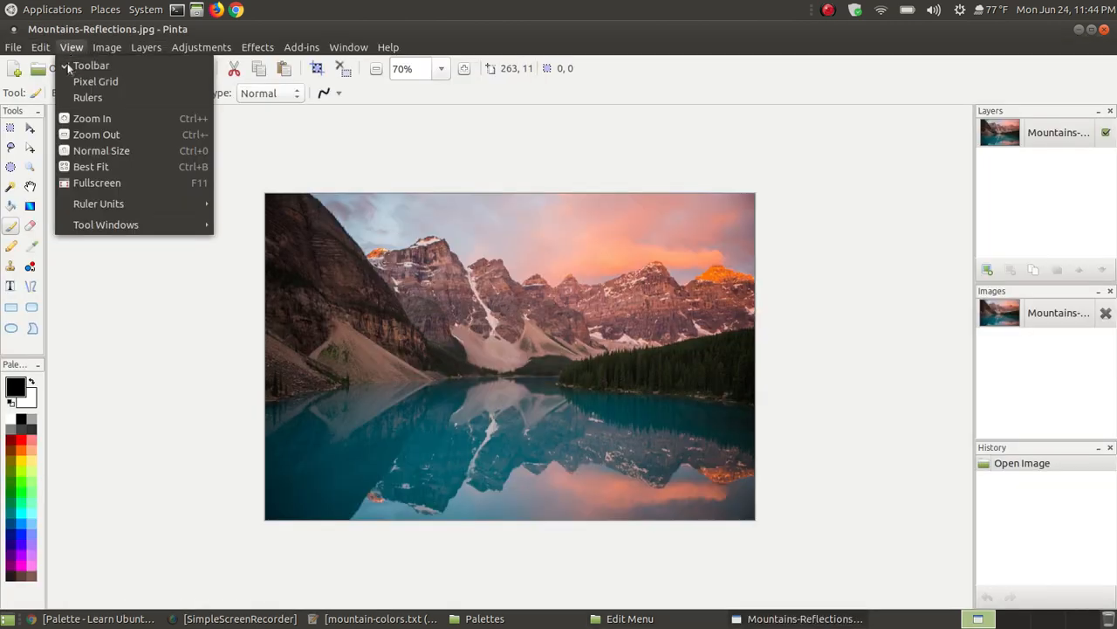
pyautogui.click(91, 166)
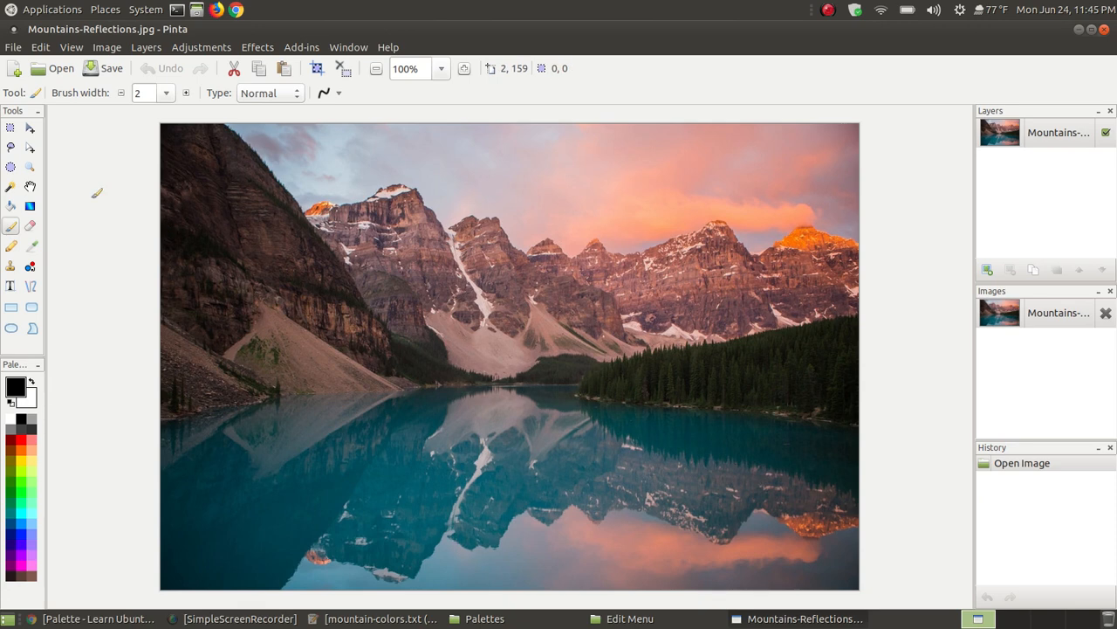
# - Reset the palette to the default colors in the reopened Pinta session
pyautogui.click(44, 50)
pyautogui.moveTo(102, 293)
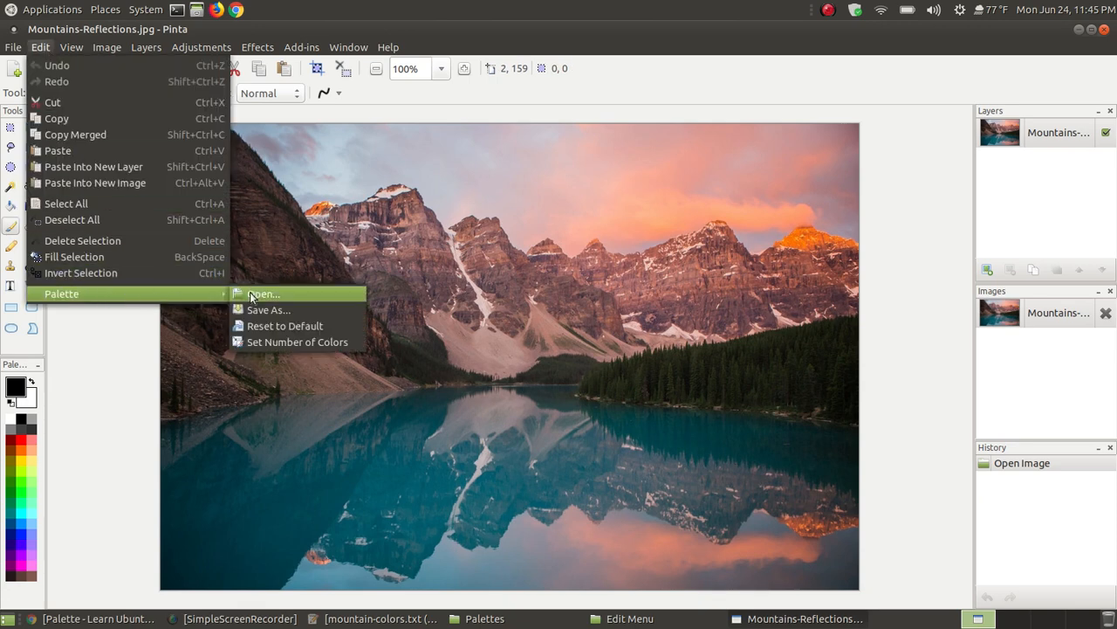
pyautogui.click(301, 326)
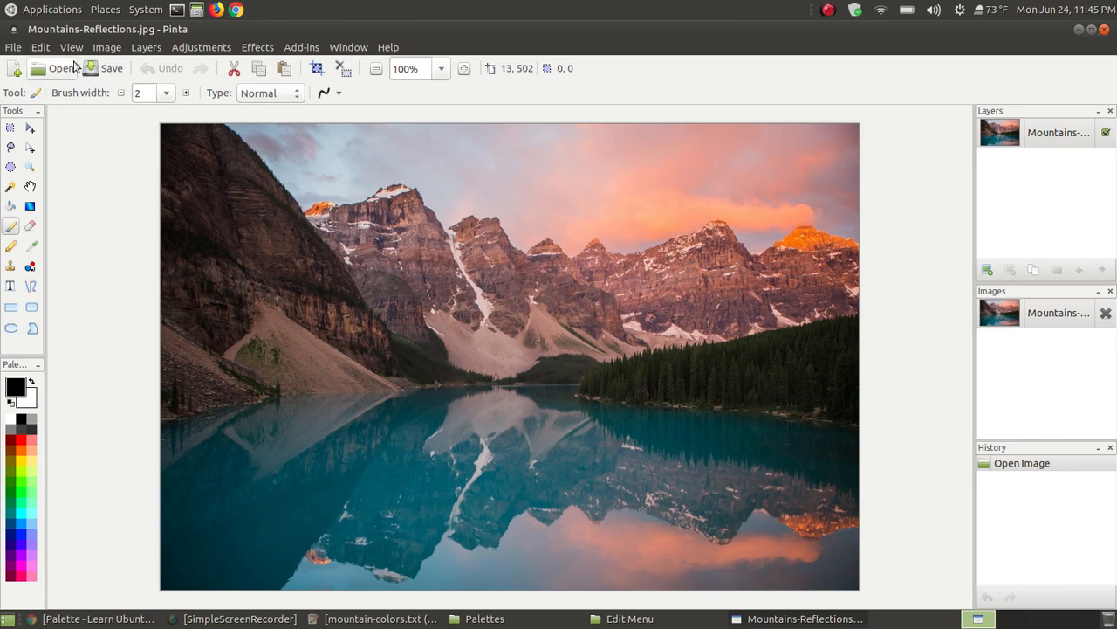
# - Load mountain-colors.txt as the palette from the recently used files
pyautogui.click(40, 47)
pyautogui.moveTo(192, 294)
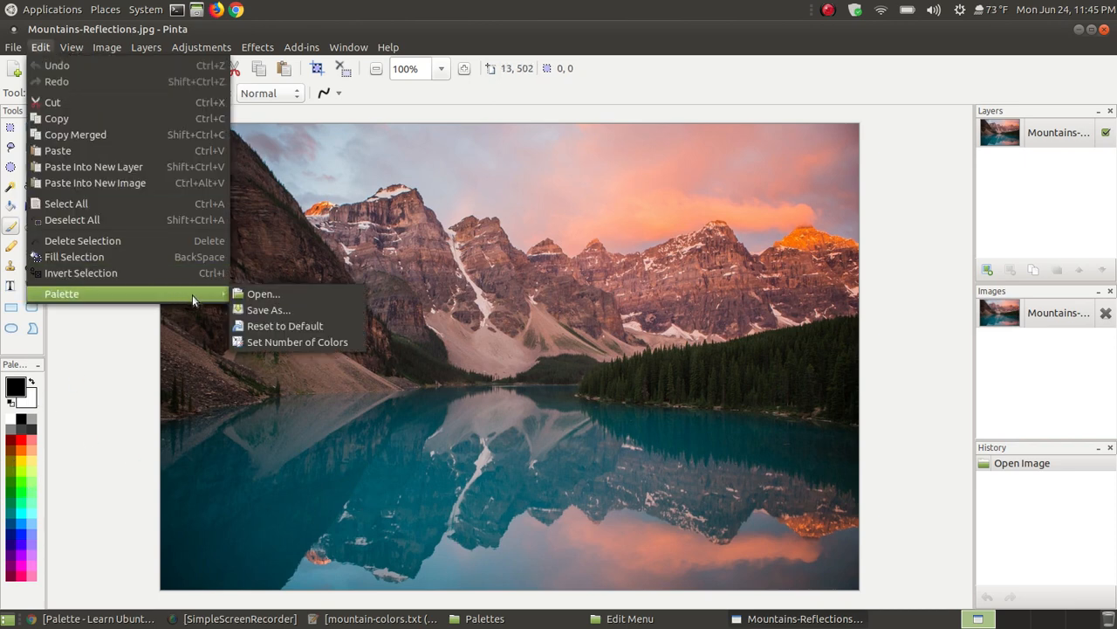
pyautogui.click(254, 297)
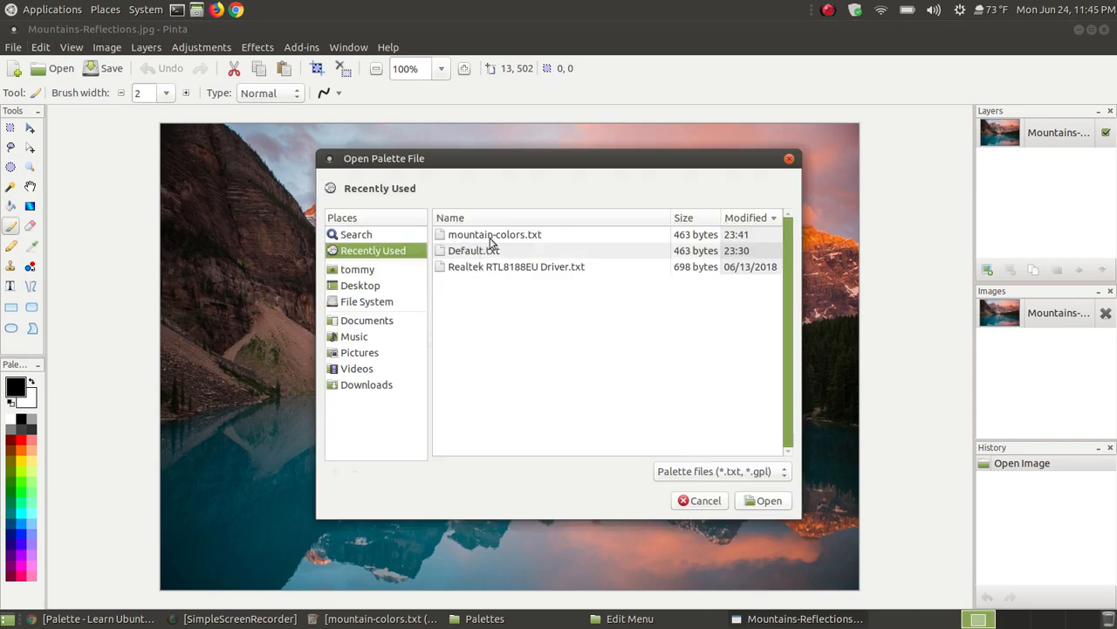
pyautogui.click(495, 236)
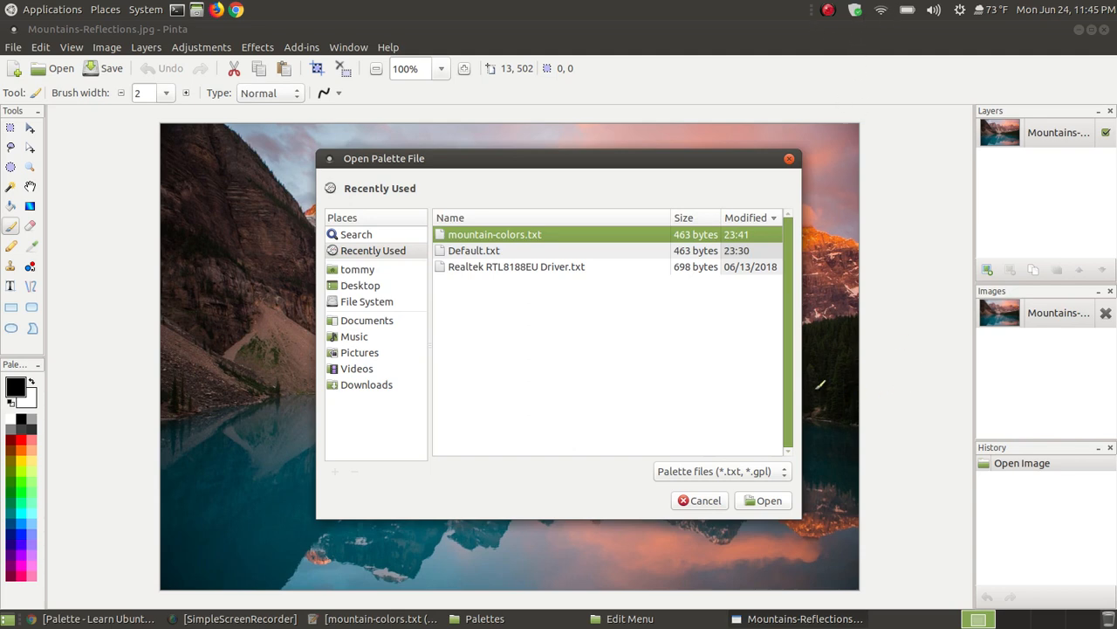
pyautogui.click(756, 500)
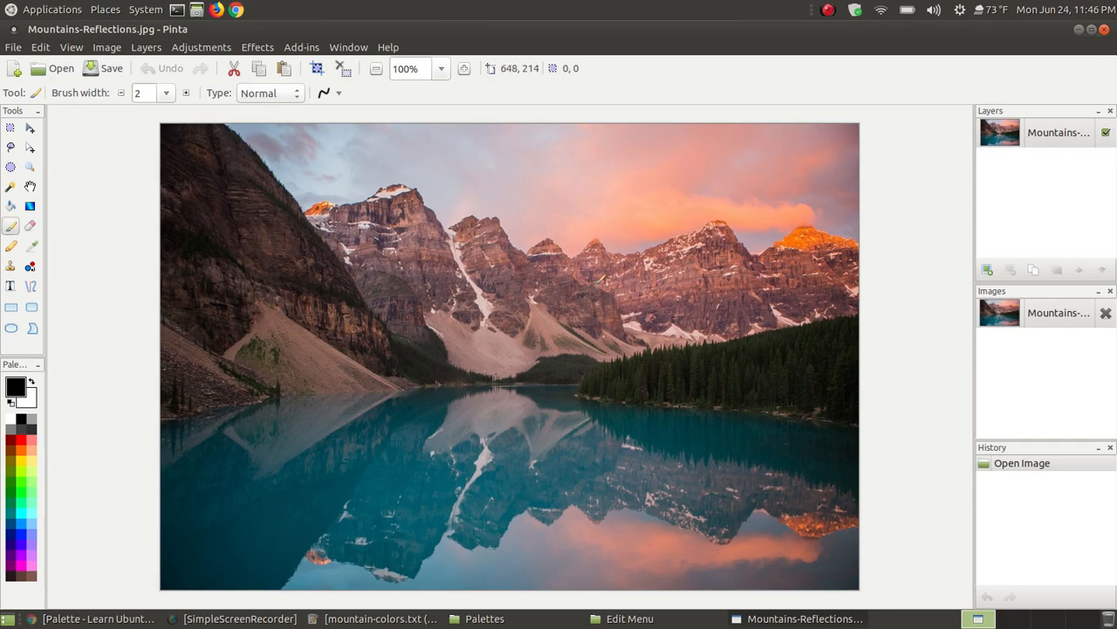
# - Switch to the browser and review the Learn Ubuntu MATE page's instructions for saving and opening a custom color palette
pyautogui.click(84, 619)
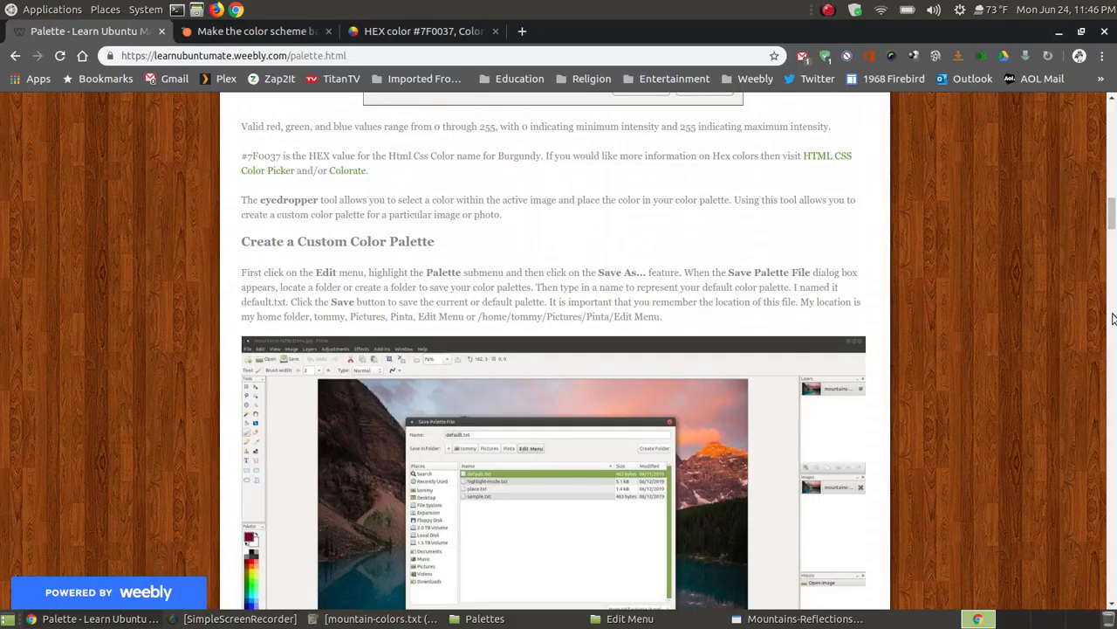
pyautogui.moveTo(1112, 213); pyautogui.dragTo(1102, 423)
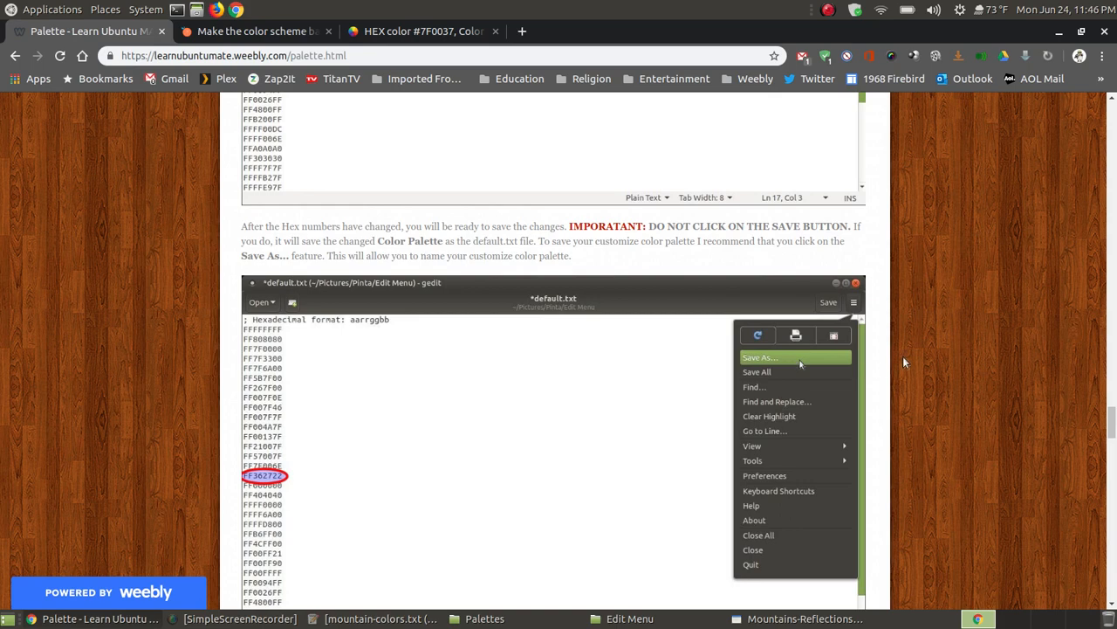
pyautogui.scroll(-3, 903, 356)
pyautogui.scroll(-10, 867, 343)
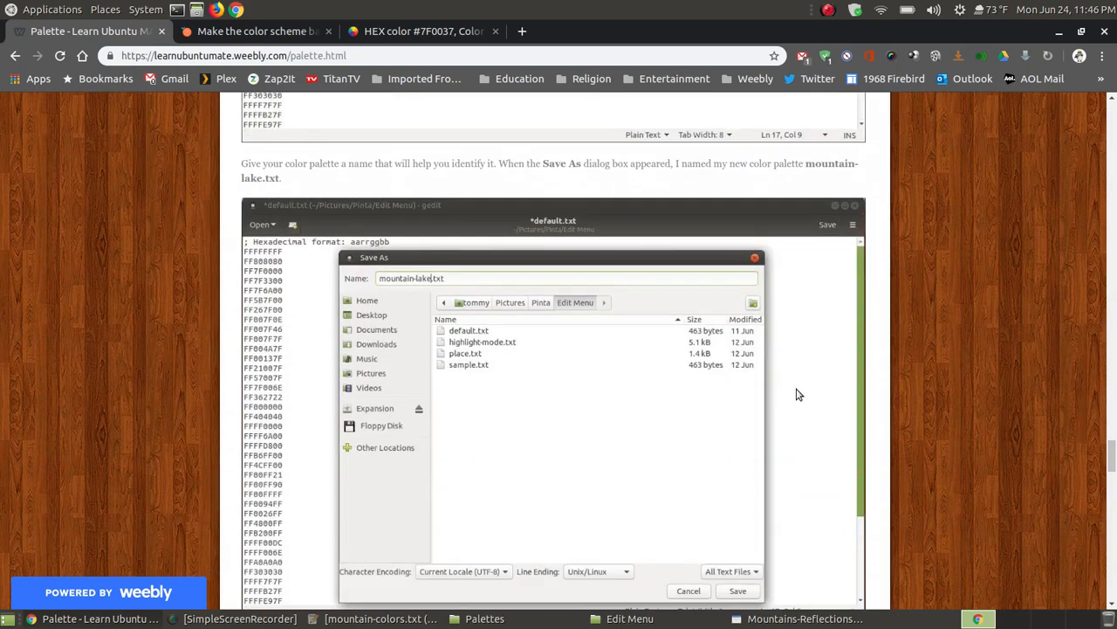
pyautogui.scroll(-10, 783, 430)
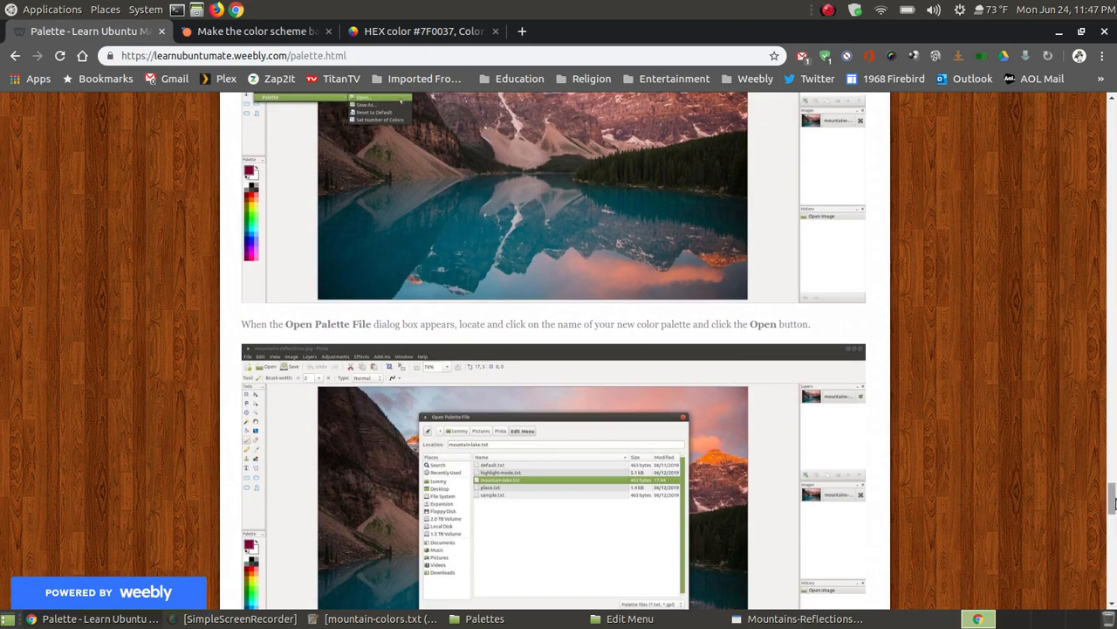
pyautogui.moveTo(1113, 502); pyautogui.dragTo(1097, 123)
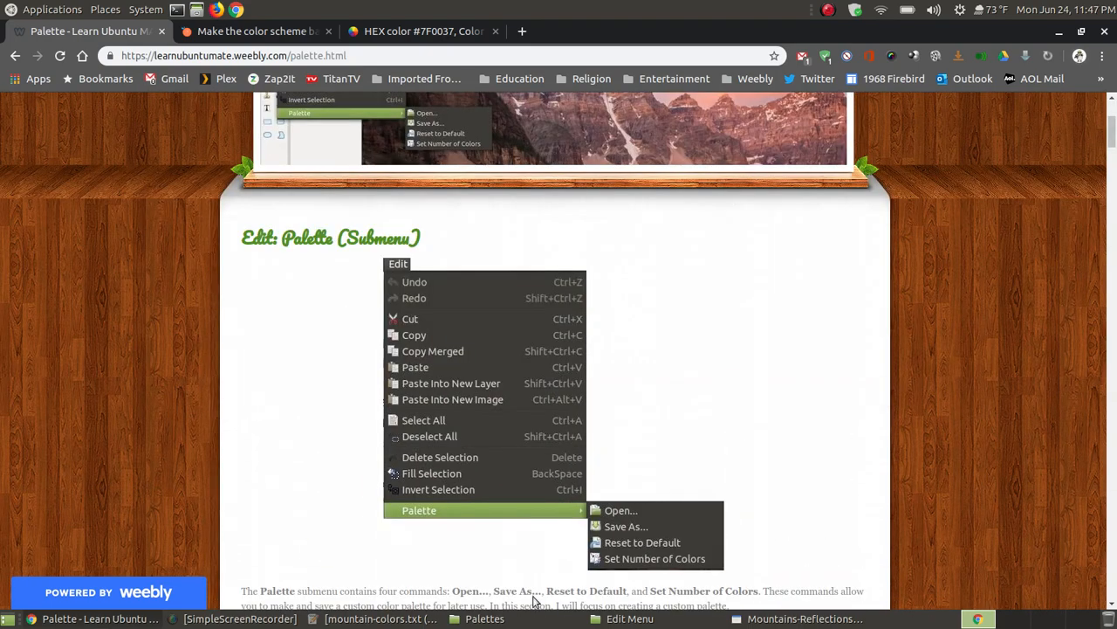
# - Return to Pinta and review the available Palette commands without running any
pyautogui.click(846, 620)
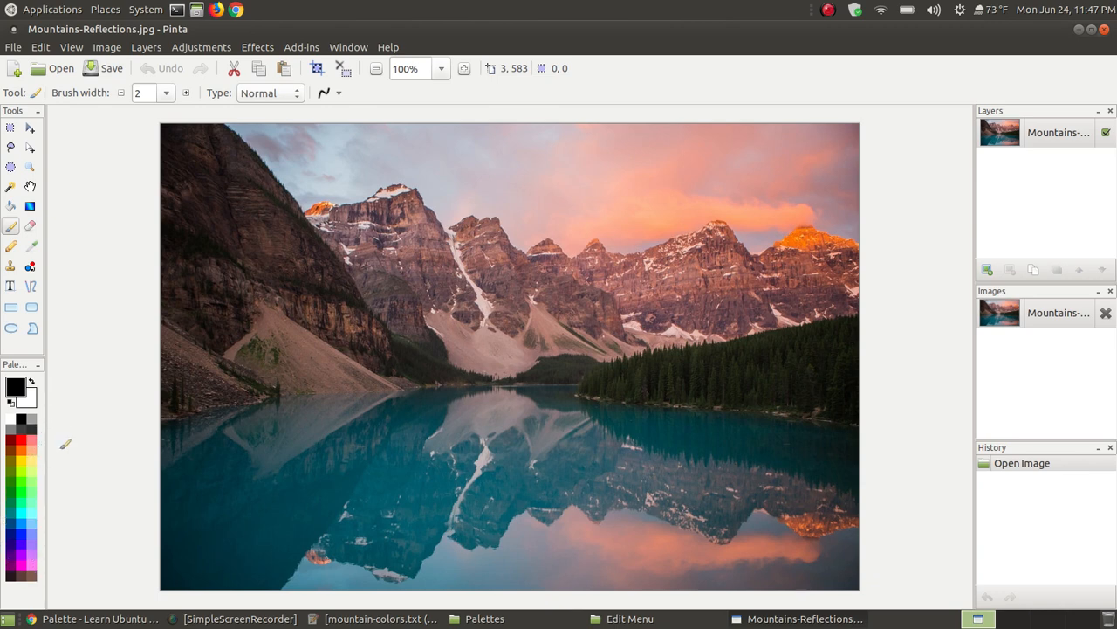
pyautogui.click(40, 47)
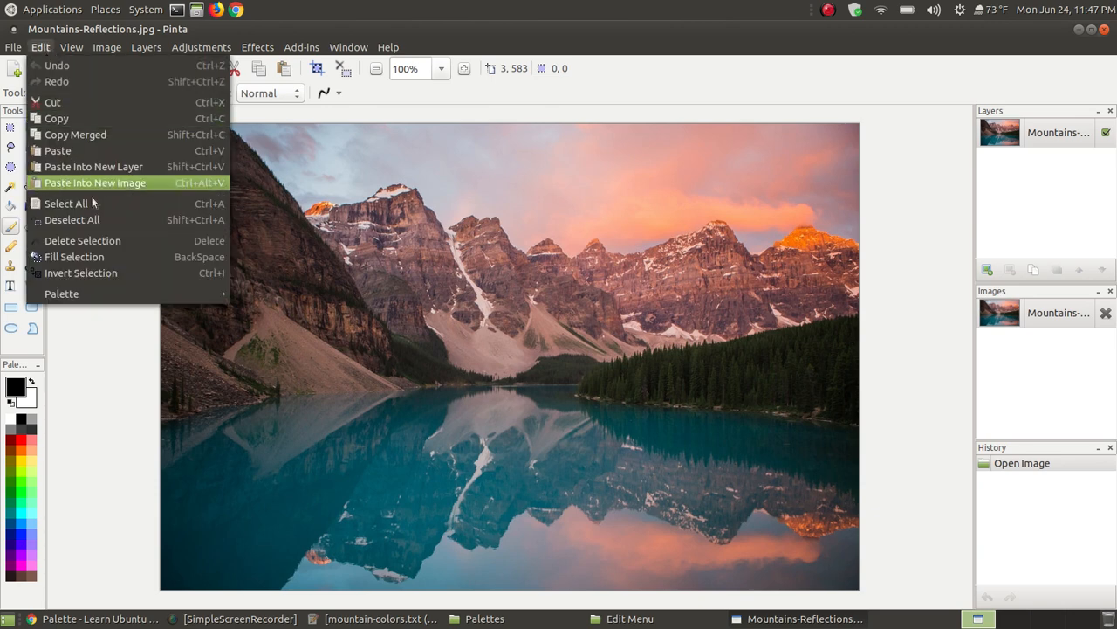
pyautogui.moveTo(175, 295)
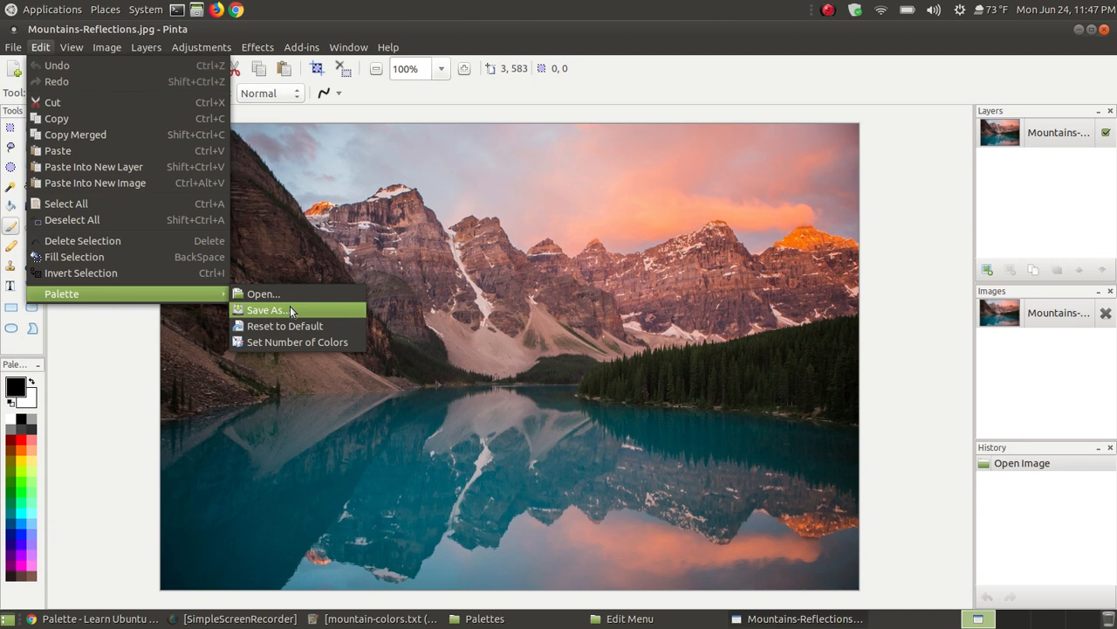
pyautogui.click(552, 194)
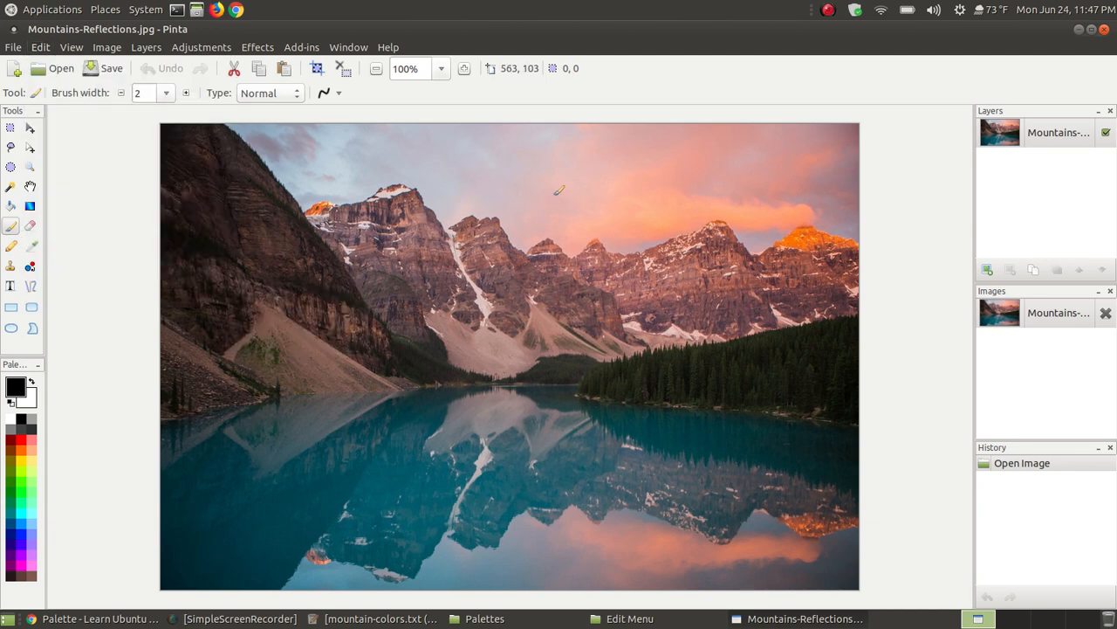